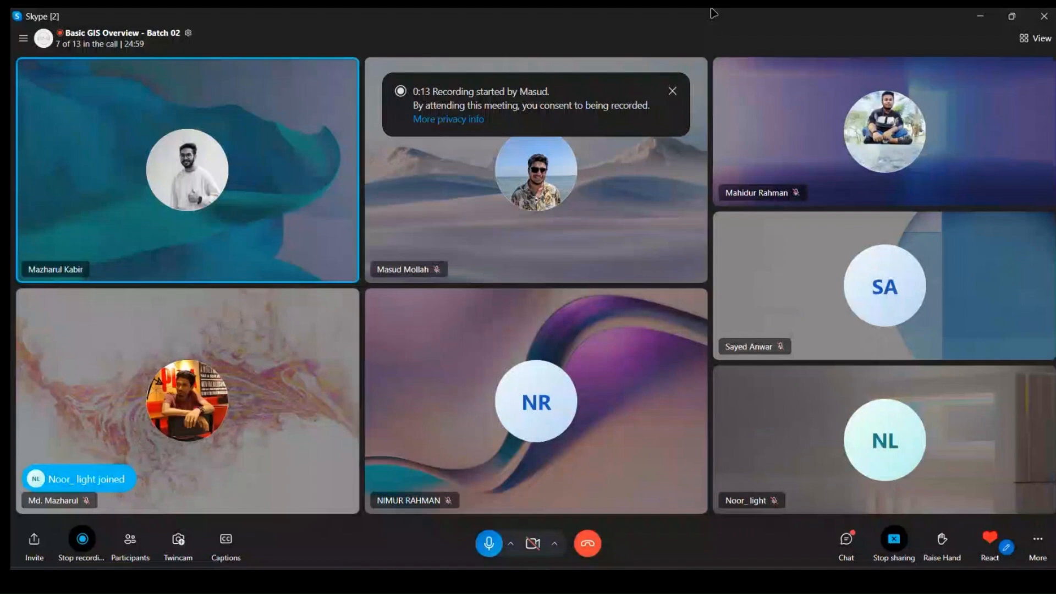
Step: Minimize the Skype call window and switch to ArcMap
left_click(986, 17)
left_click(987, 18)
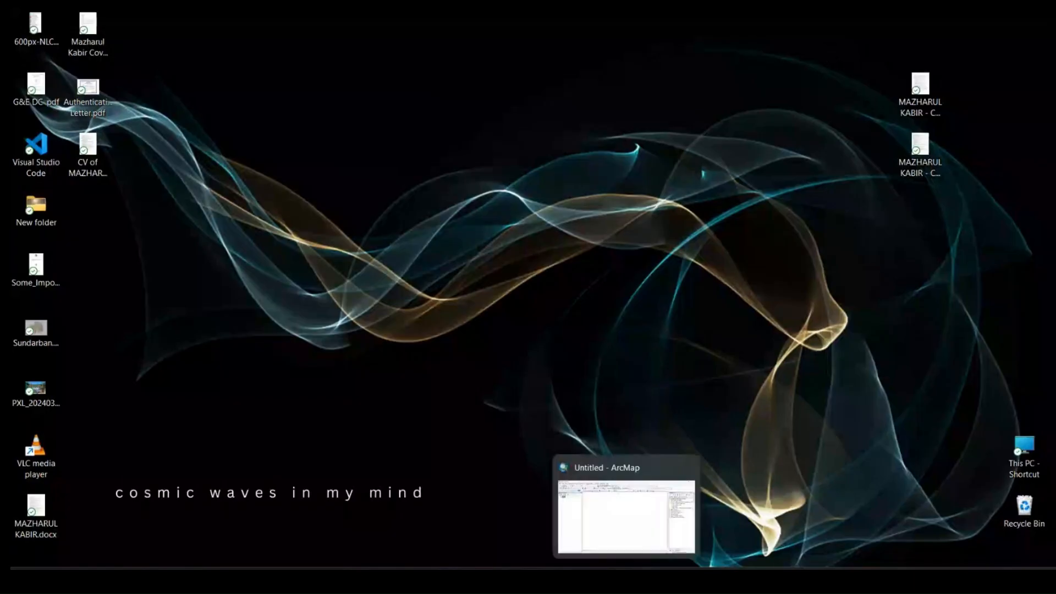
left_click(626, 580)
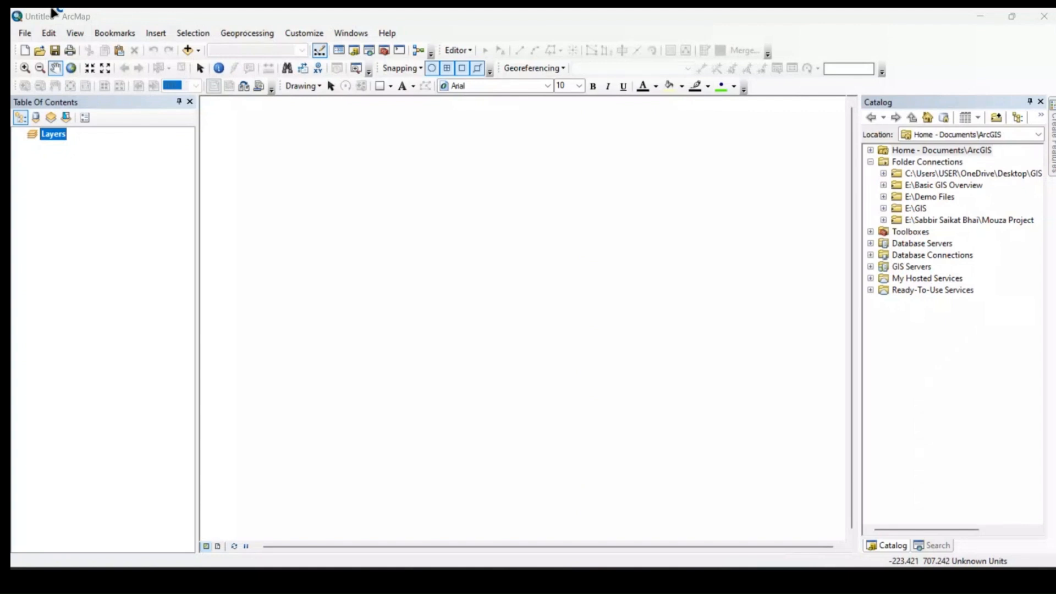
Step: Examine the commands for map files, adding data, view modes, bookmarks and inserting map elements
left_click(25, 33)
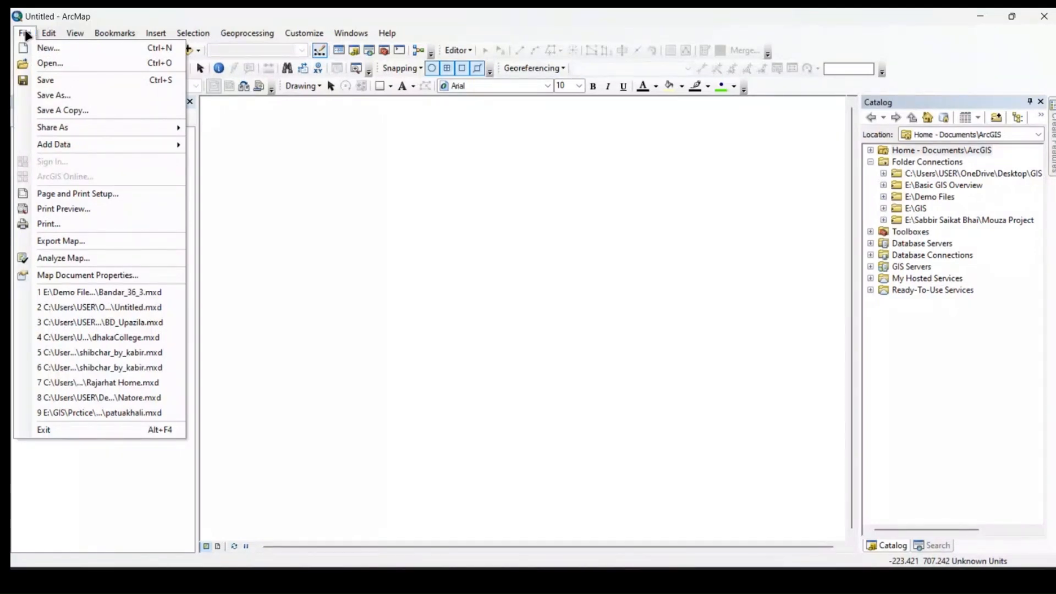
left_click(49, 33)
left_click(25, 33)
mouse_move(73, 144)
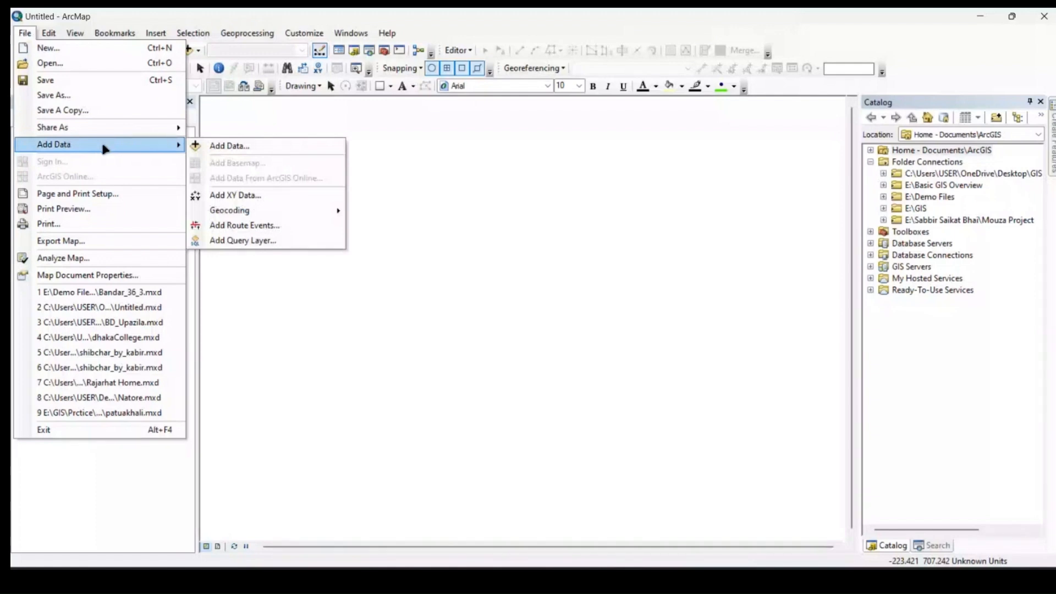
left_click(55, 65)
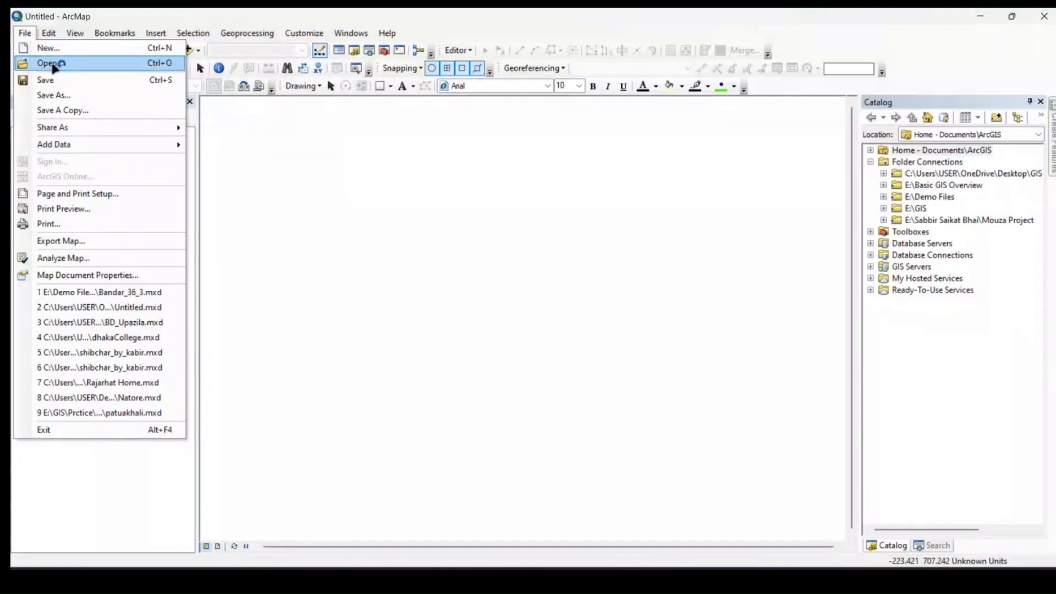
mouse_move(80, 150)
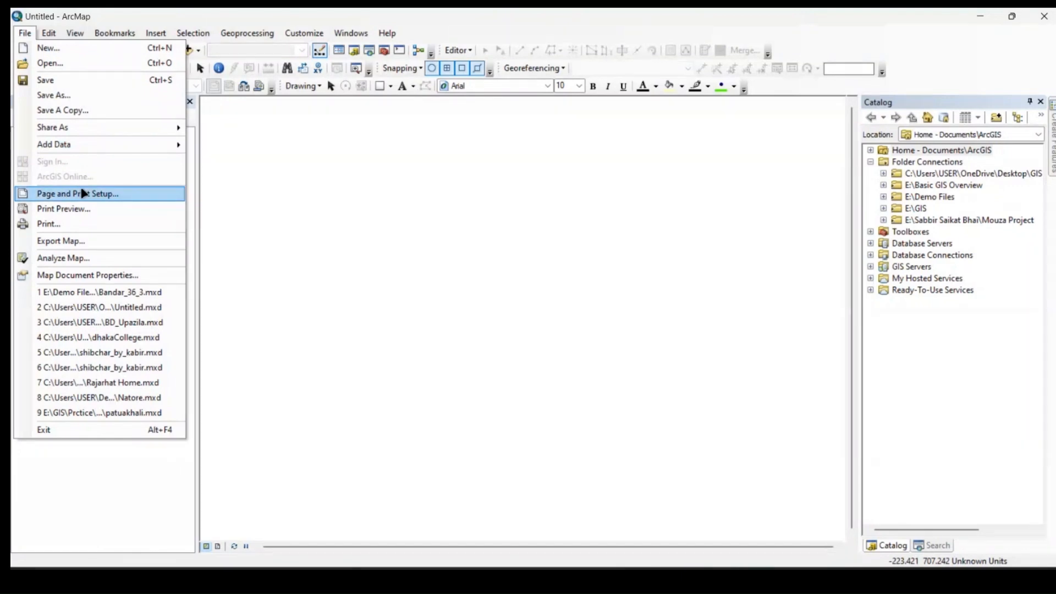
left_click(65, 458)
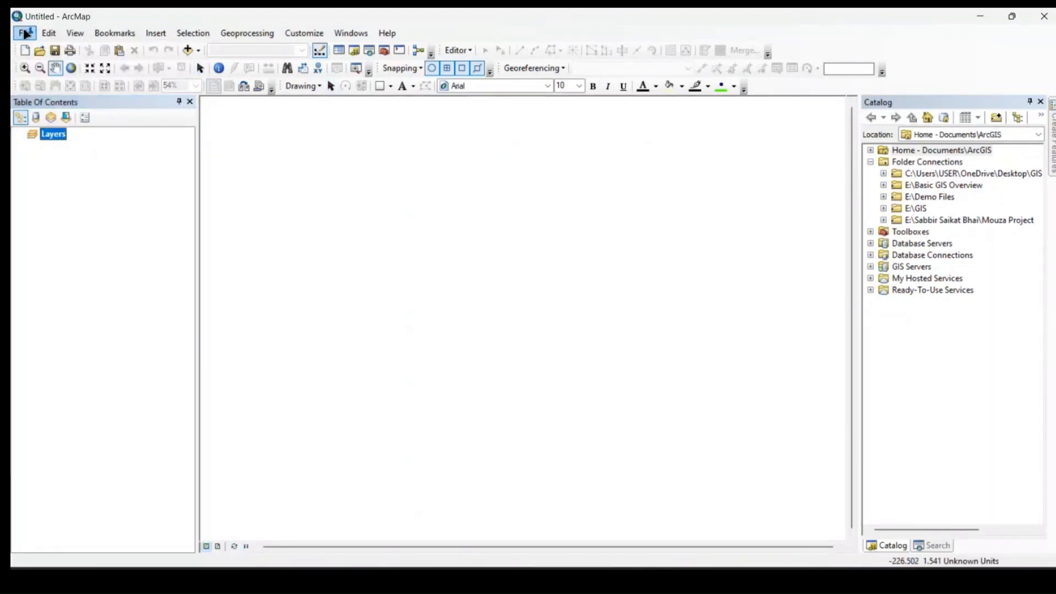
left_click(25, 34)
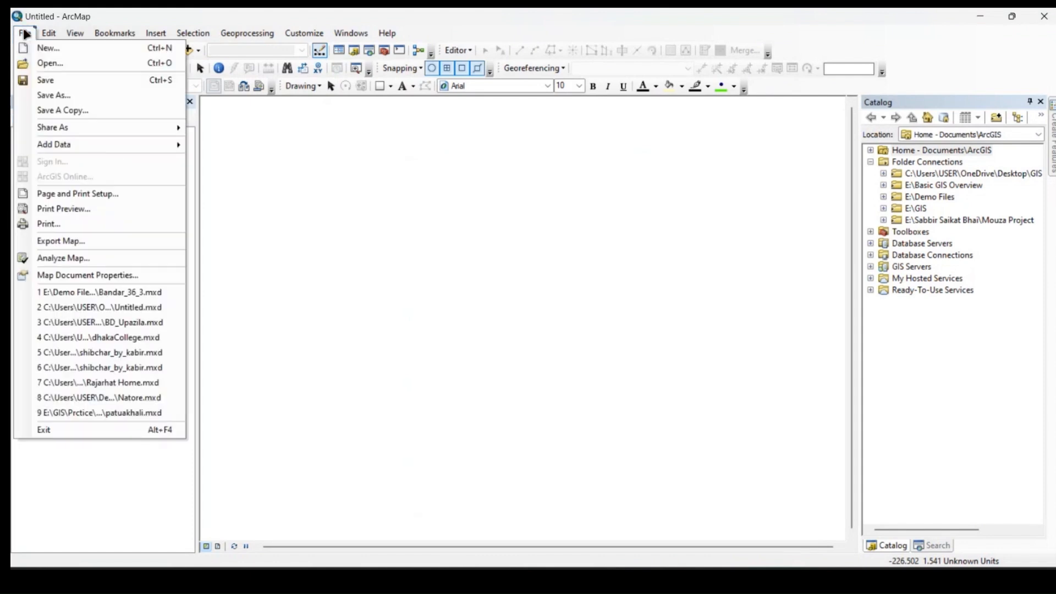
mouse_move(49, 34)
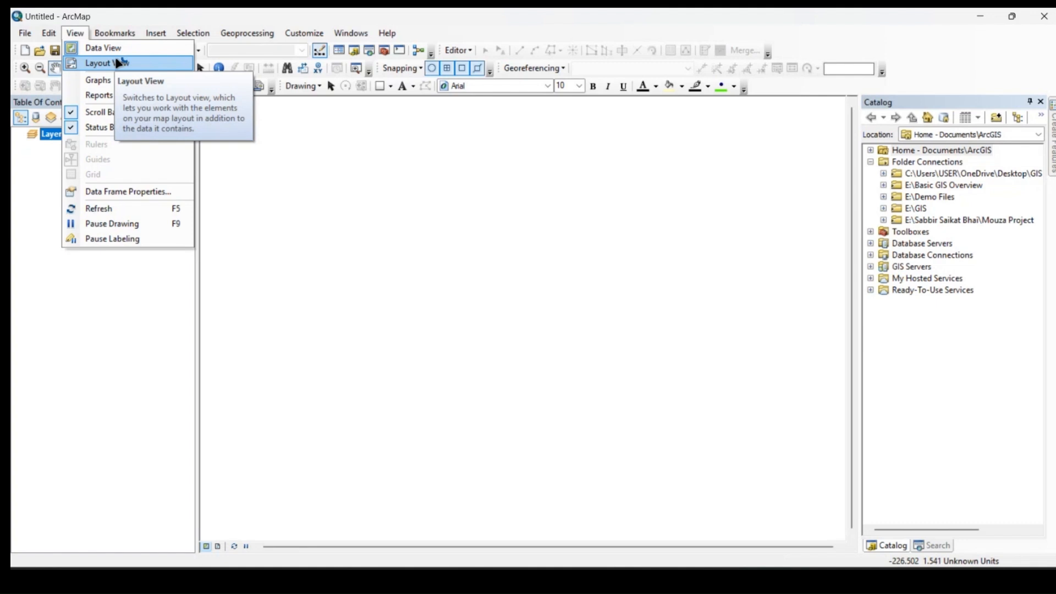
left_click(118, 63)
left_click(108, 32)
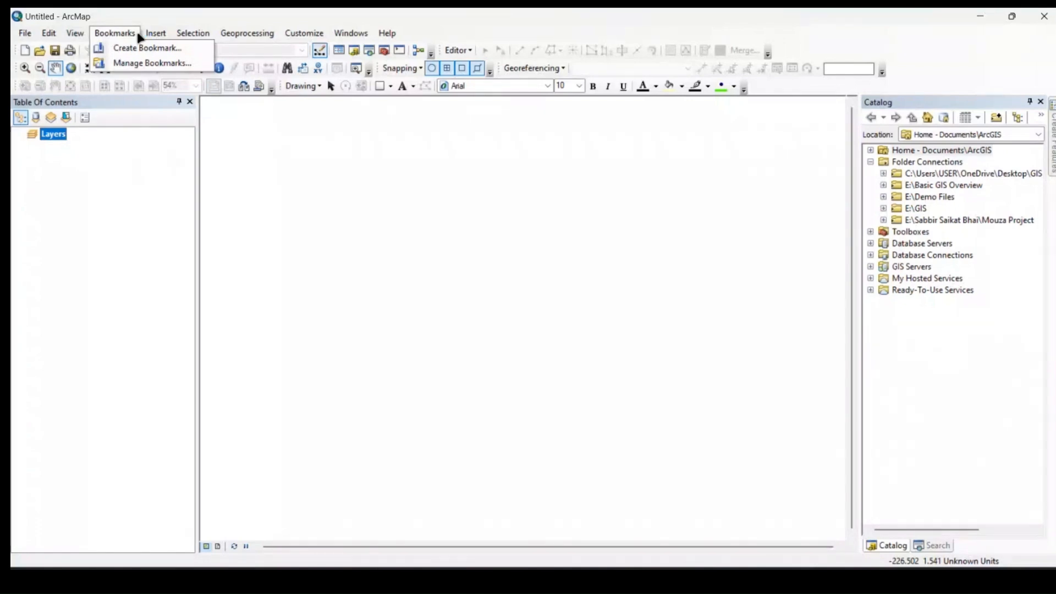
mouse_move(159, 40)
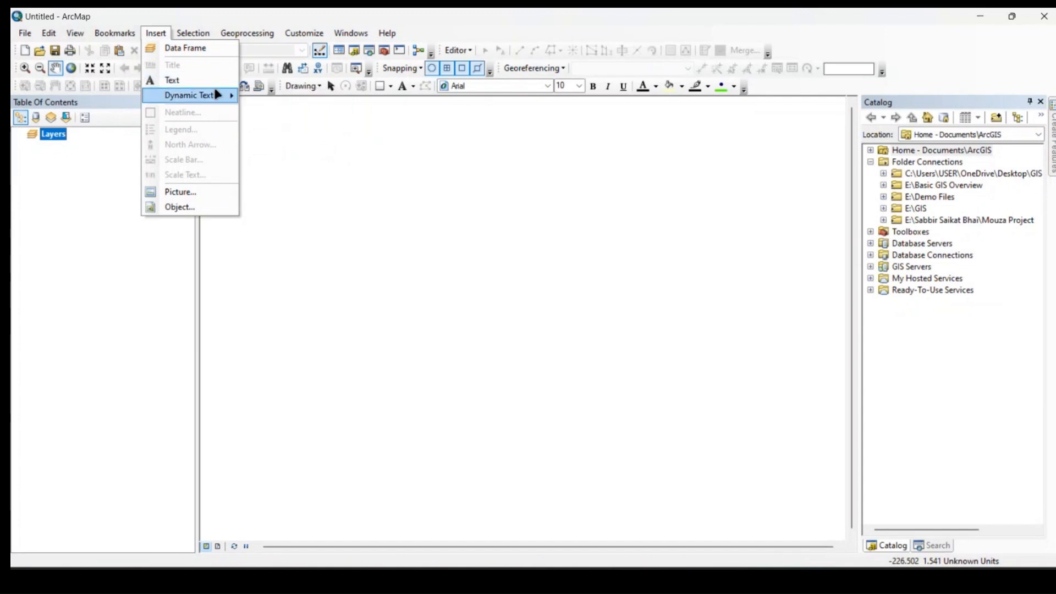
mouse_move(225, 97)
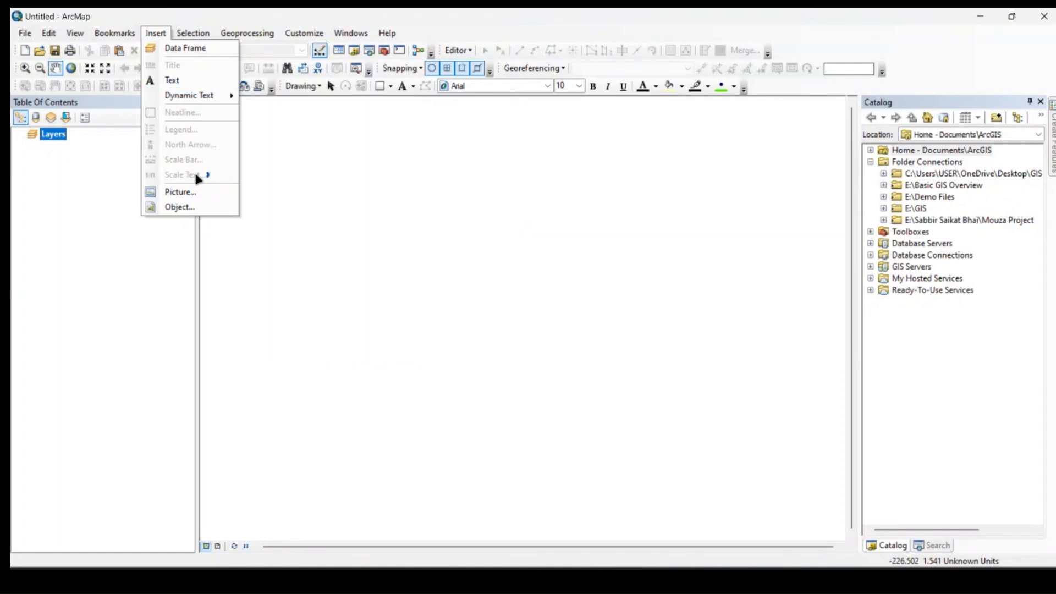
Step: Switch to Layout View to examine the insertable map elements such as the scale bar, and return to Data View
left_click(218, 551)
left_click(155, 33)
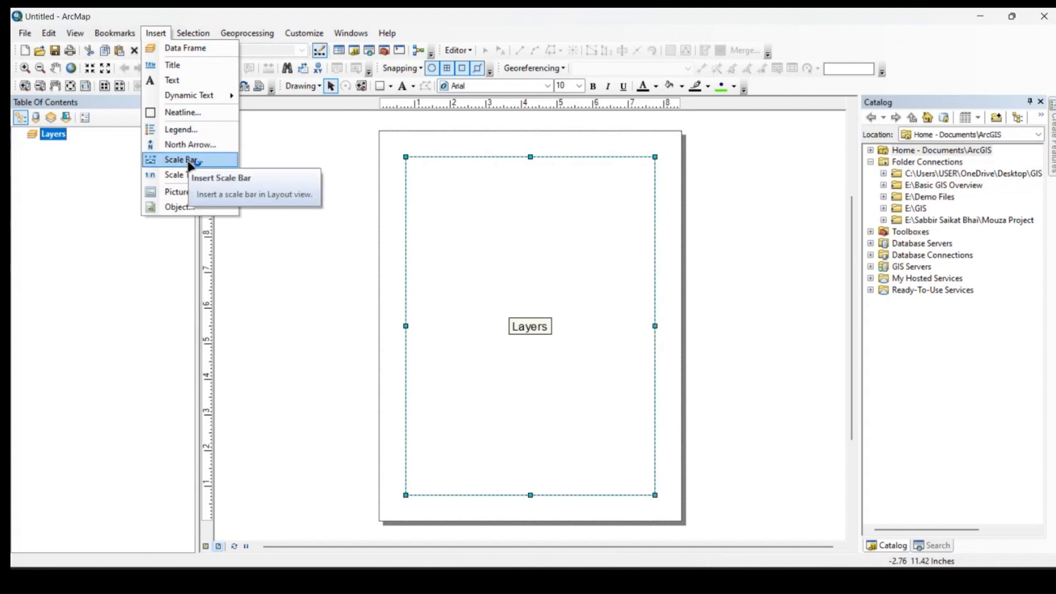
left_click(206, 546)
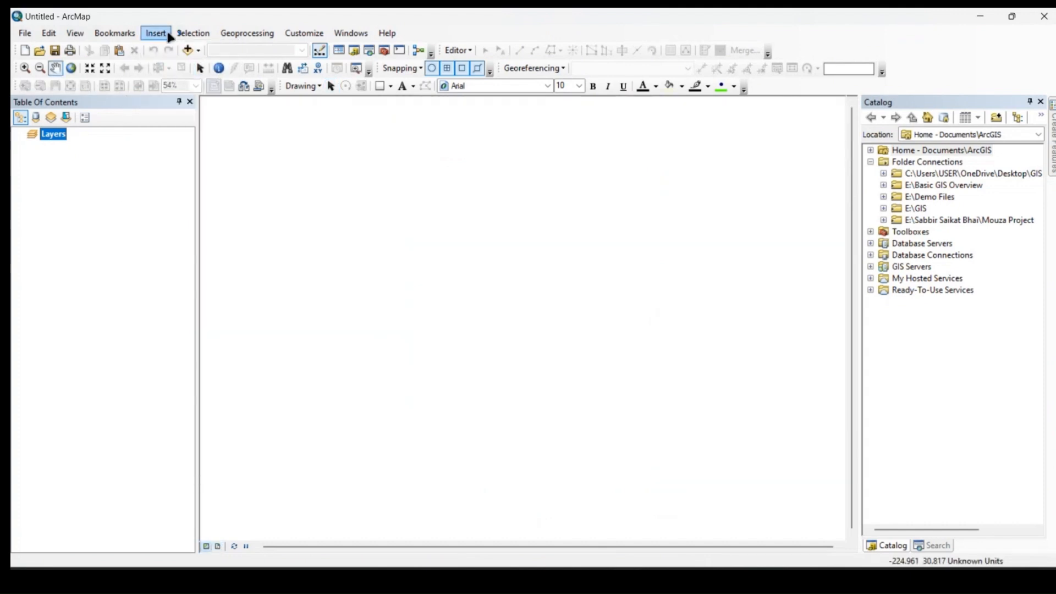
Step: Examine the selection commands, the geoprocessing tools and the list of available toolbars
left_click(182, 33)
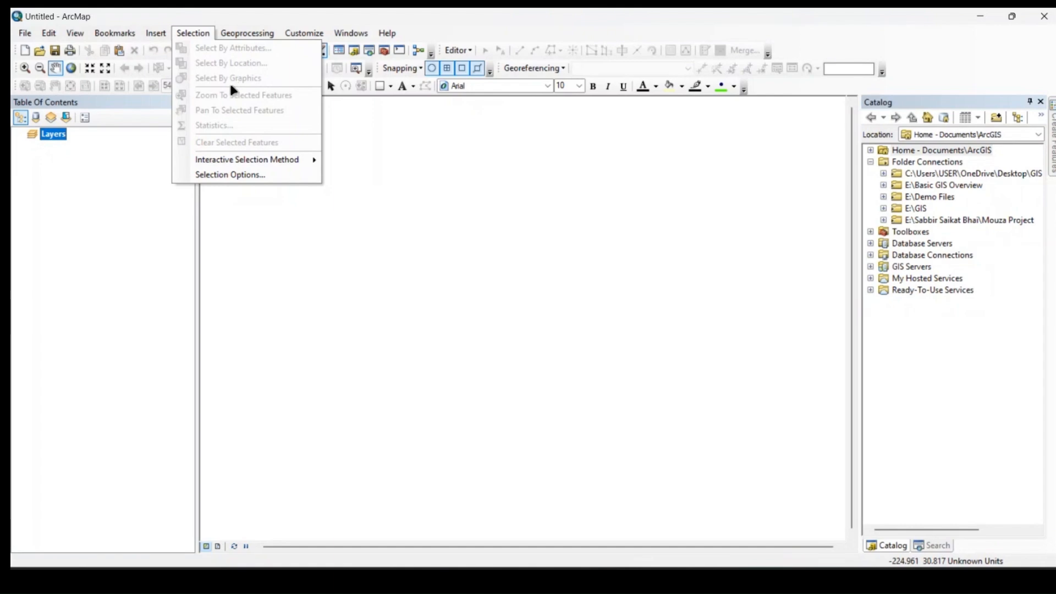
left_click(256, 33)
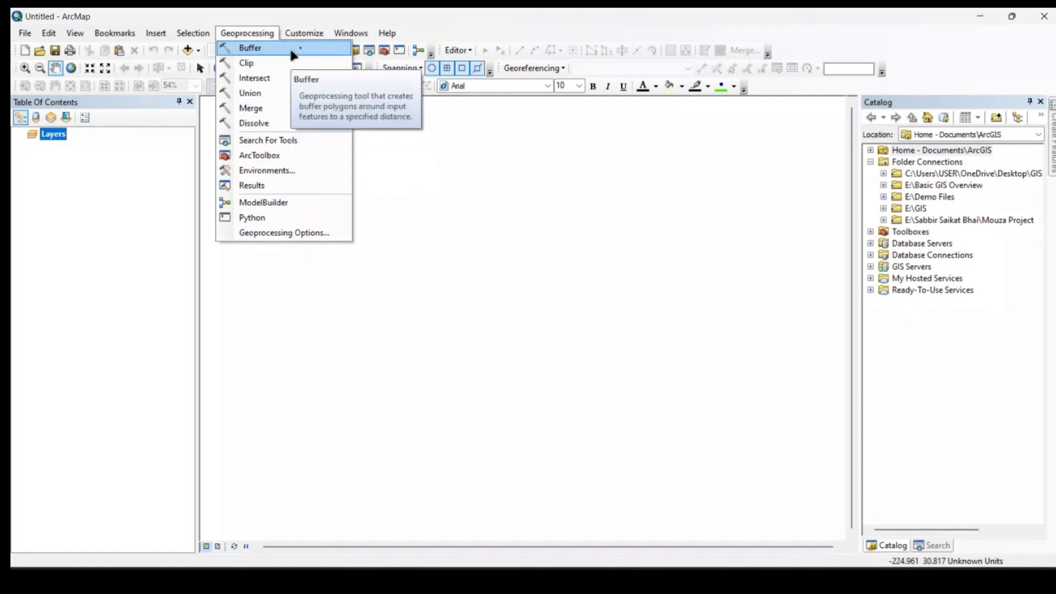
left_click(297, 161)
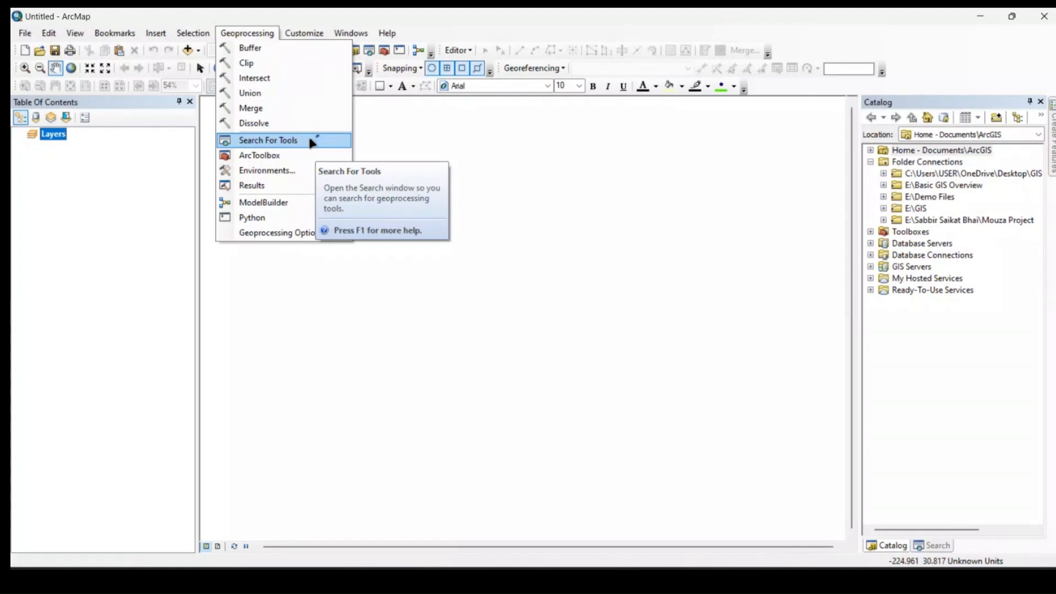
left_click(304, 33)
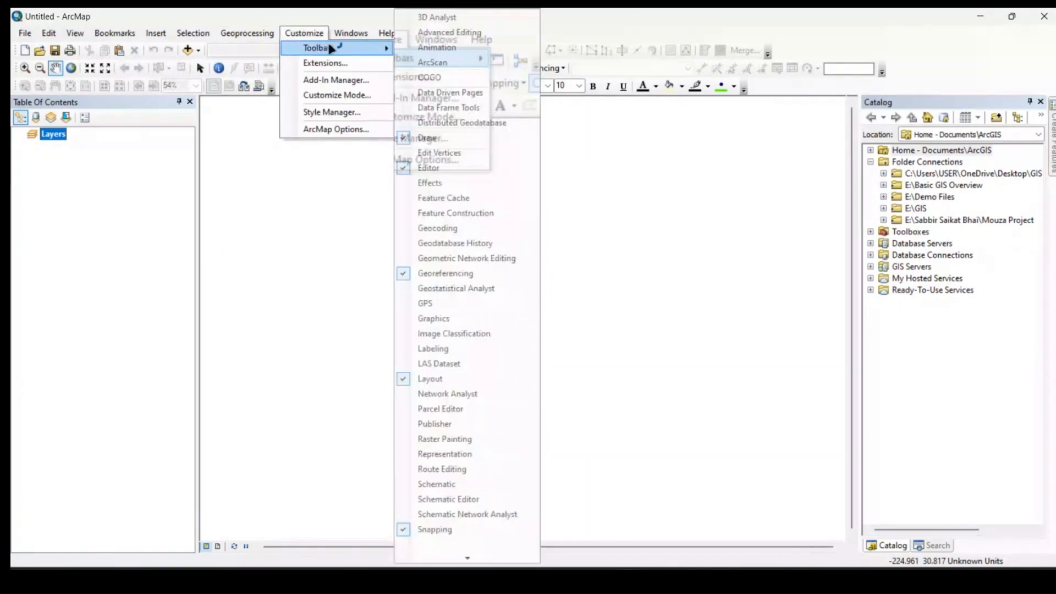
left_click(312, 11)
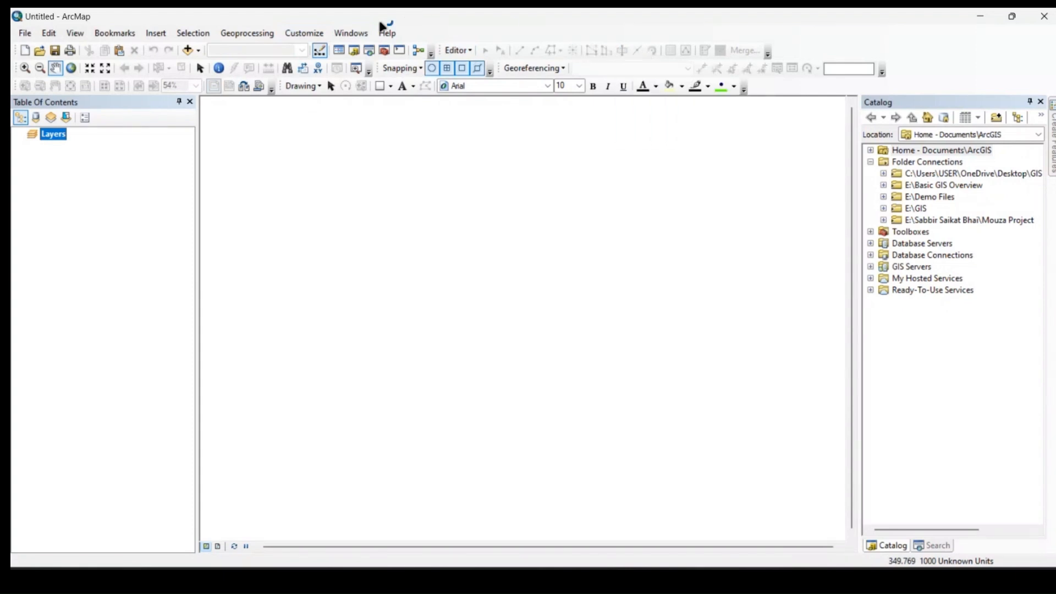
Step: Hide the Editor toolbar
left_click(304, 33)
mouse_move(317, 47)
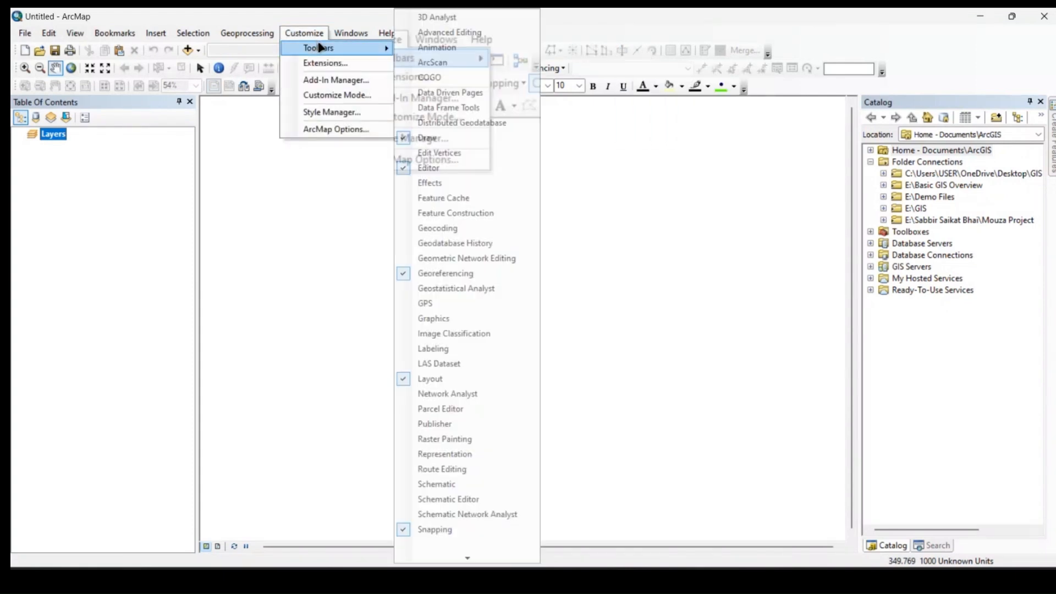
left_click(406, 171)
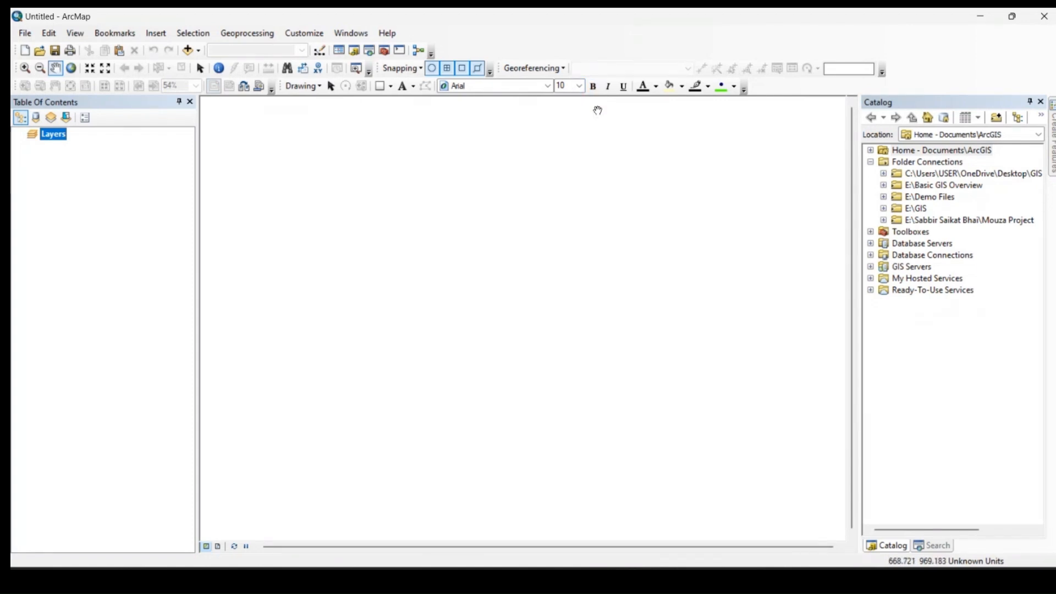
Step: Show the Editor toolbar again
left_click(272, 35)
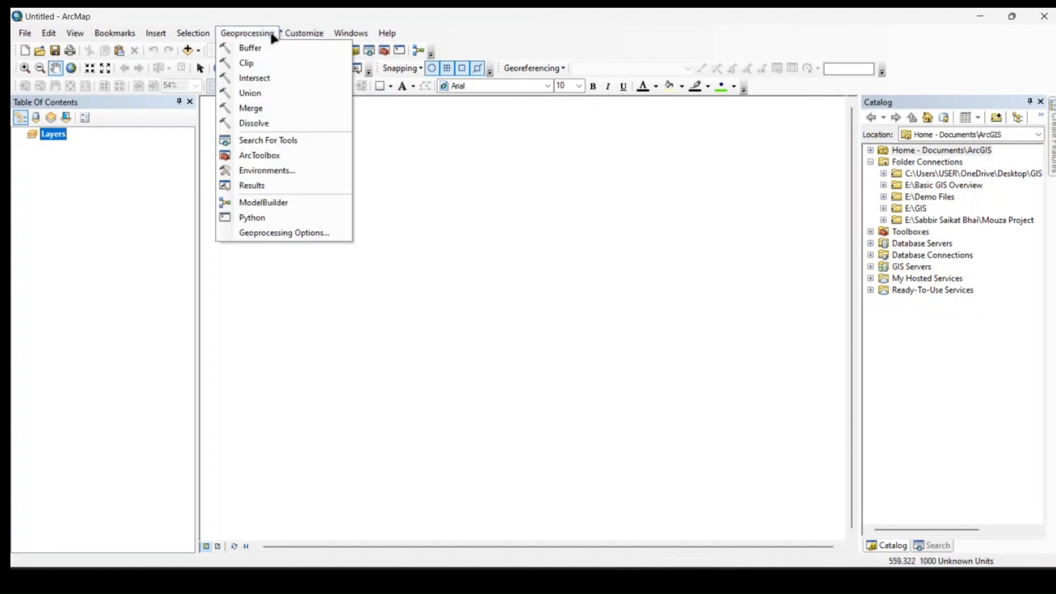
mouse_move(300, 33)
mouse_move(328, 52)
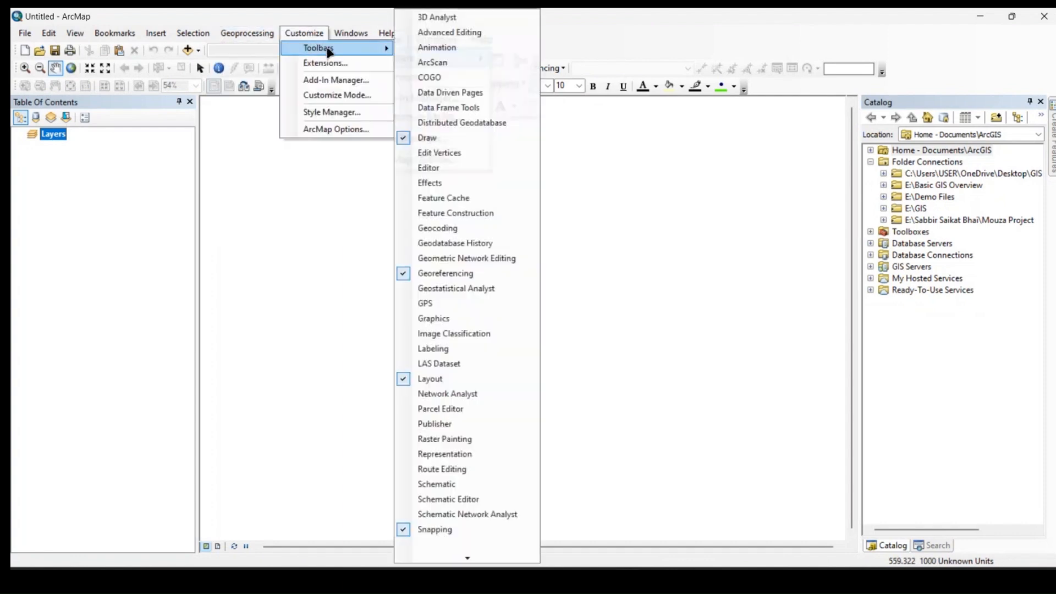
left_click(439, 168)
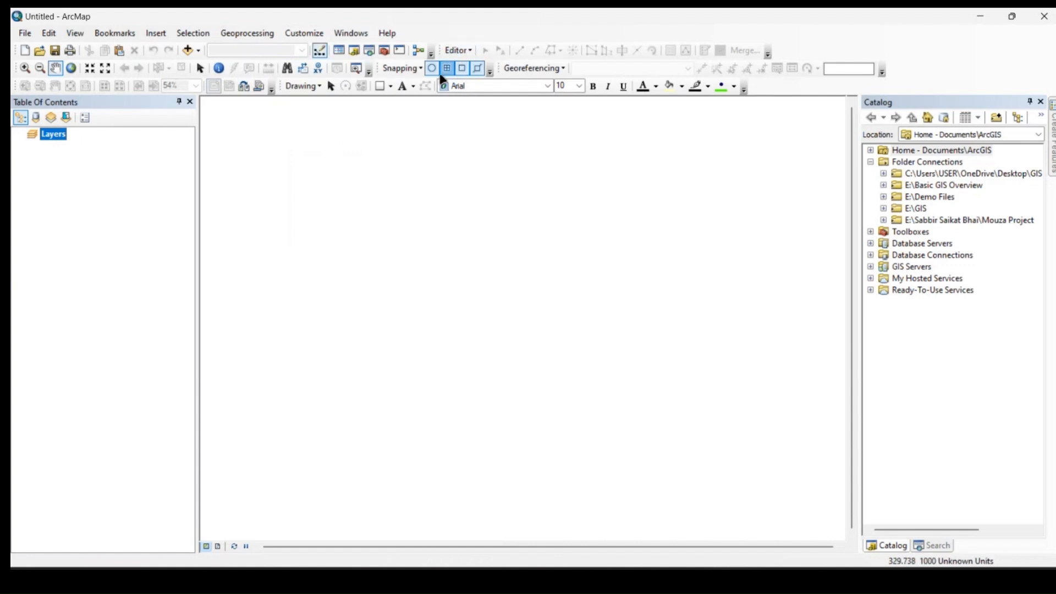
left_click_drag(440, 50, 469, 55)
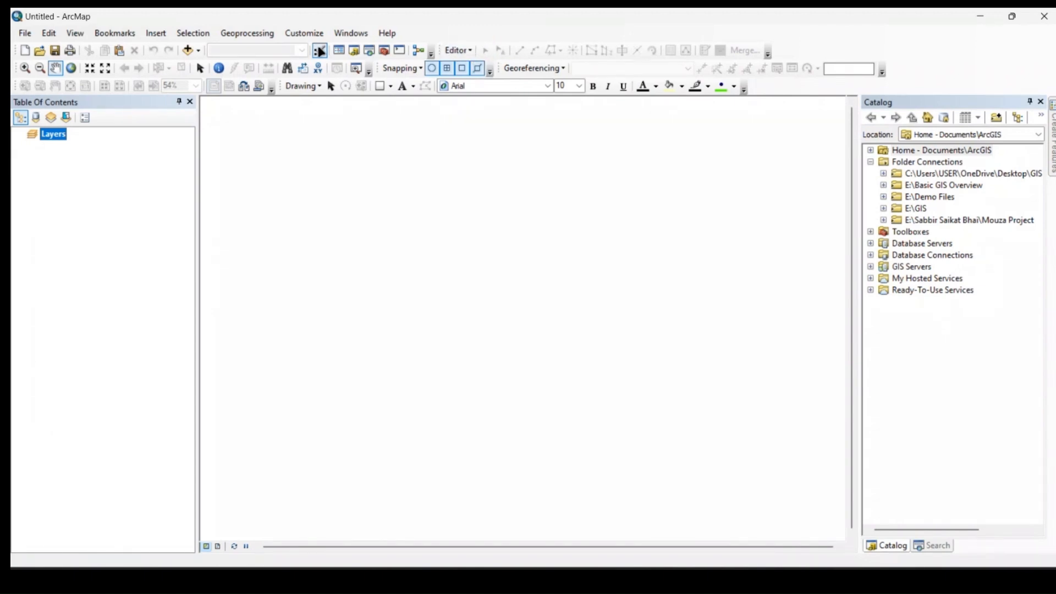
Step: Examine the extension, add-in and style customization commands and the list of available windows
left_click(305, 34)
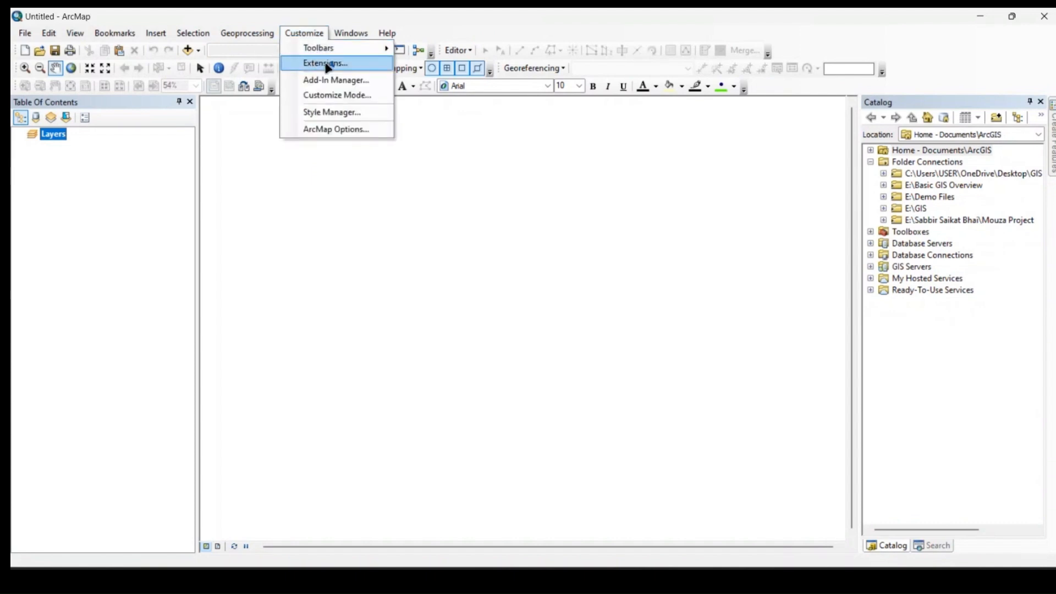
left_click(358, 82)
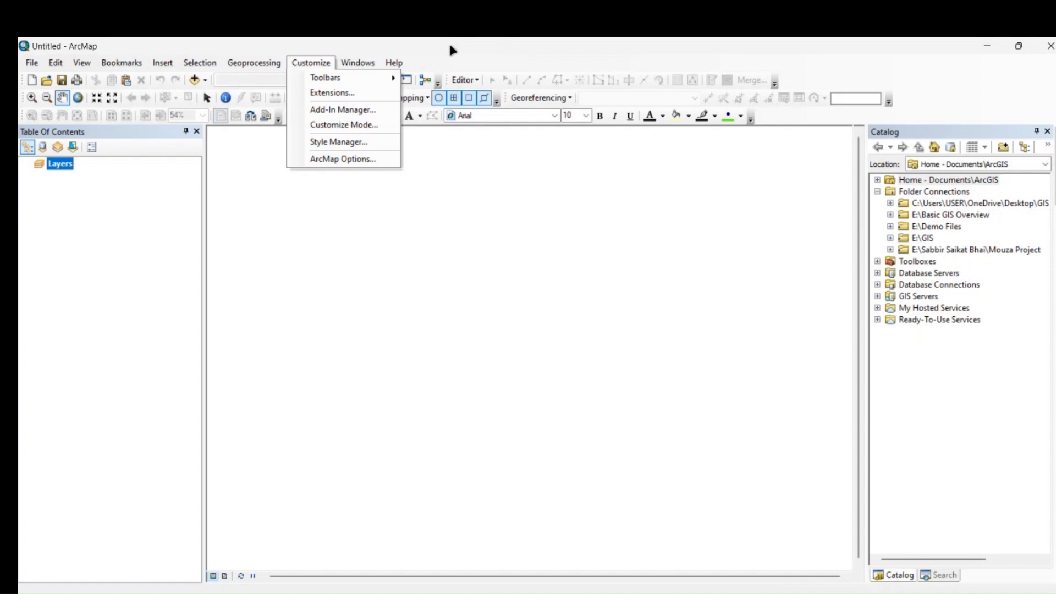
mouse_move(372, 64)
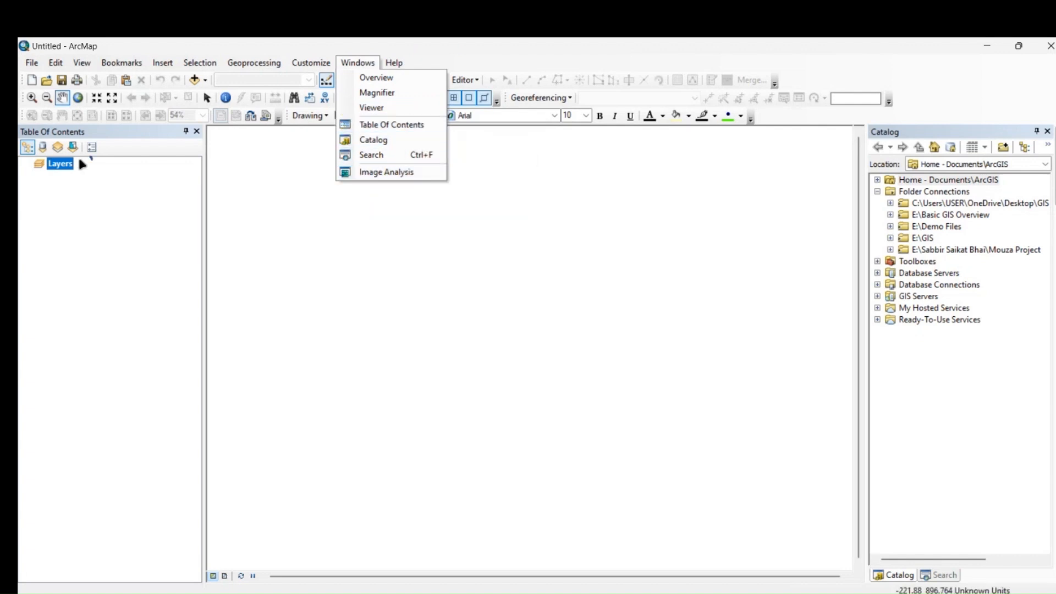
Step: Close the Table Of Contents window and display it again
left_click(196, 131)
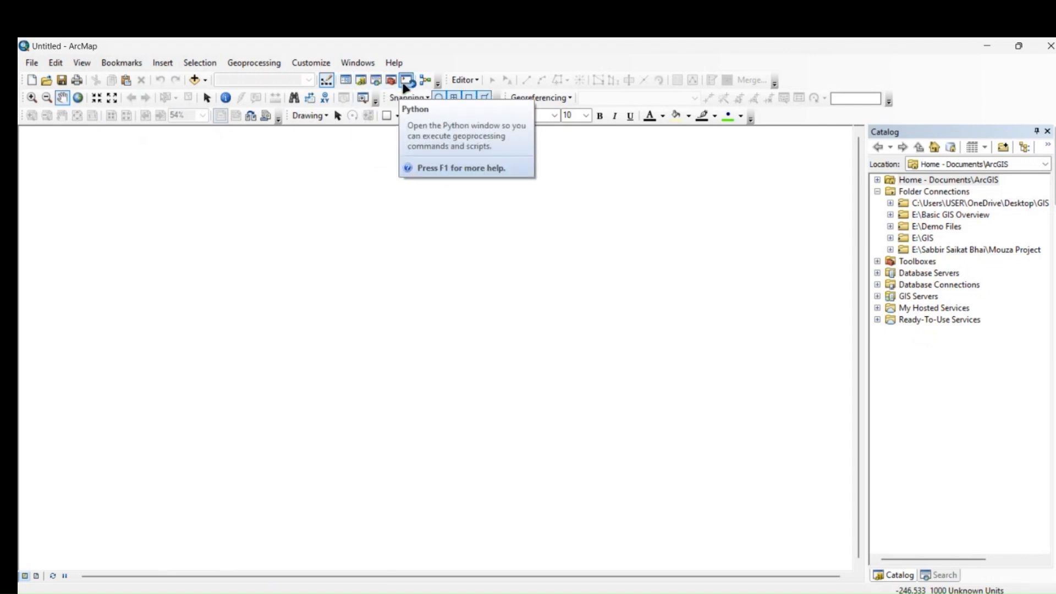
left_click(363, 65)
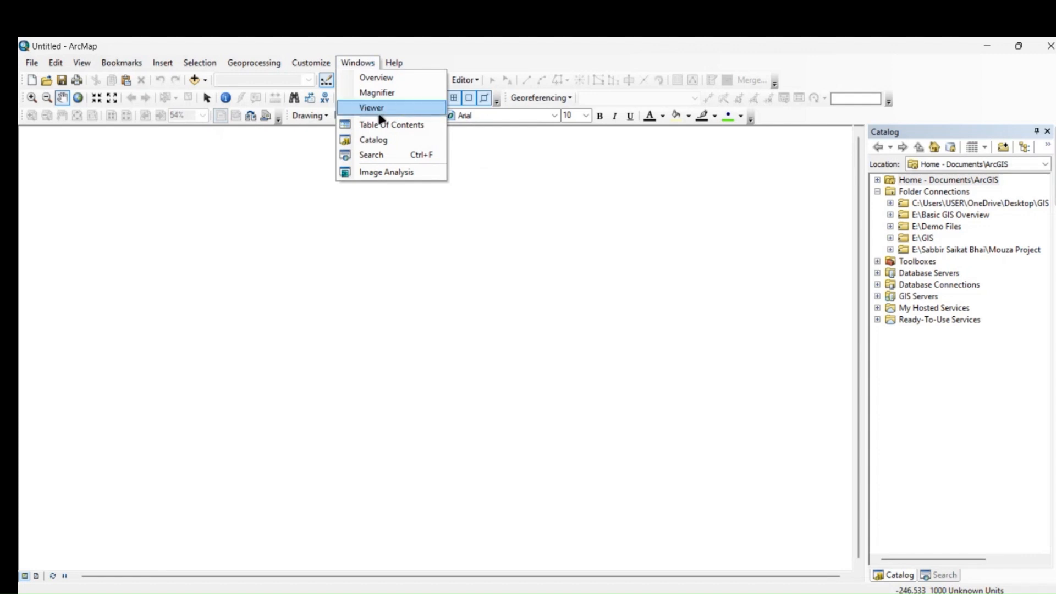
left_click(381, 125)
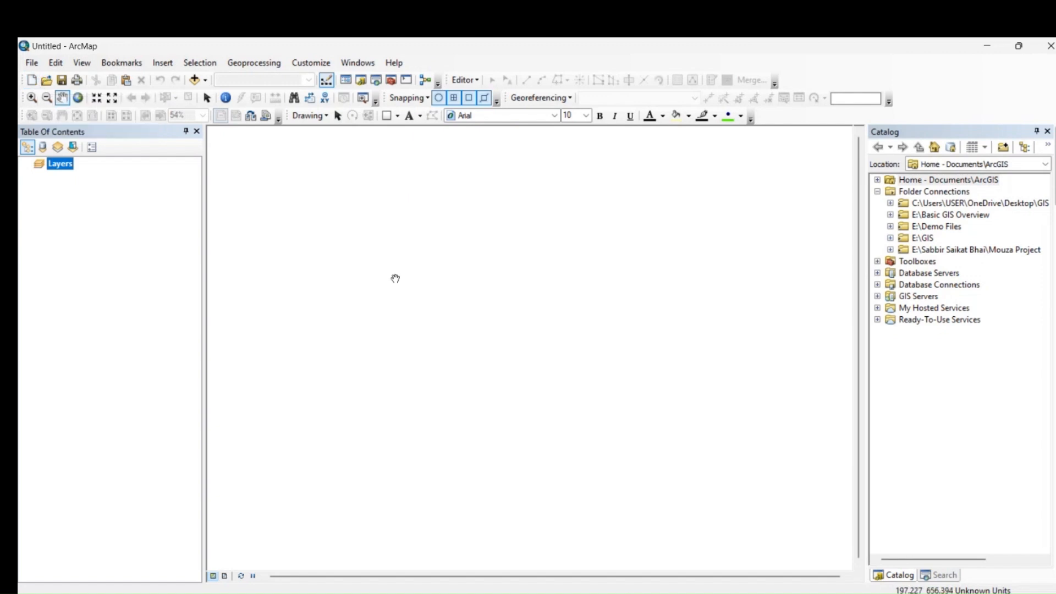
Step: View the templates offered for a new map document and cancel without creating one
left_click(32, 82)
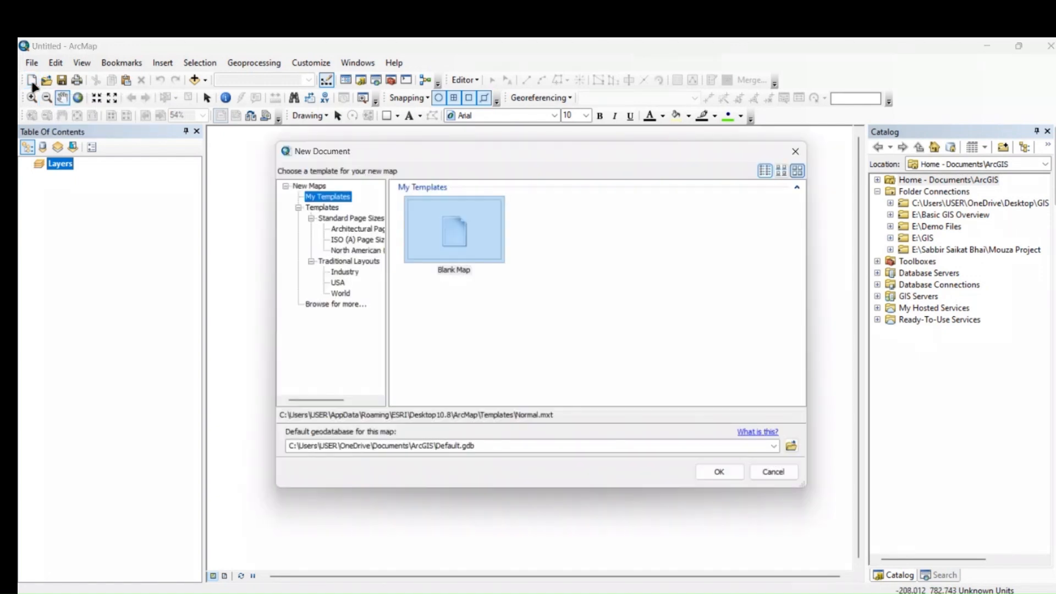
left_click(790, 476)
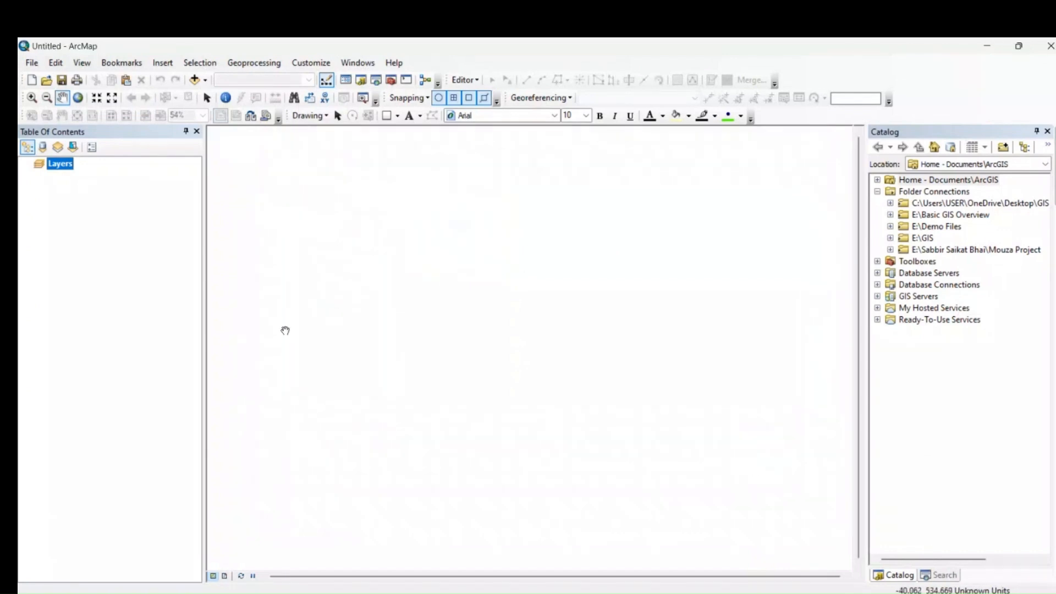
Step: Browse to the GIS folder on drive E: for an existing map document and cancel without opening one
left_click(47, 81)
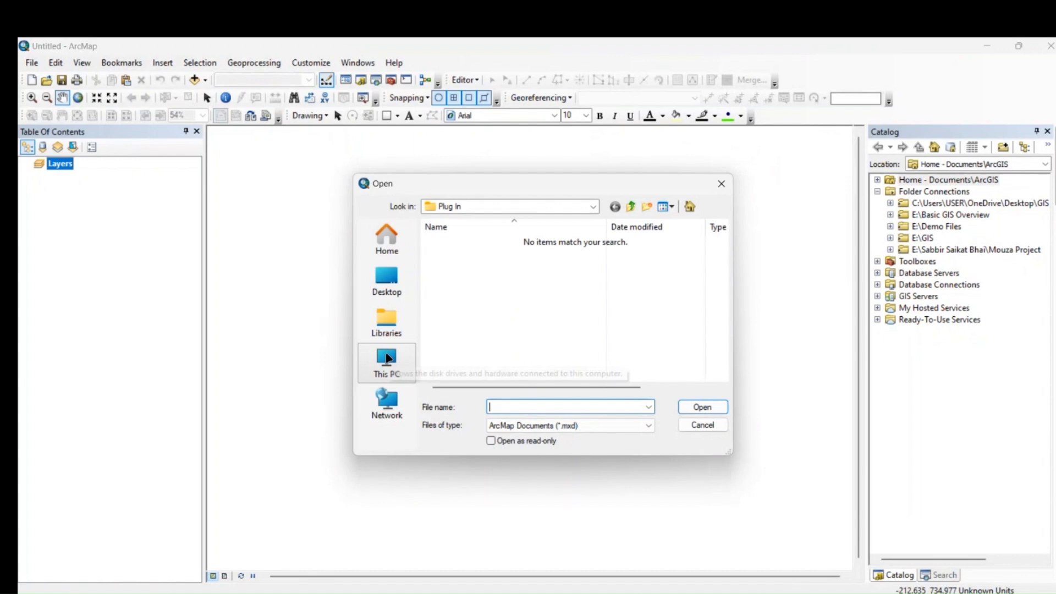
left_click(384, 296)
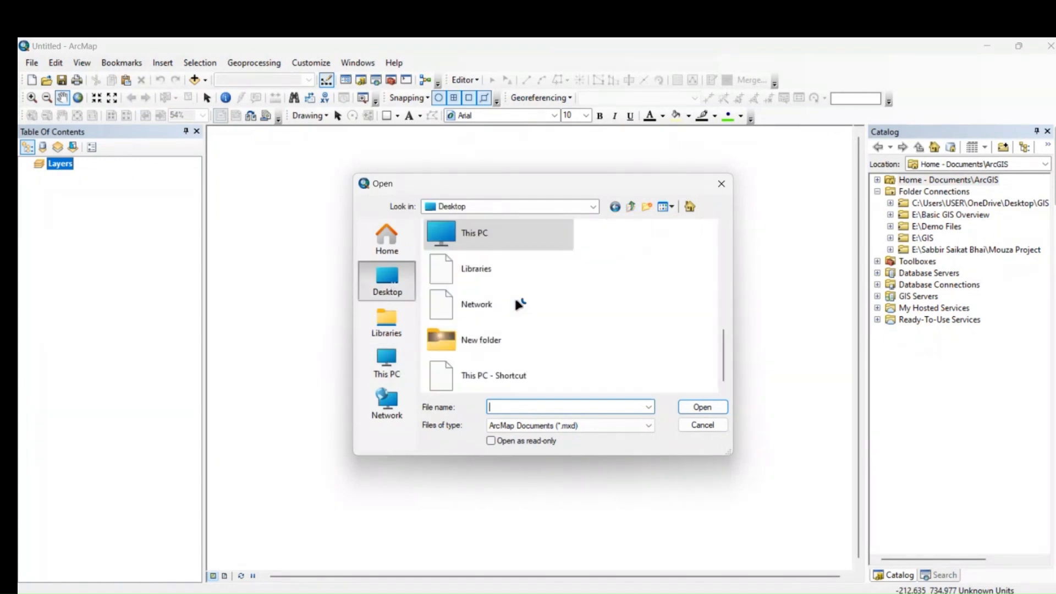
double_click(497, 233)
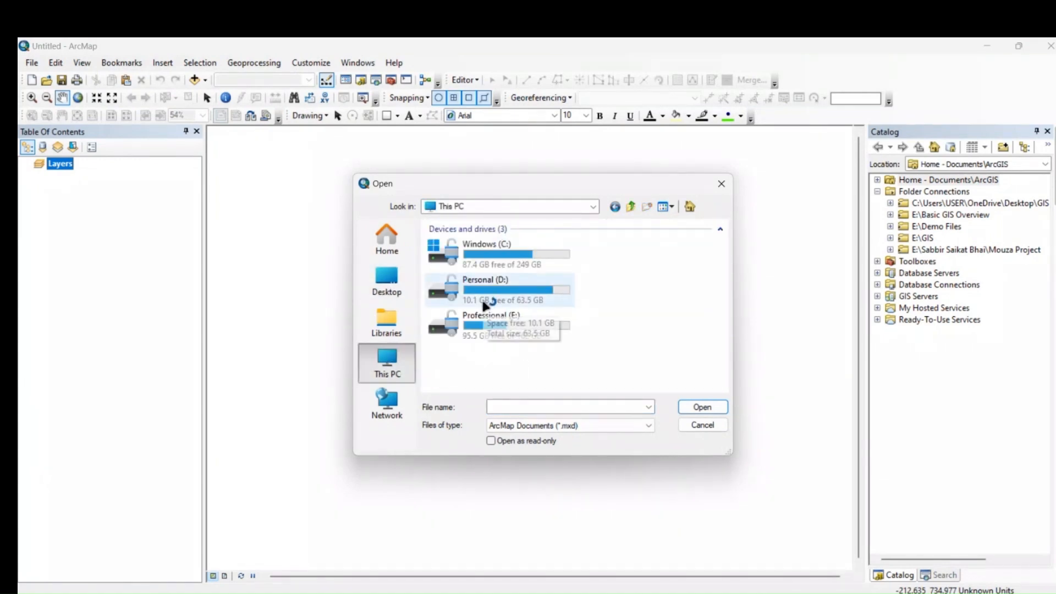
double_click(505, 327)
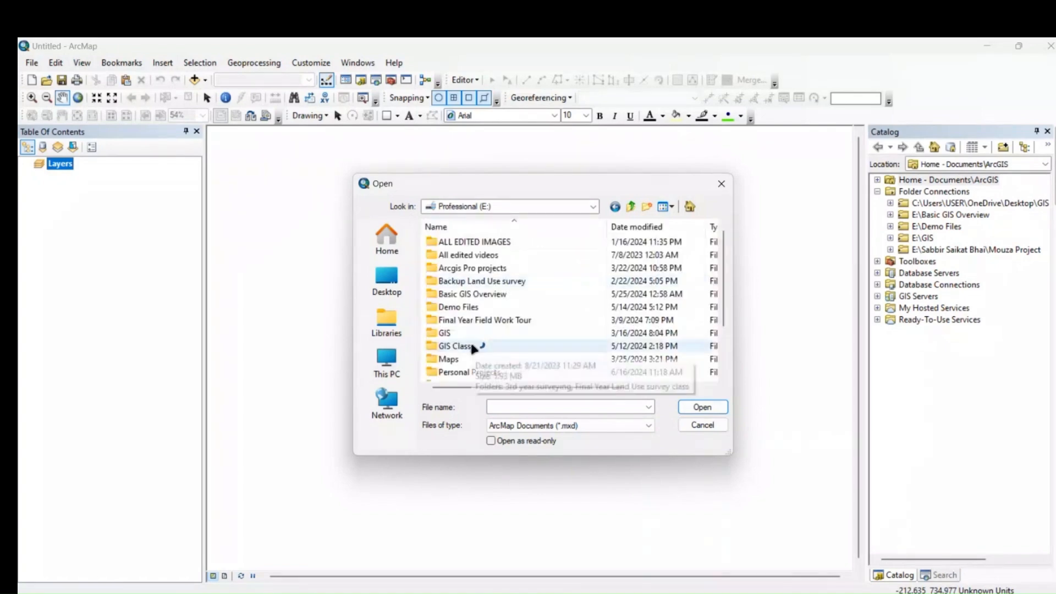
double_click(471, 333)
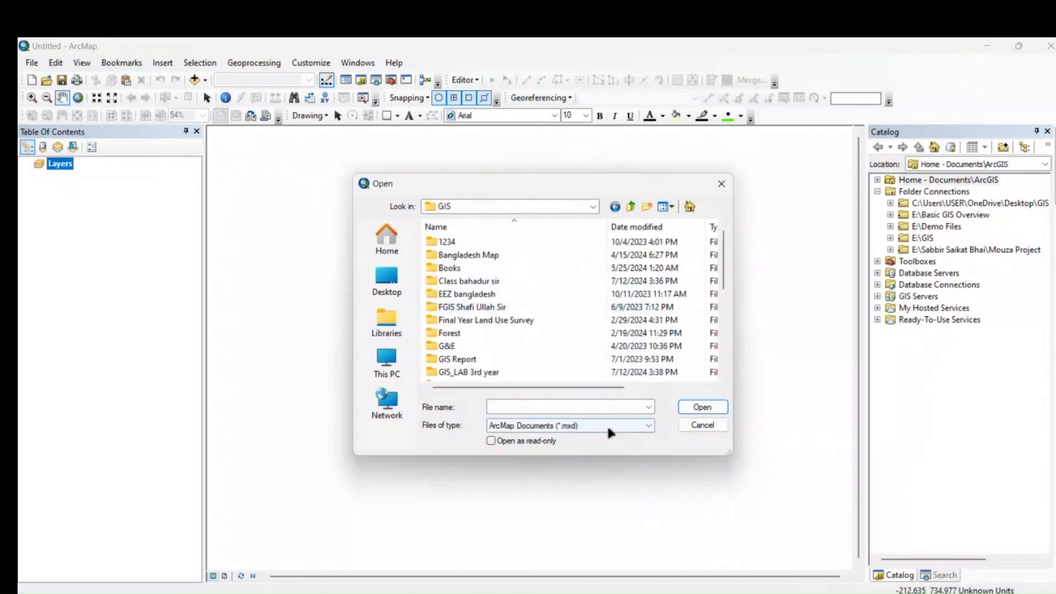
left_click(703, 426)
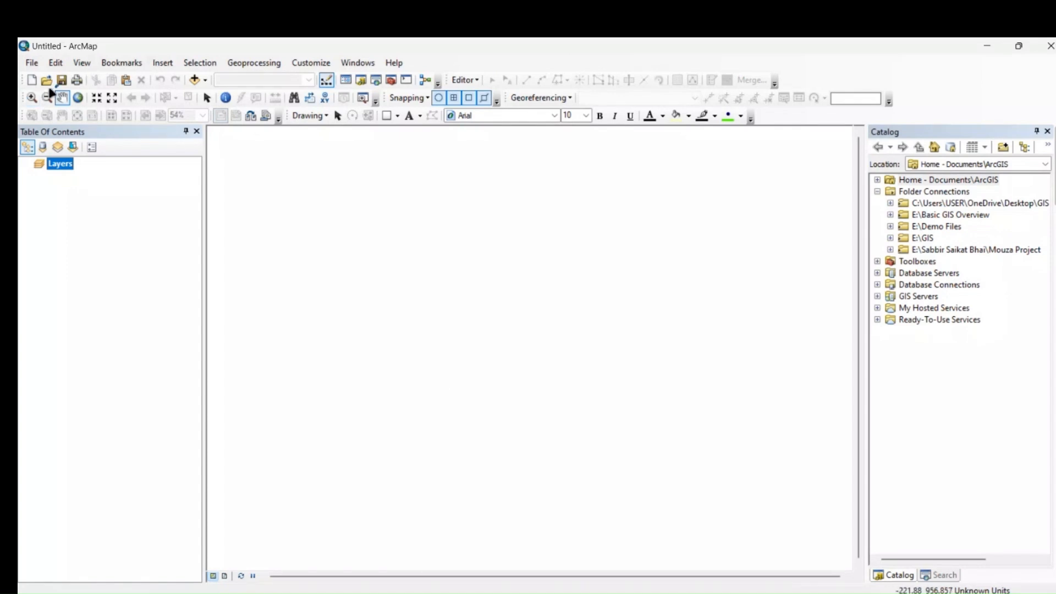
Step: View the dialogs for saving the map document and adding data, cancelling each one
left_click(62, 79)
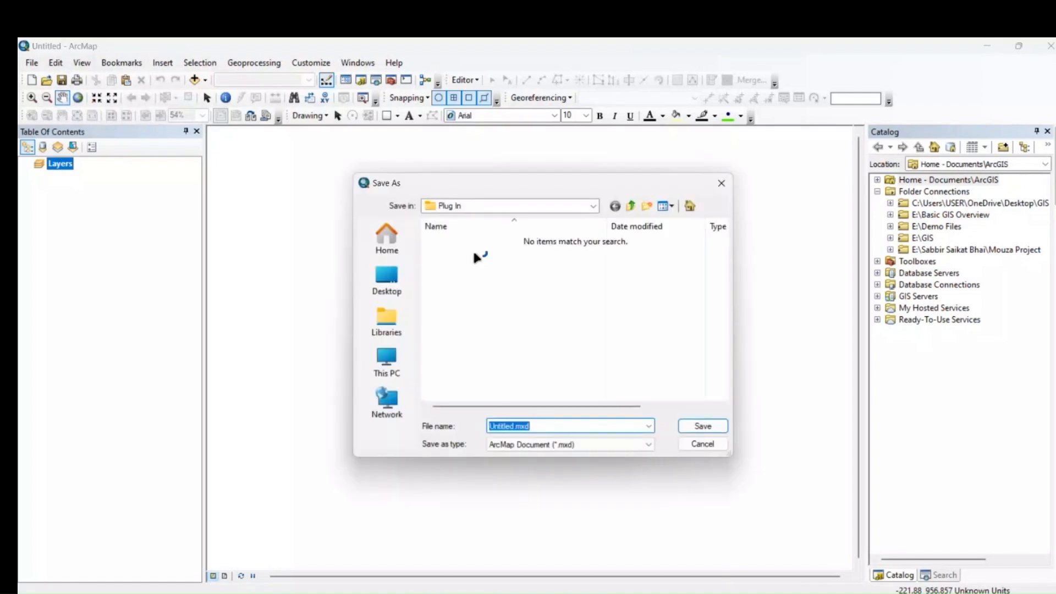
left_click(703, 443)
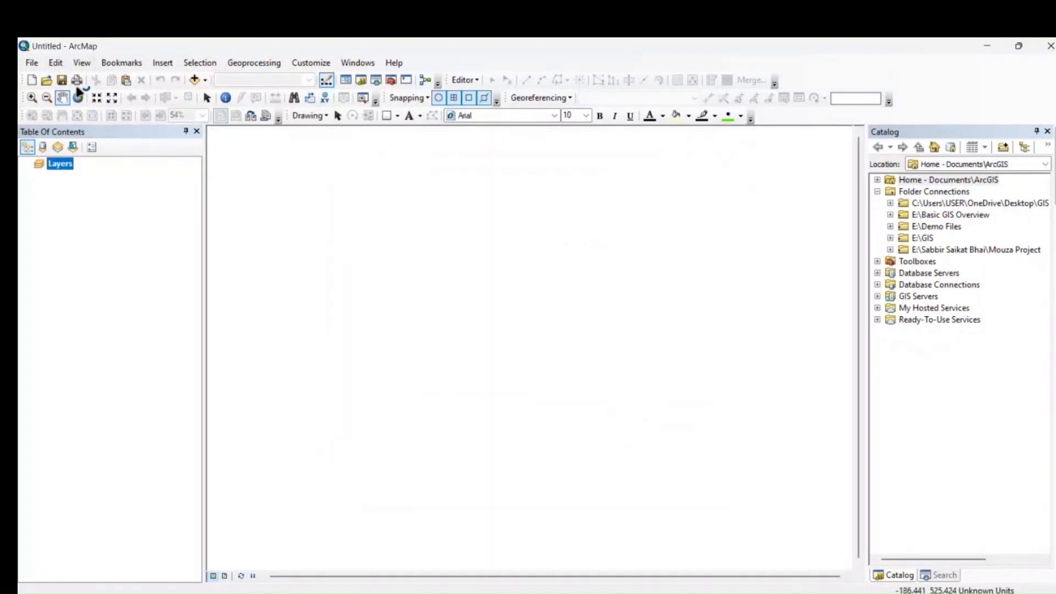
left_click(205, 82)
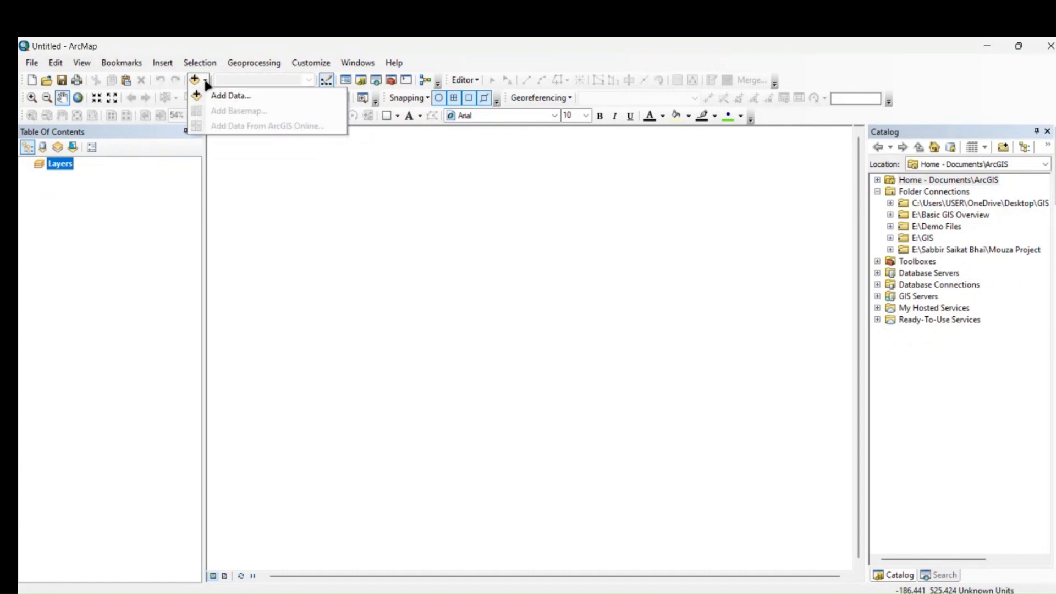
left_click(262, 101)
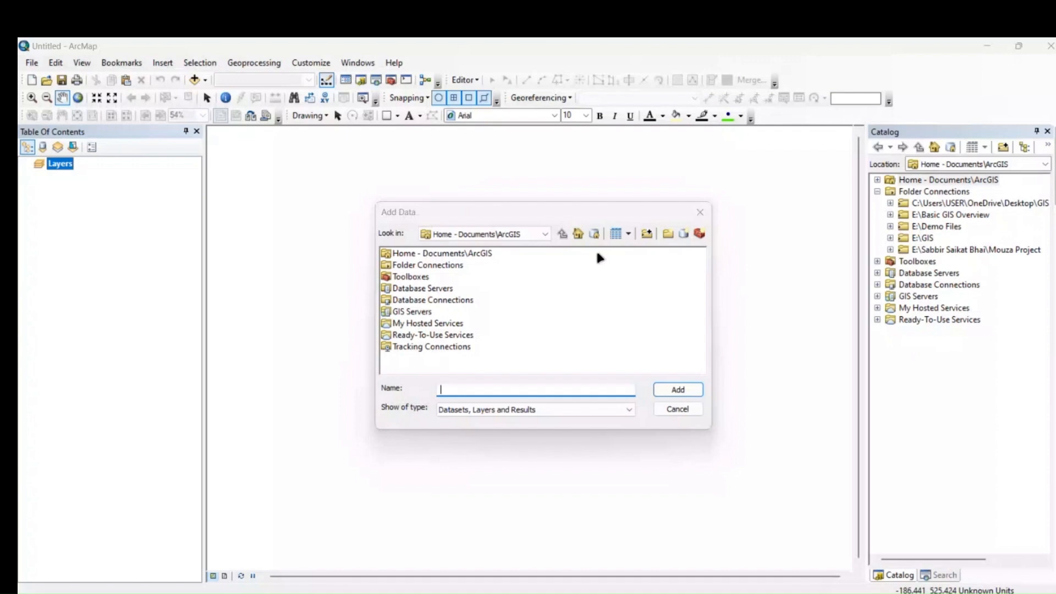
left_click(677, 409)
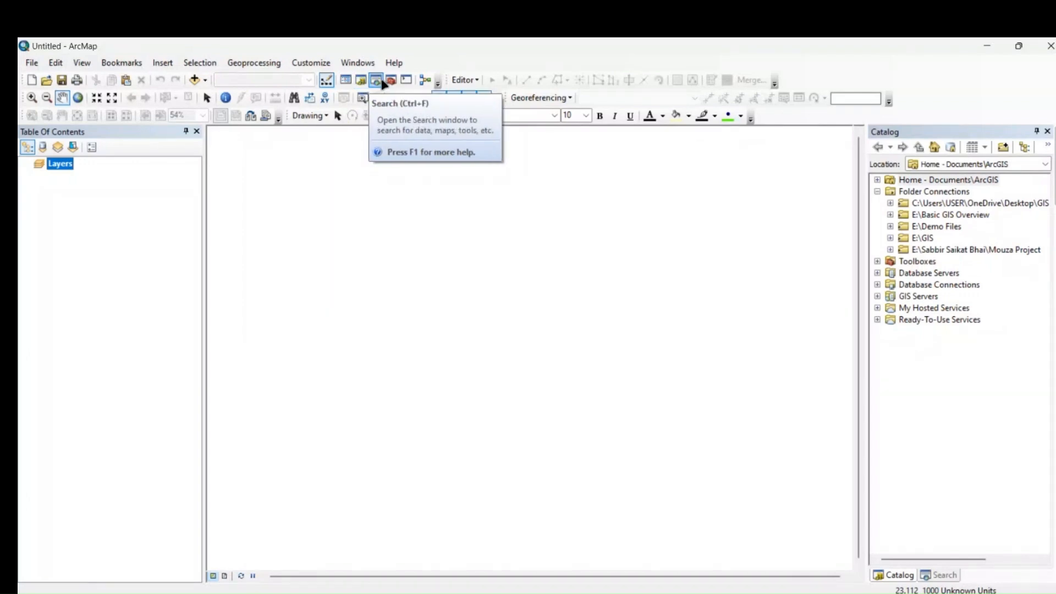
Step: Enter "conversion" as a query in the Search window, clear it and return to the Catalog window
left_click(943, 575)
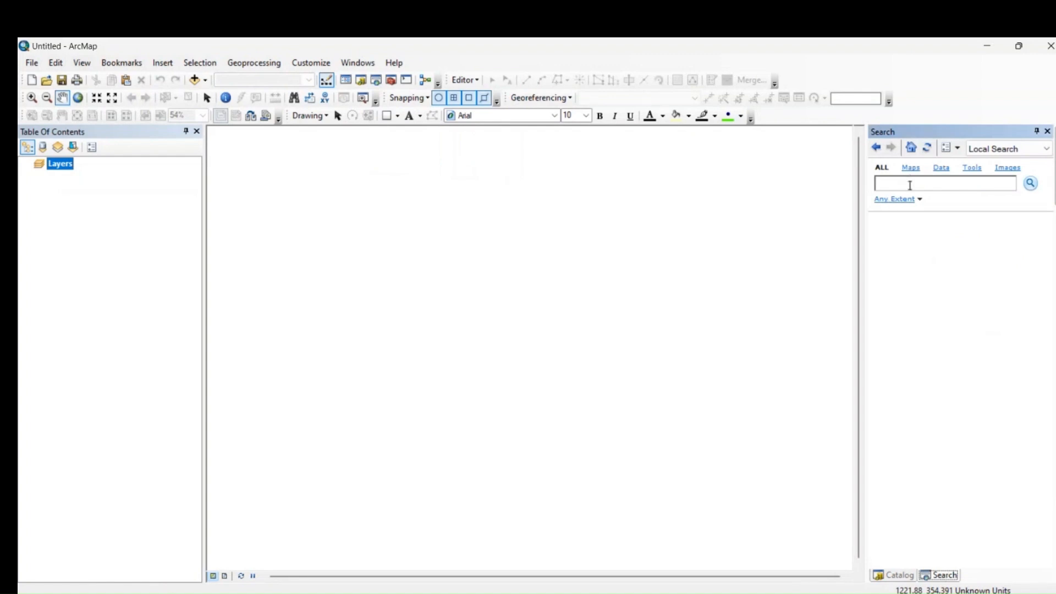
type("conversion")
key("BackSpace")
key("BackSpace")
key("BackSpace")
key("BackSpace")
key("BackSpace")
key("BackSpace")
key("BackSpace")
key("BackSpace")
key("BackSpace")
key("BackSpace")
left_click(901, 576)
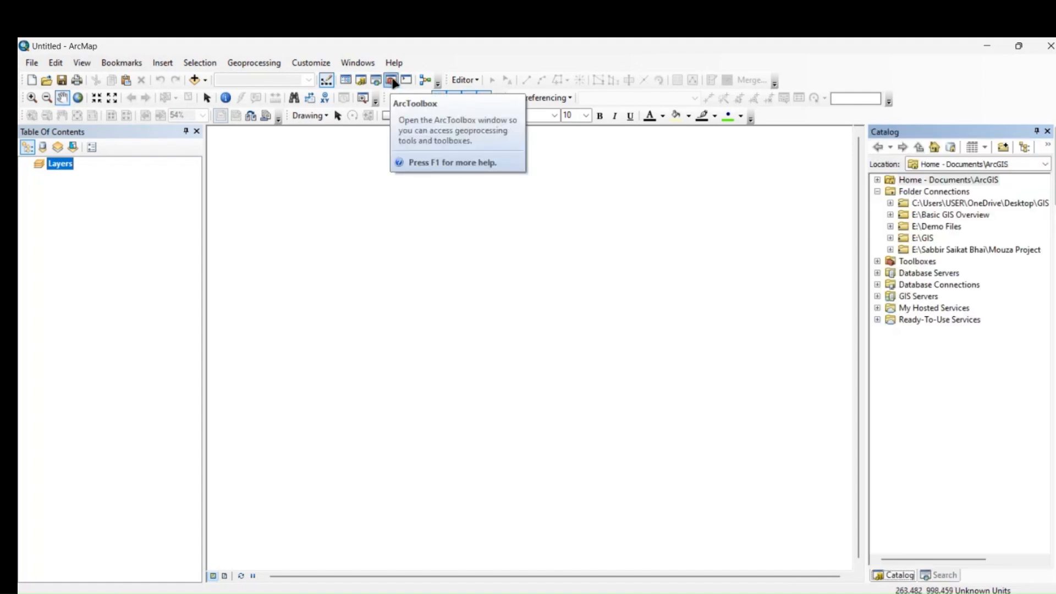
Step: Open the ArcToolbox window and close the ModelBuilder window
left_click(392, 84)
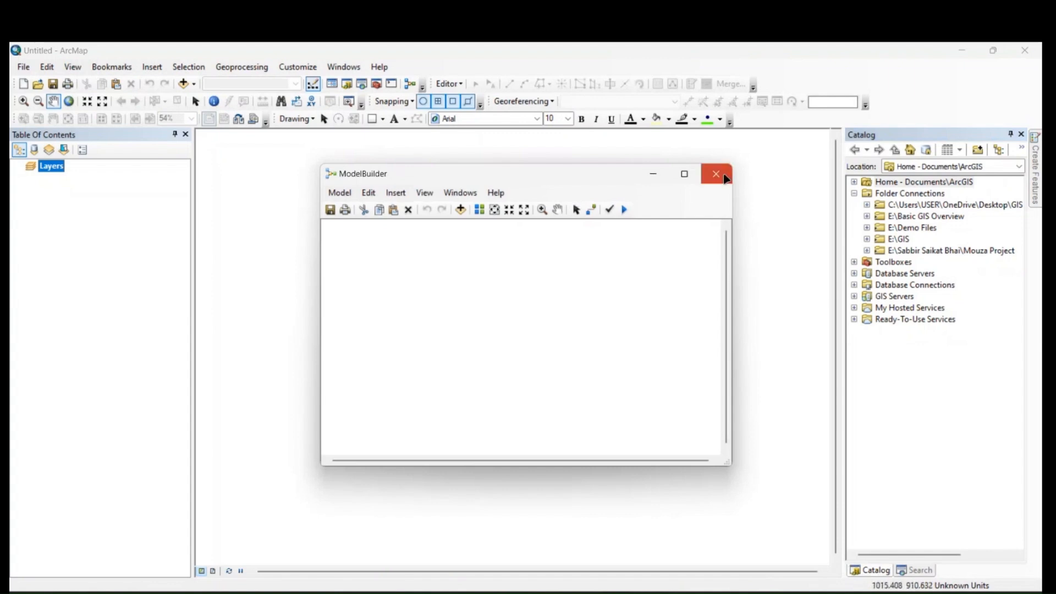
left_click(715, 174)
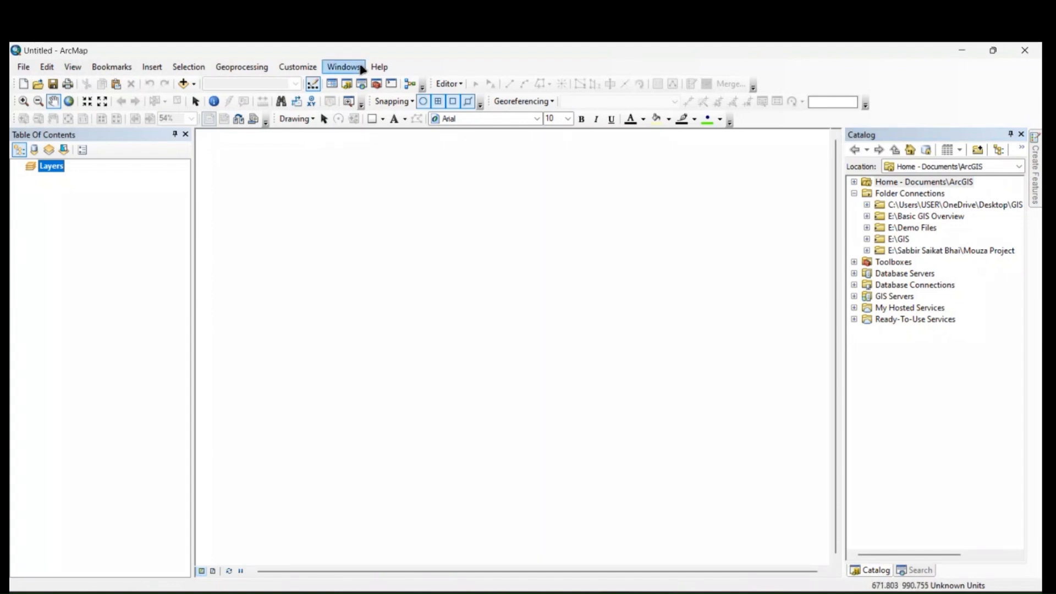
Step: Examine the commands offered for the Editor and Georeferencing tools
left_click(453, 88)
left_click(451, 87)
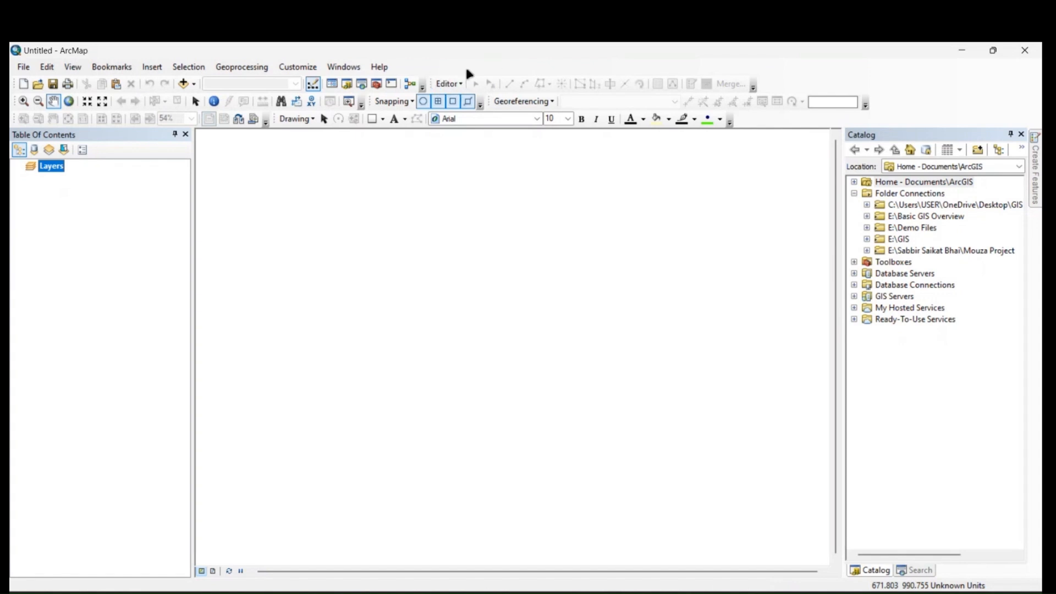
left_click(519, 105)
left_click(537, 104)
Step: Add Bangladesh-Map.jpg from the E:\GIS\Bangladesh Map folder to the map, accepting its missing spatial reference
left_click(53, 101)
double_click(897, 240)
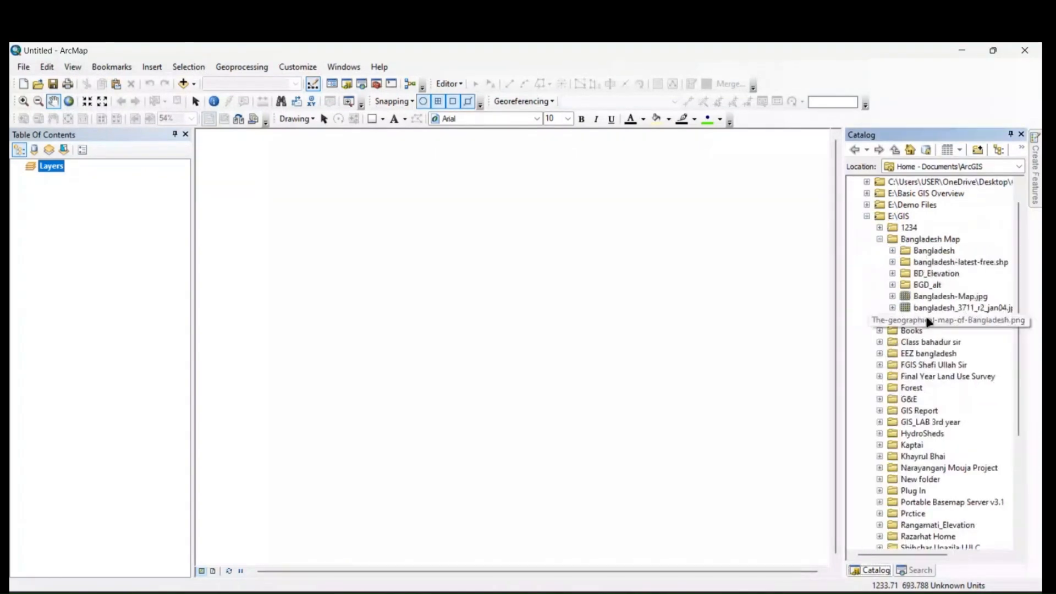
left_click_drag(929, 295, 648, 328)
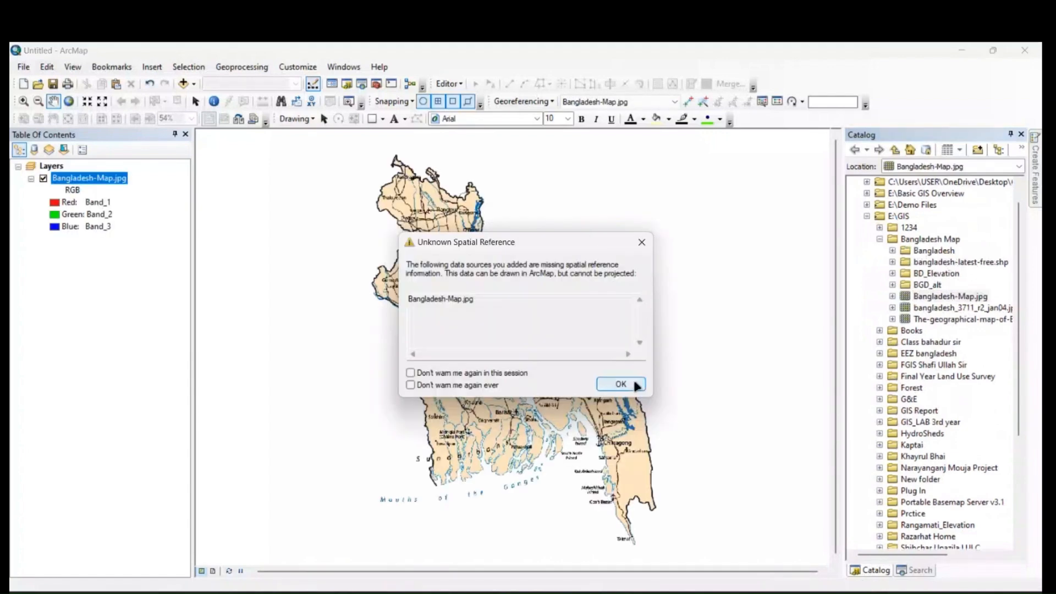
left_click(620, 384)
Step: Inspect the Bangladesh map image at closer and wider scales using the fixed zoom commands, and return to its full extent
scroll(407, 433, "down", 1)
scroll(407, 432, "up", 5)
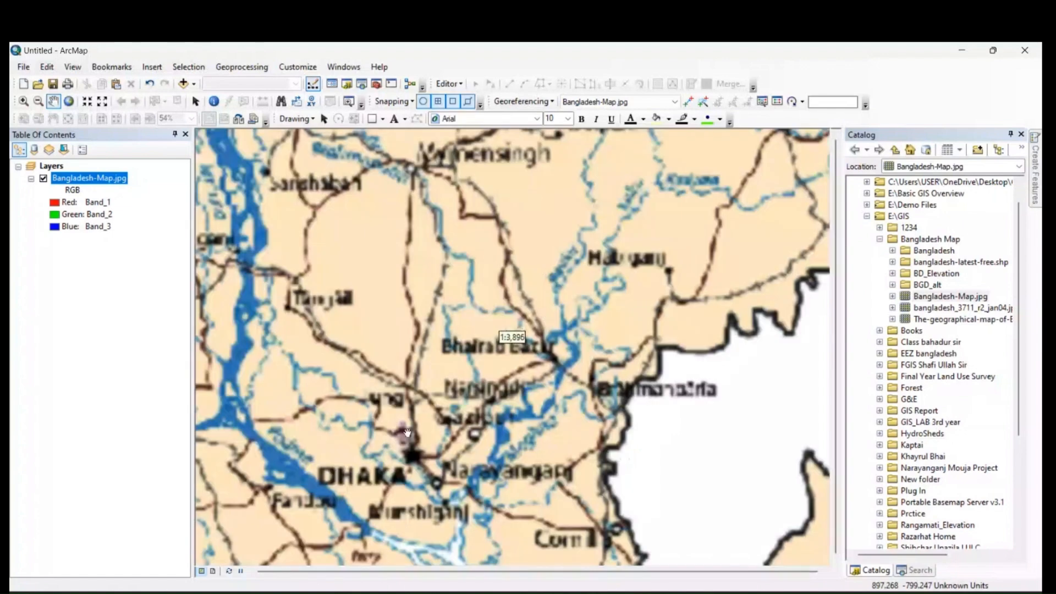
scroll(487, 324, "up", 5)
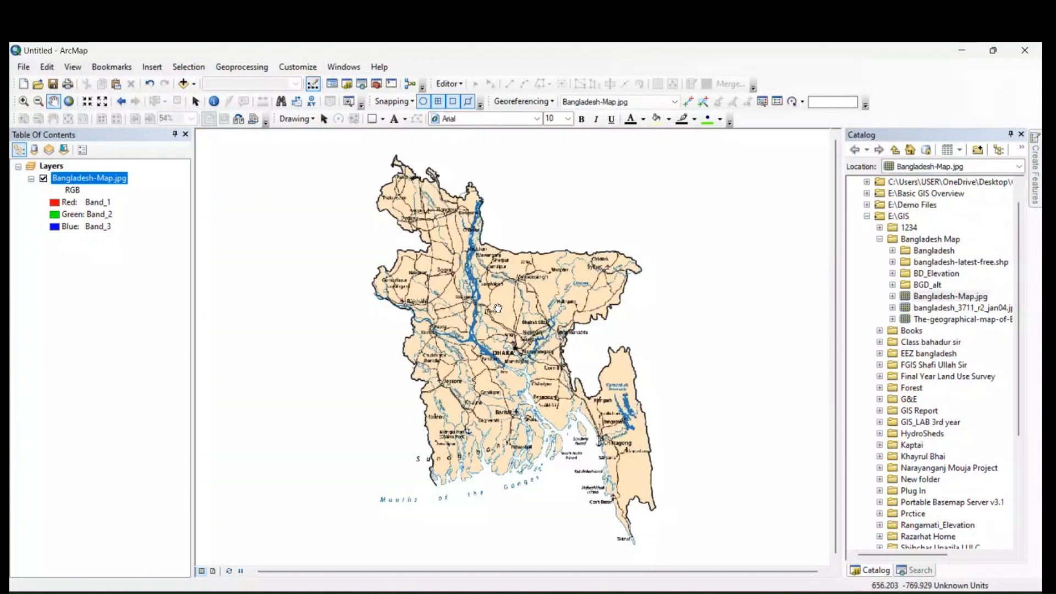
left_click(100, 103)
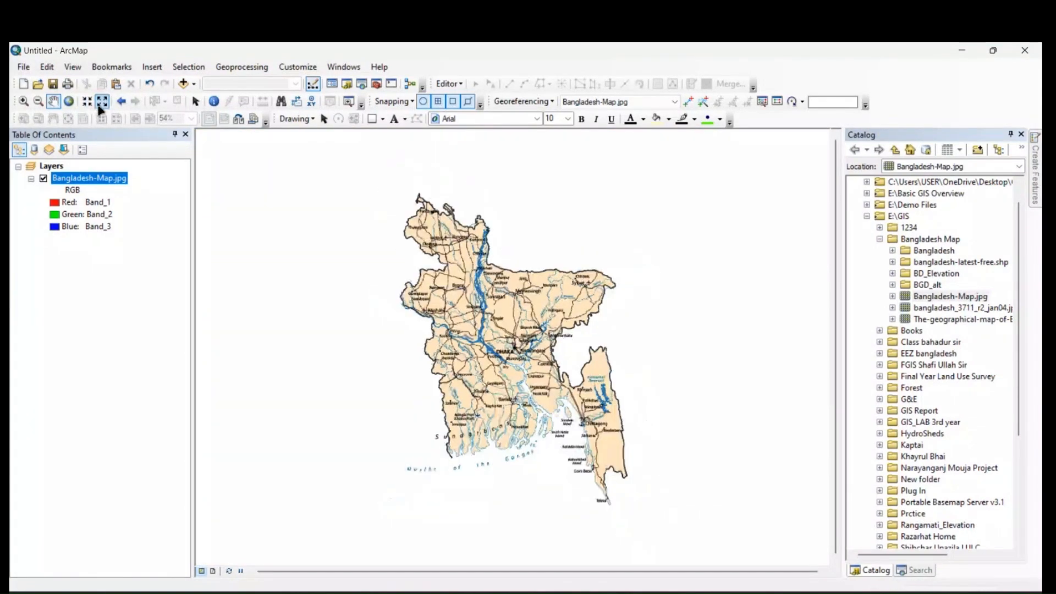
left_click(101, 107)
left_click(101, 107)
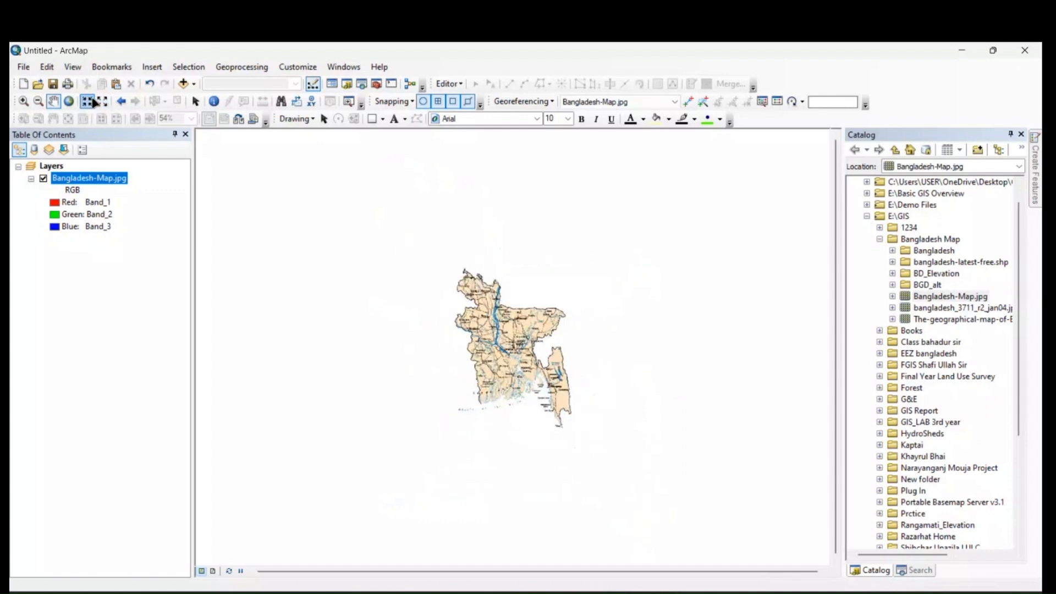
left_click(94, 101)
left_click(93, 101)
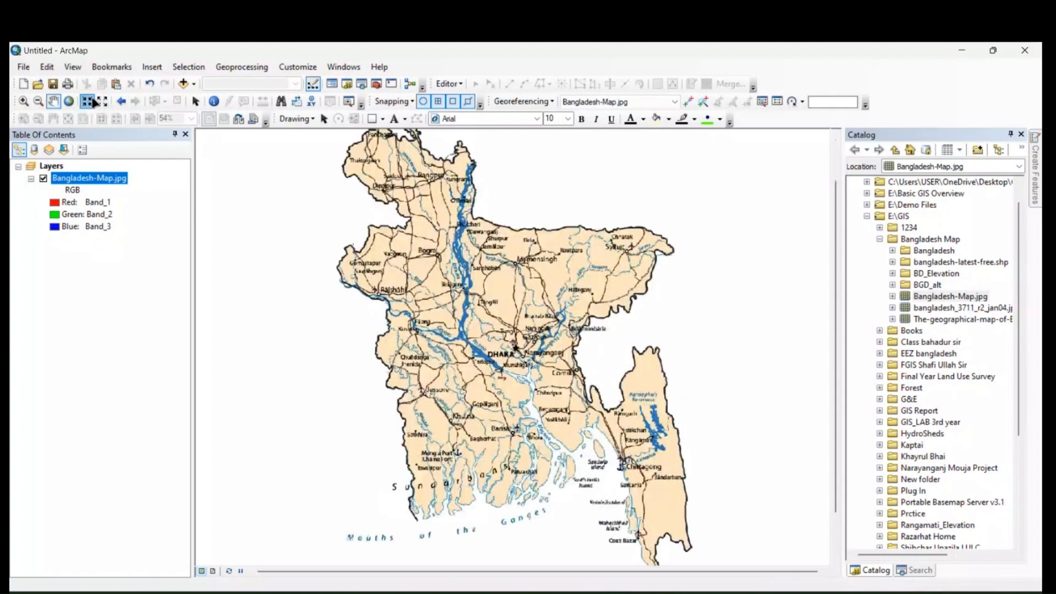
left_click(94, 102)
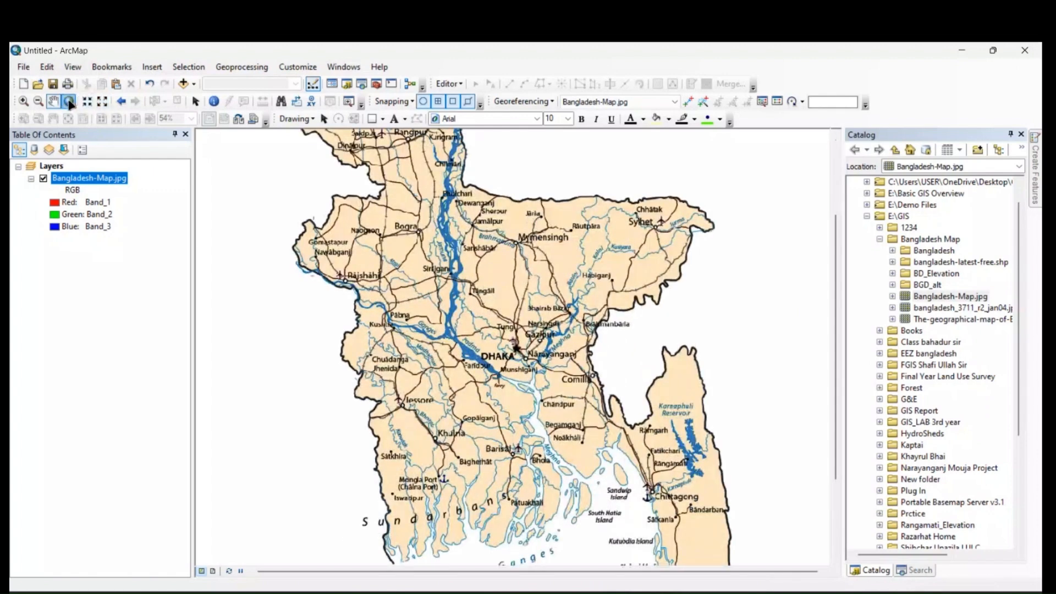
left_click(101, 102)
Step: Add the BGD_adm3.shp shapefile from the Bangladesh folder to the map
left_click(197, 102)
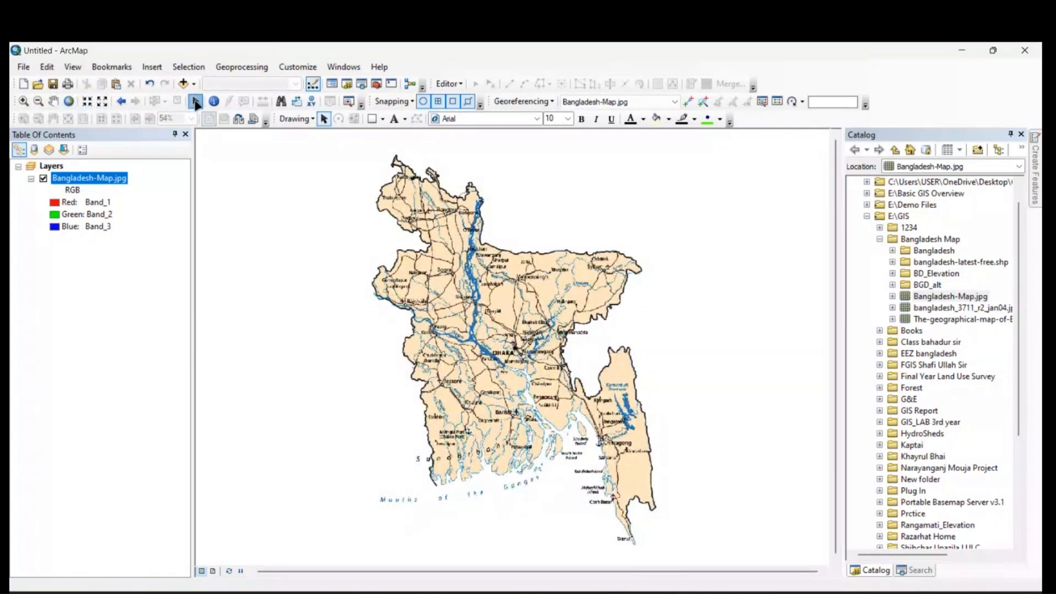
left_click(892, 250)
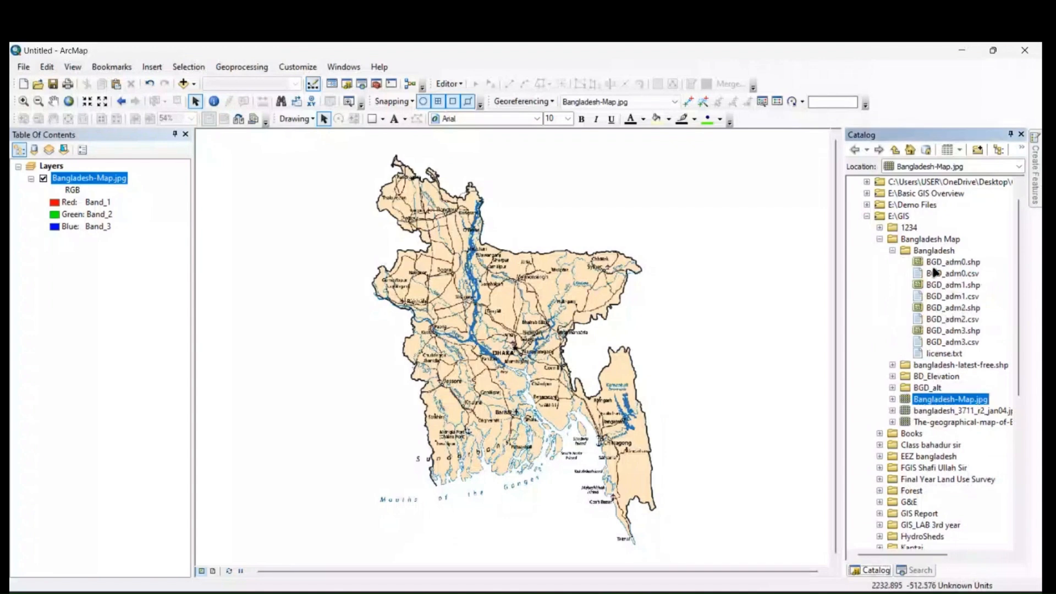
left_click_drag(953, 330, 385, 352)
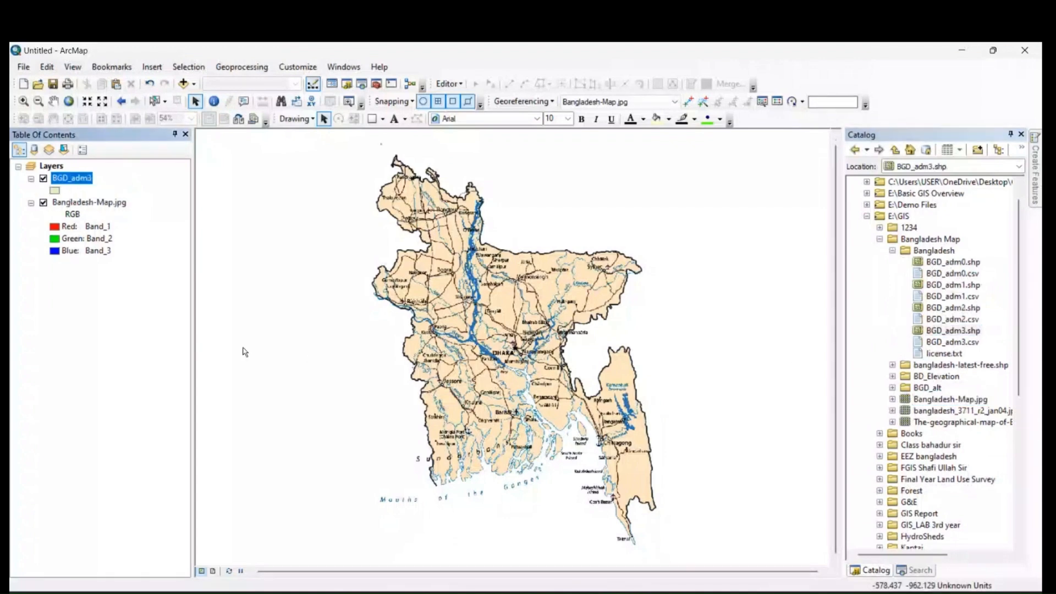
Step: Remove the Bangladesh-Map.jpg layer and zoom the map to the BGD_adm3 layer
right_click(60, 203)
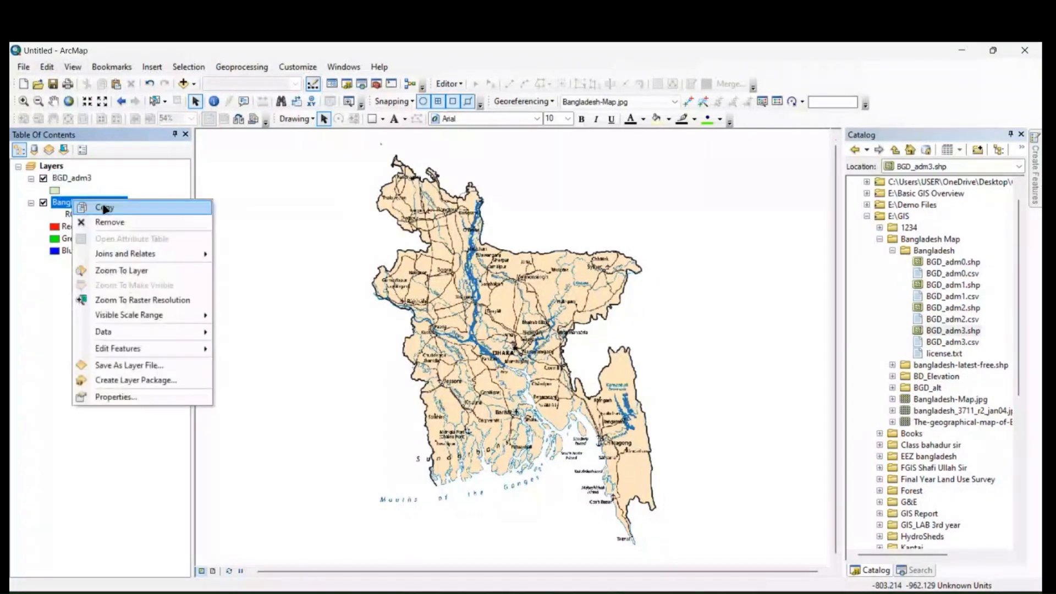
left_click(109, 222)
left_click(68, 180)
right_click(67, 179)
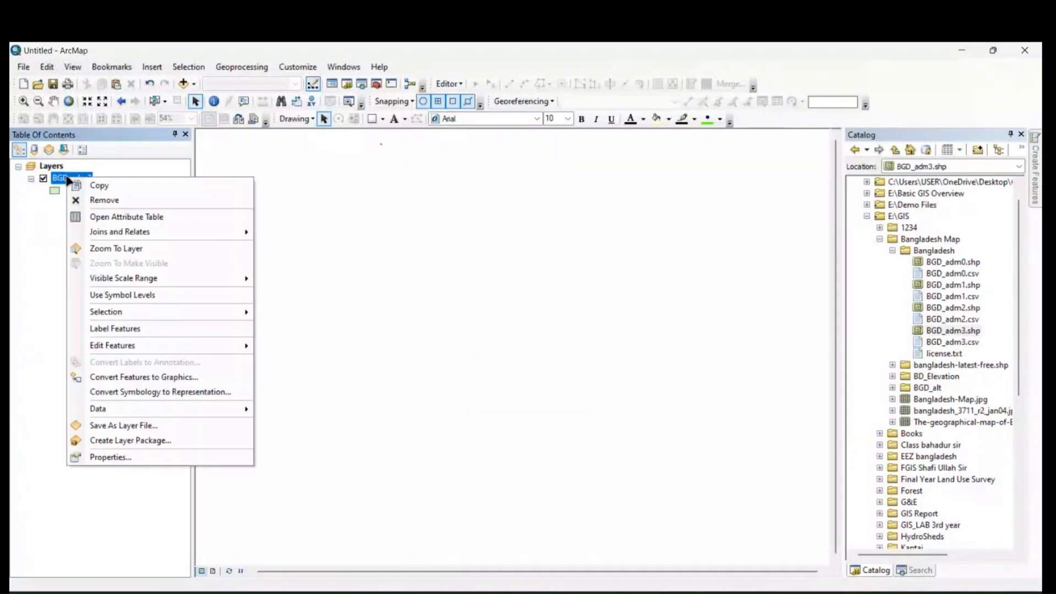
left_click(125, 247)
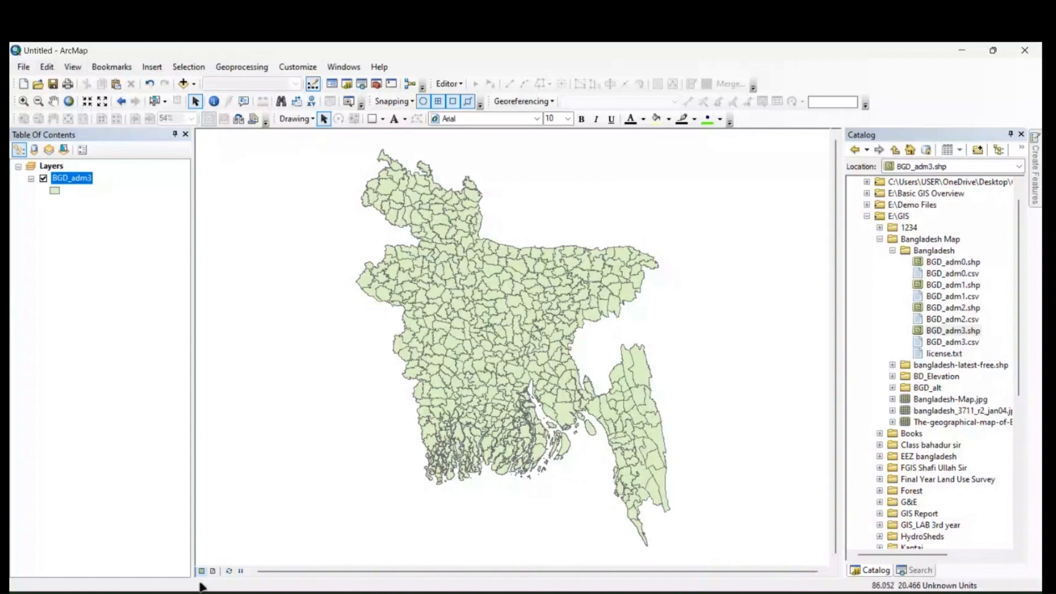
Step: View the BGD_adm3 map in layout view and return to data view
left_click(213, 571)
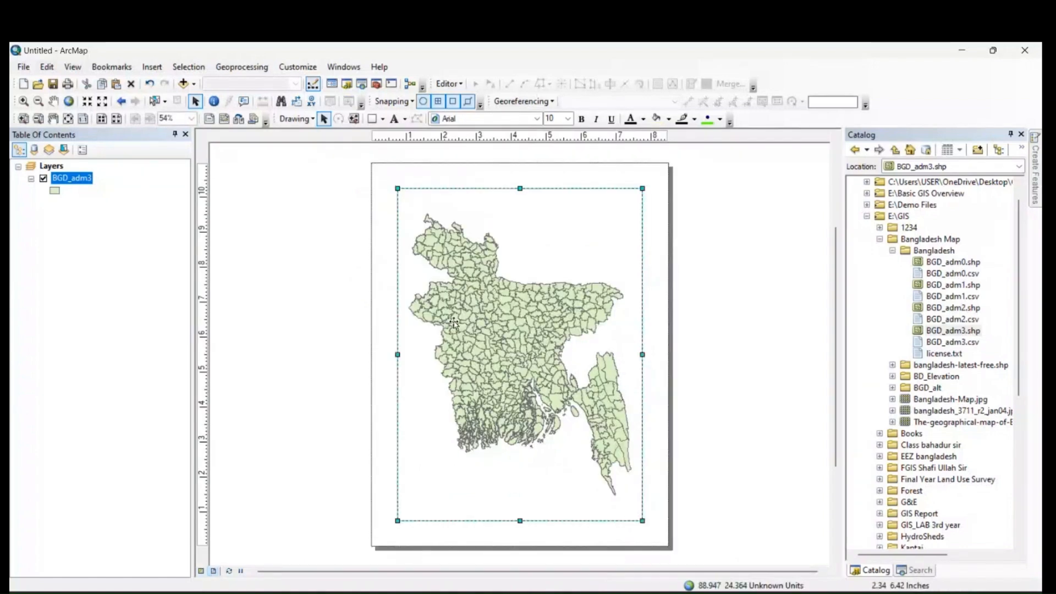
scroll(435, 336, "up", 3)
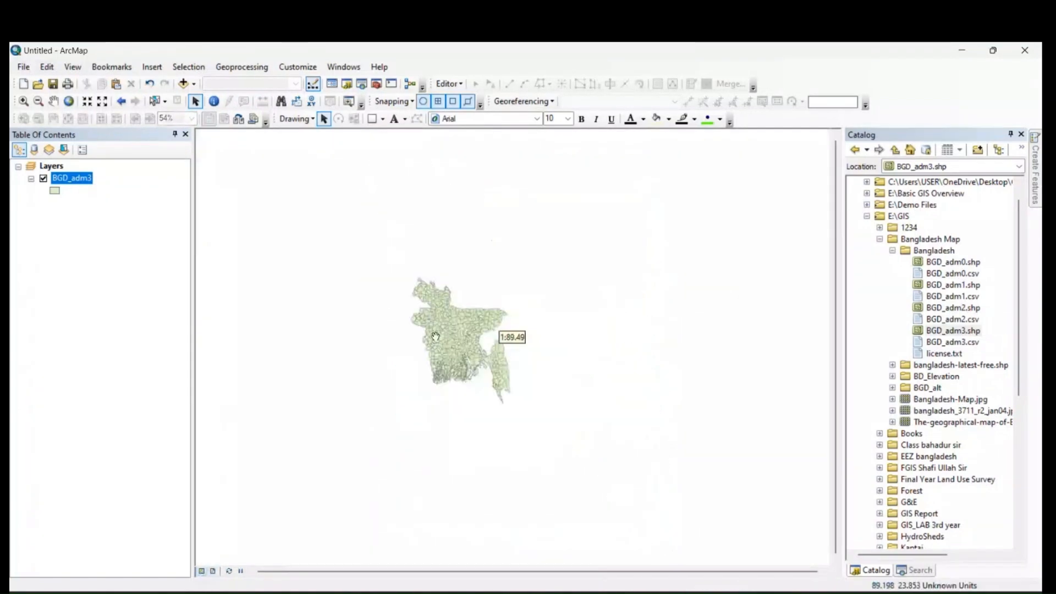
scroll(435, 336, "down", 3)
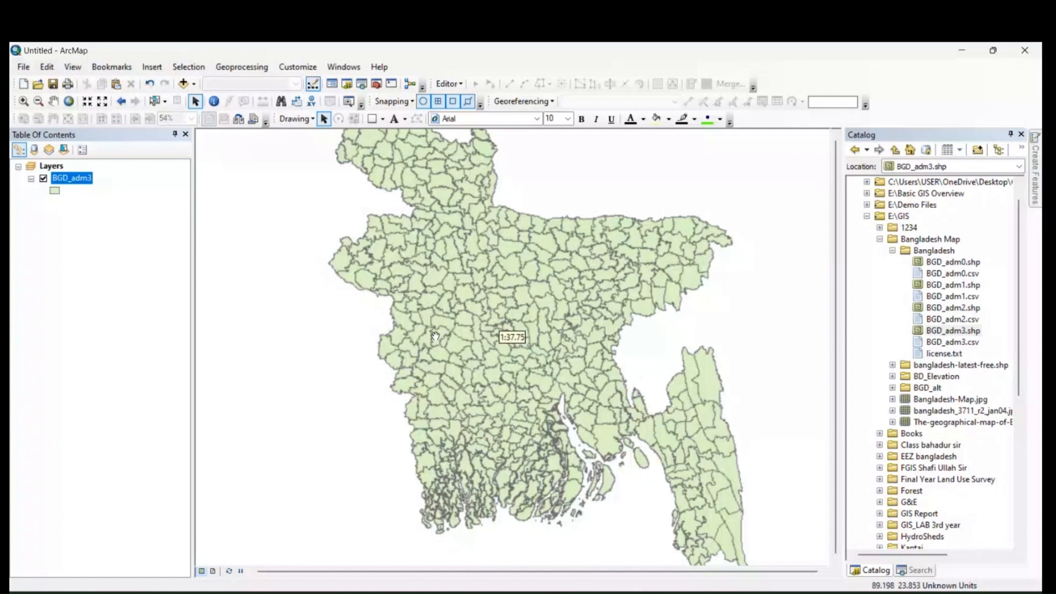
Step: Select individual polygons of the BGD_adm3 layer one at a time with the Select Features tool
left_click(349, 101)
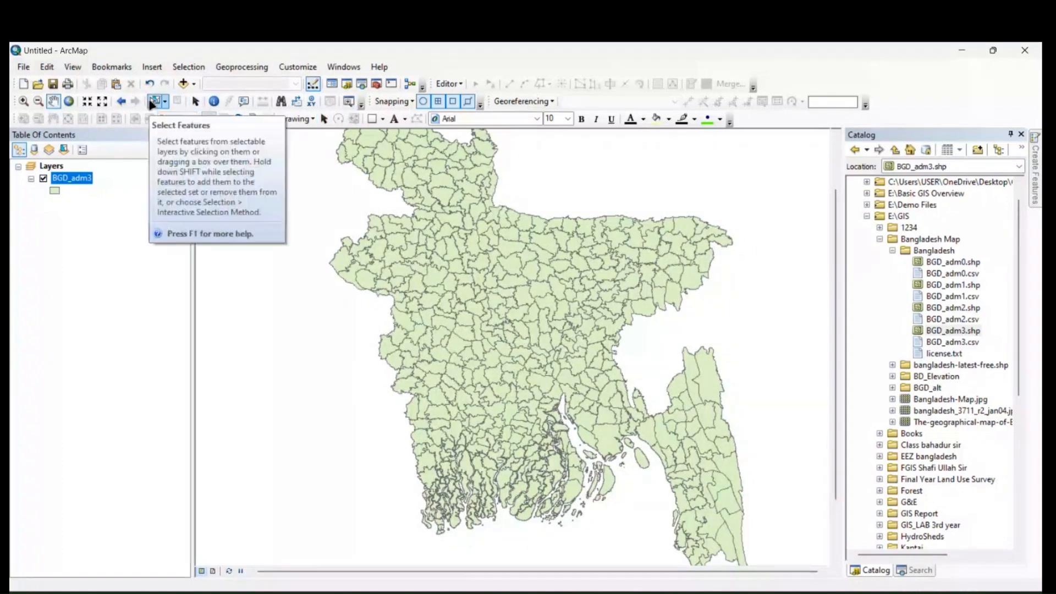
left_click(159, 103)
scroll(447, 269, "down", 5)
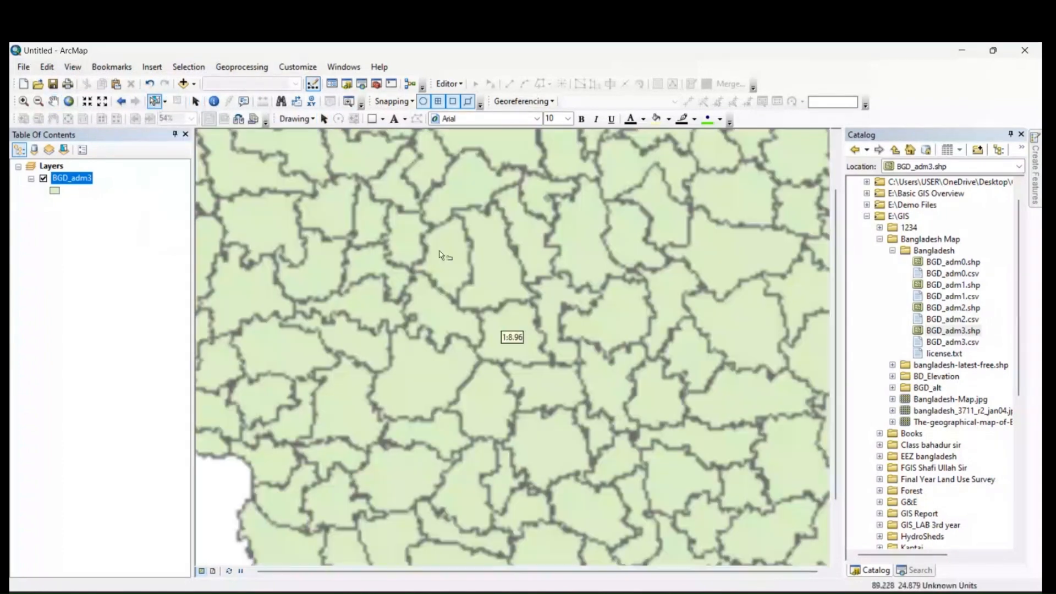
left_click(445, 267)
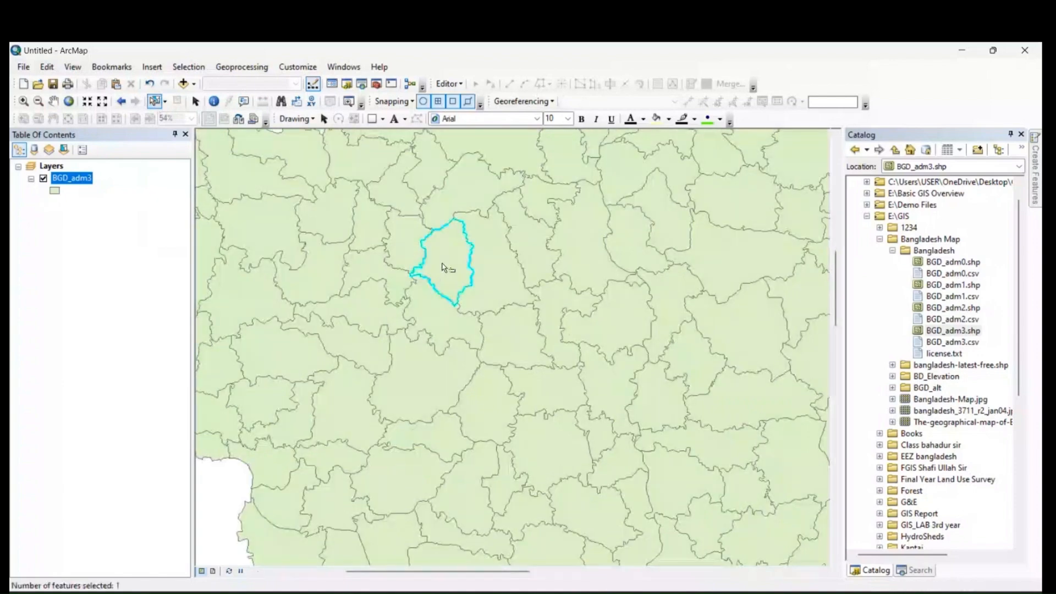
left_click(502, 266)
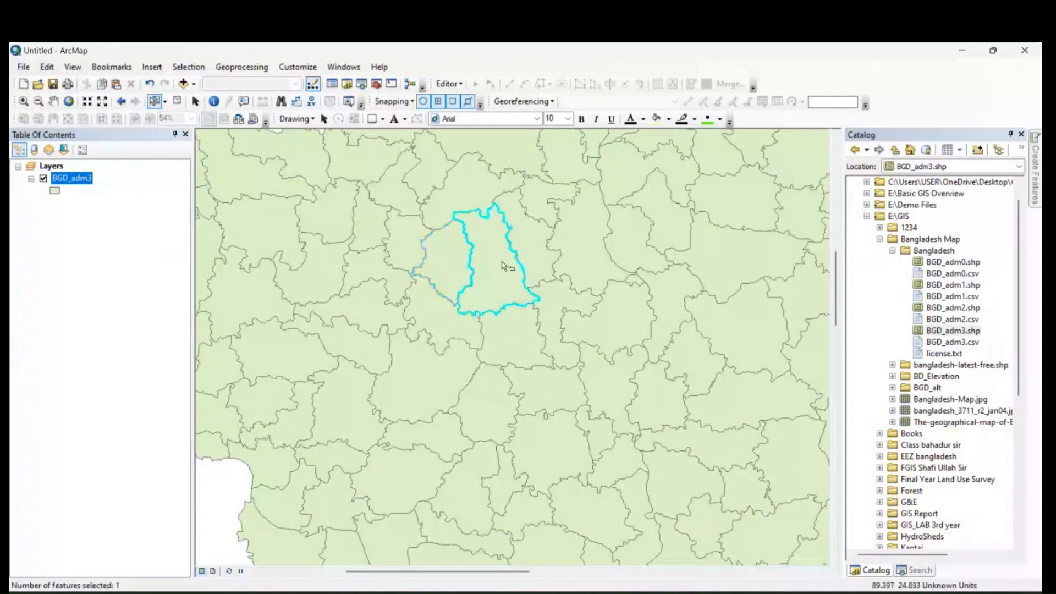
left_click(476, 209)
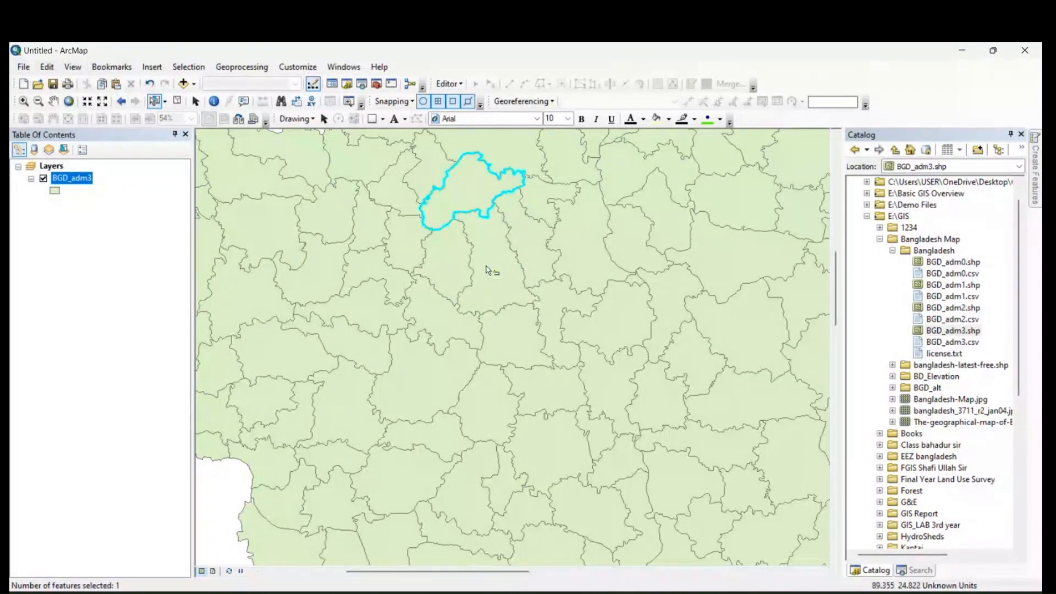
Step: Add several neighbouring and scattered BGD_adm3 polygons to the selection, and replace it with a single polygon
left_click(490, 272, "shift")
left_click(431, 254, "shift")
left_click(410, 242, "shift")
left_click(420, 199, "shift")
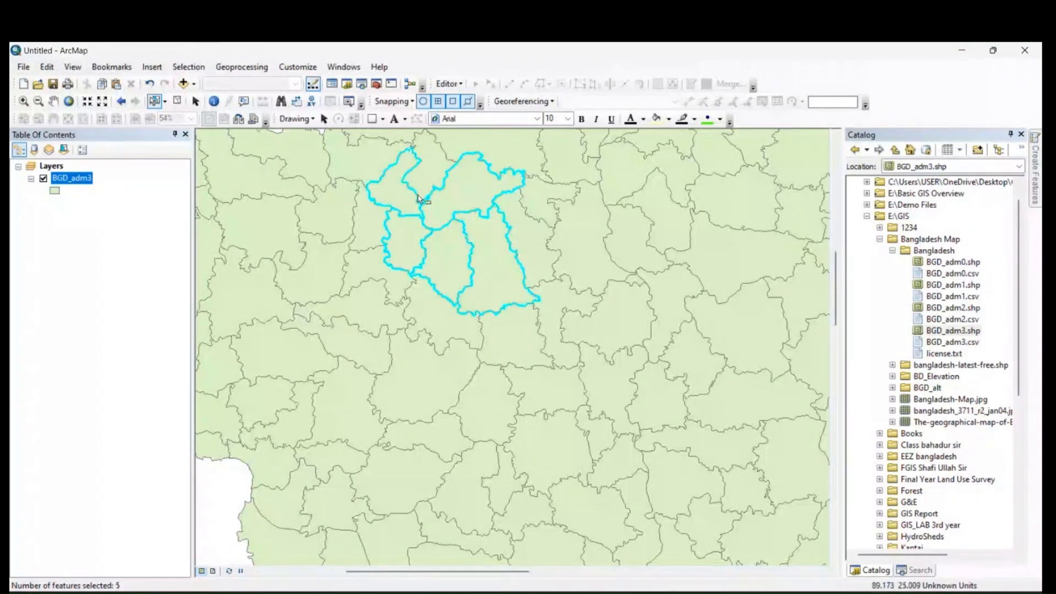
left_click(432, 165, "shift")
left_click(498, 154, "shift")
left_click(654, 390, "shift")
left_click(607, 390, "shift")
left_click(550, 440, "shift")
left_click(352, 402, "shift")
left_click(406, 393, "shift")
left_click(355, 281)
left_click(358, 349)
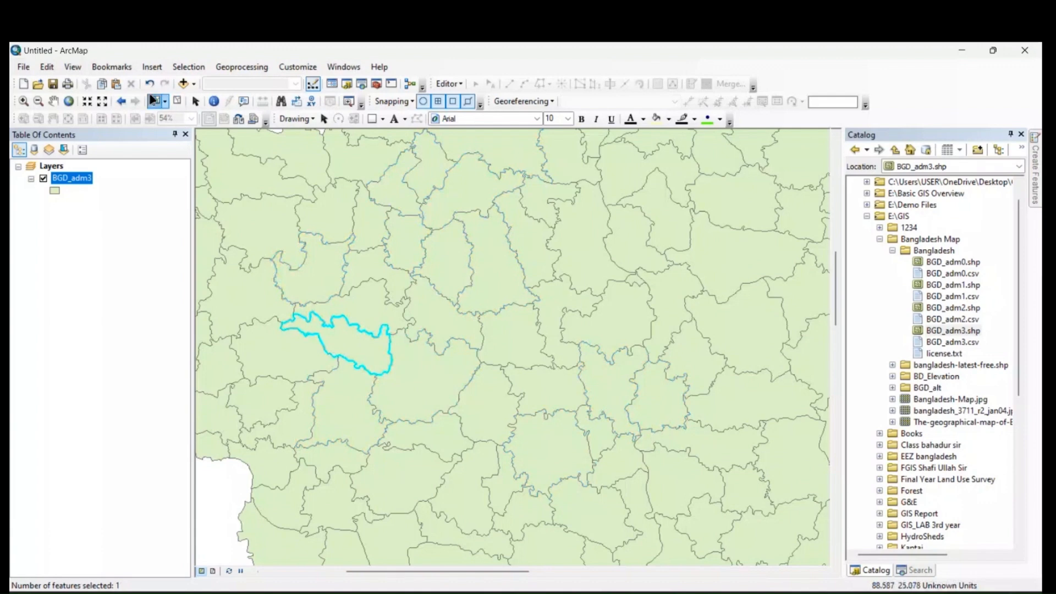
Step: Clear the selected features and bring the whole BGD_adm3 map back into view
left_click(180, 103)
scroll(605, 474, "up", 3)
scroll(603, 474, "down", 5)
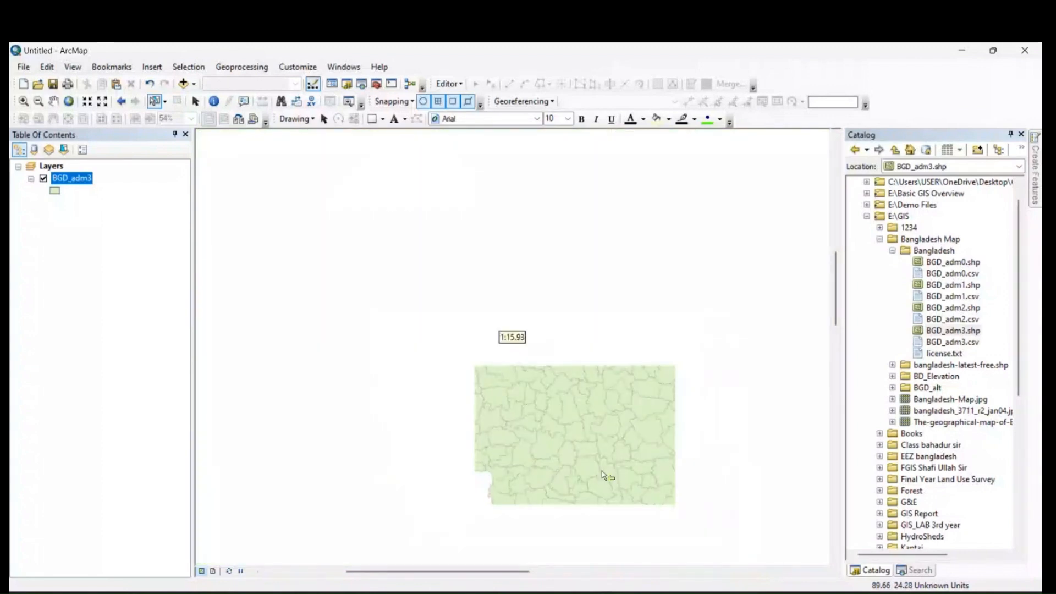
scroll(535, 382, "down", 5)
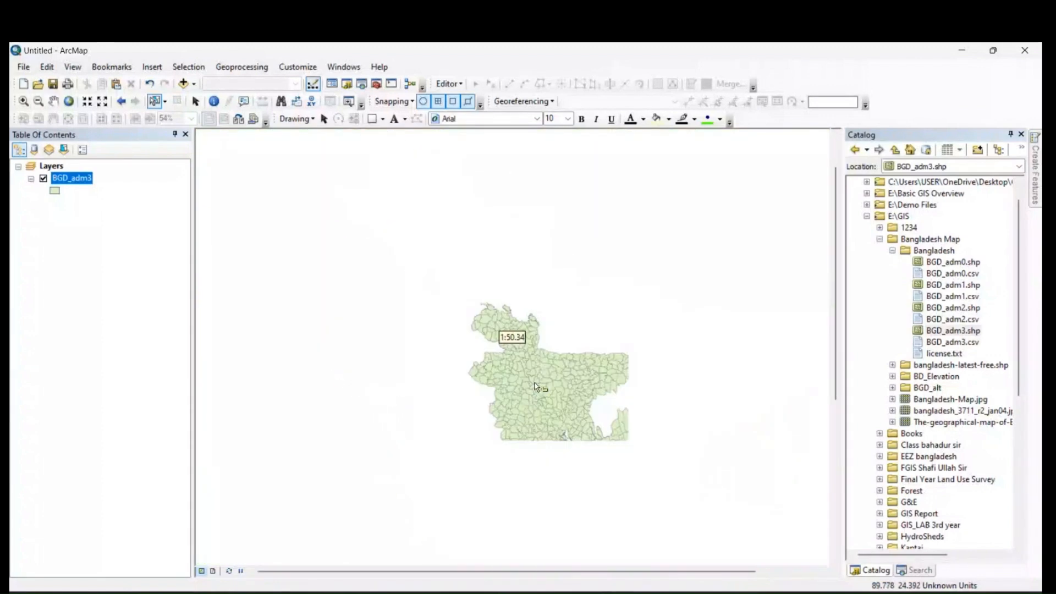
left_click_drag(528, 380, 505, 325)
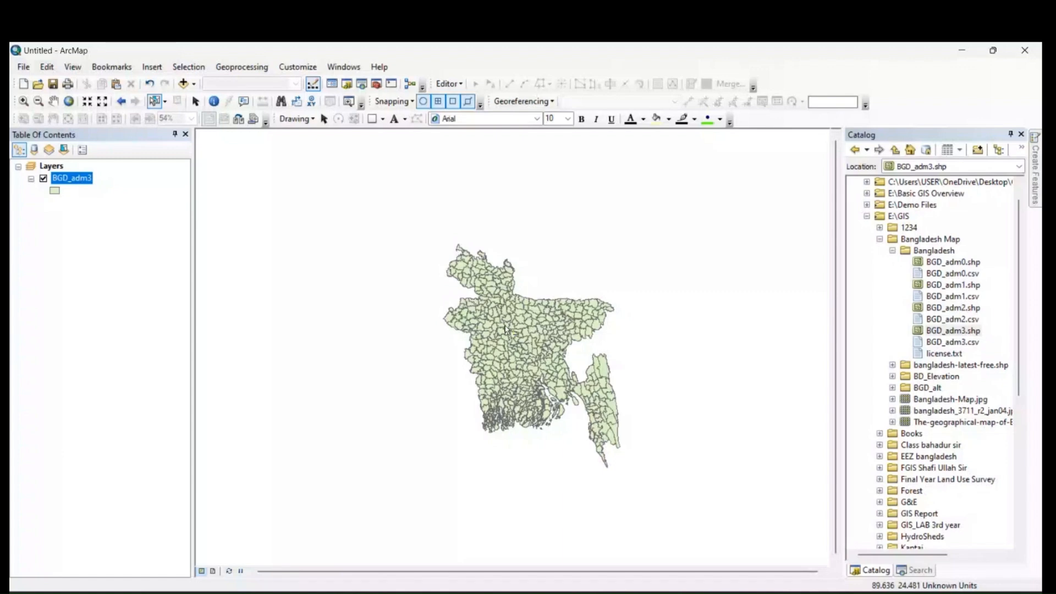
scroll(506, 329, "up", 2)
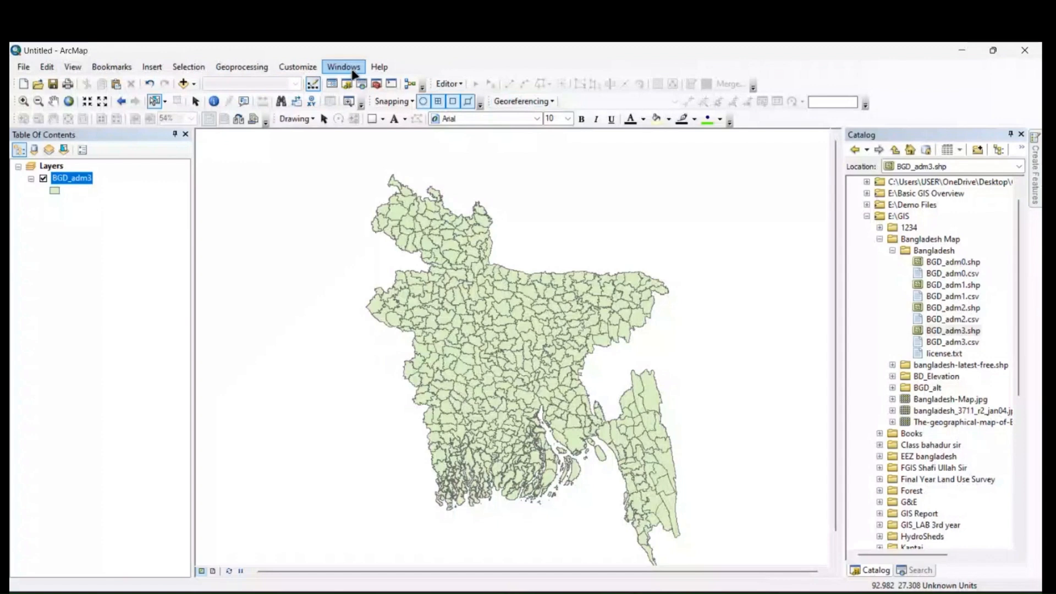
Step: Review the full list of available toolbars down to its end
left_click(306, 67)
left_click(310, 68)
left_click(310, 68)
mouse_move(352, 82)
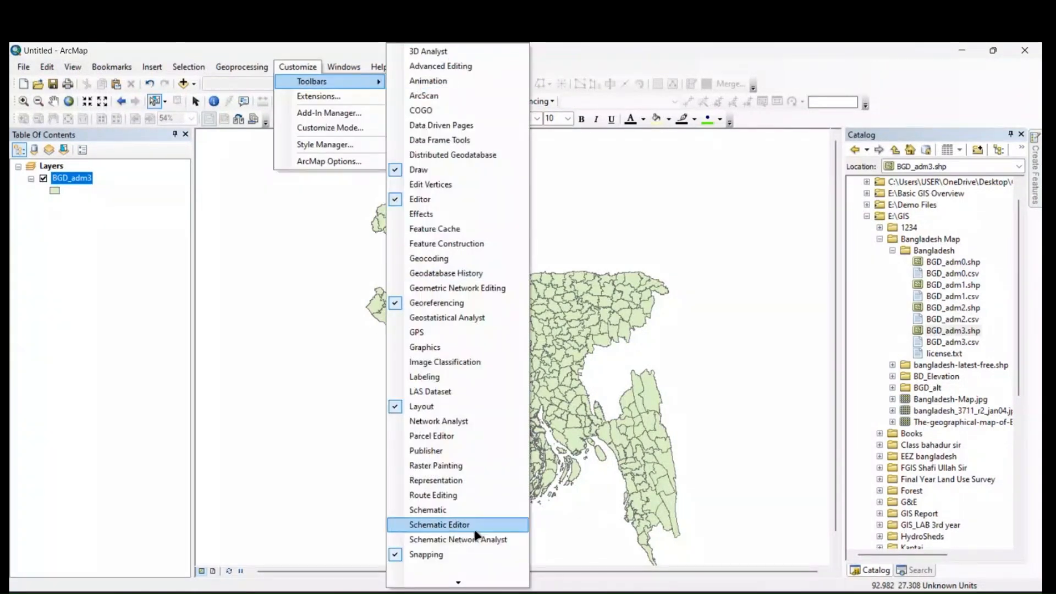
mouse_move(463, 582)
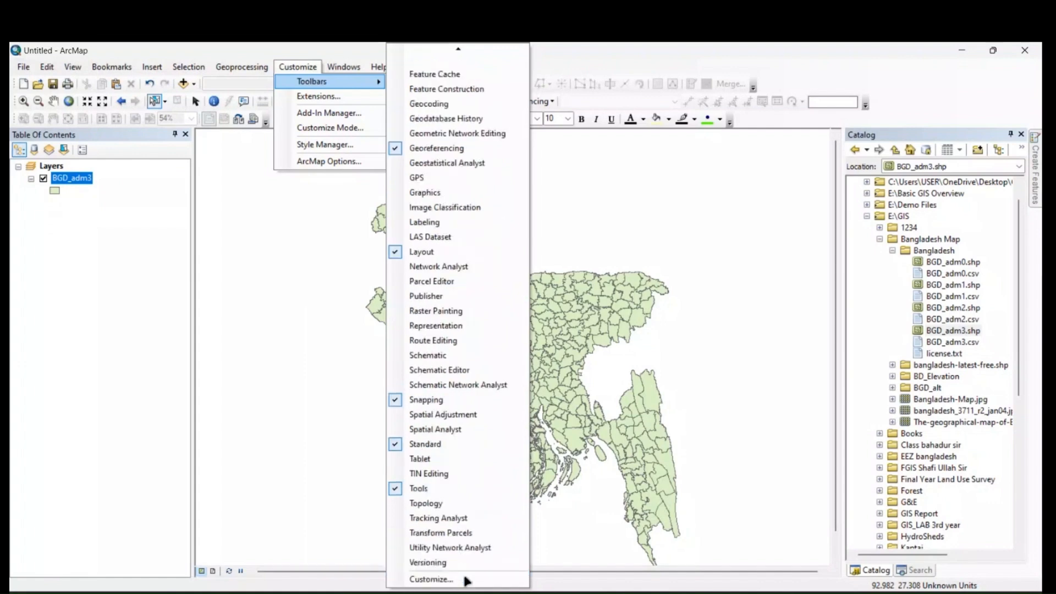
left_click(464, 429)
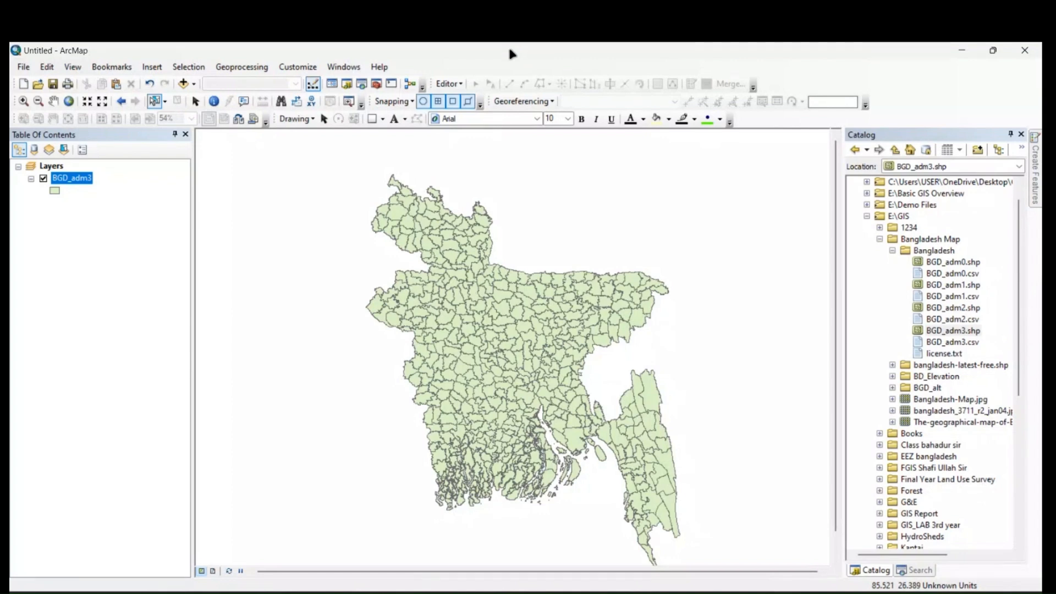
Step: Add the BGD_adm1.shp and BGD_adm0.shp shapefiles from the Bangladesh folder under E:\GIS to the map
left_click(855, 149)
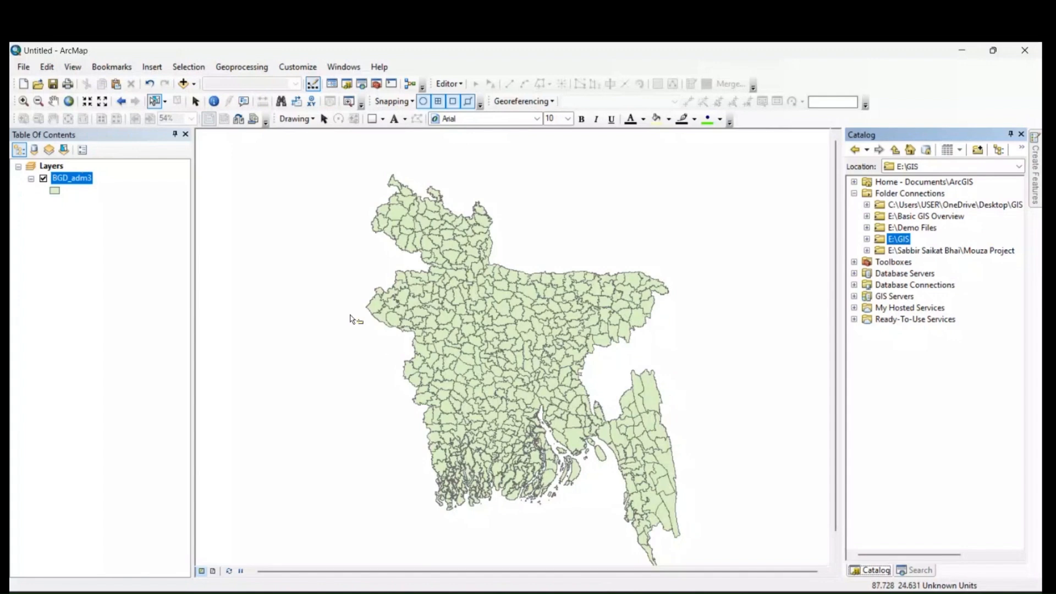
left_click(195, 101)
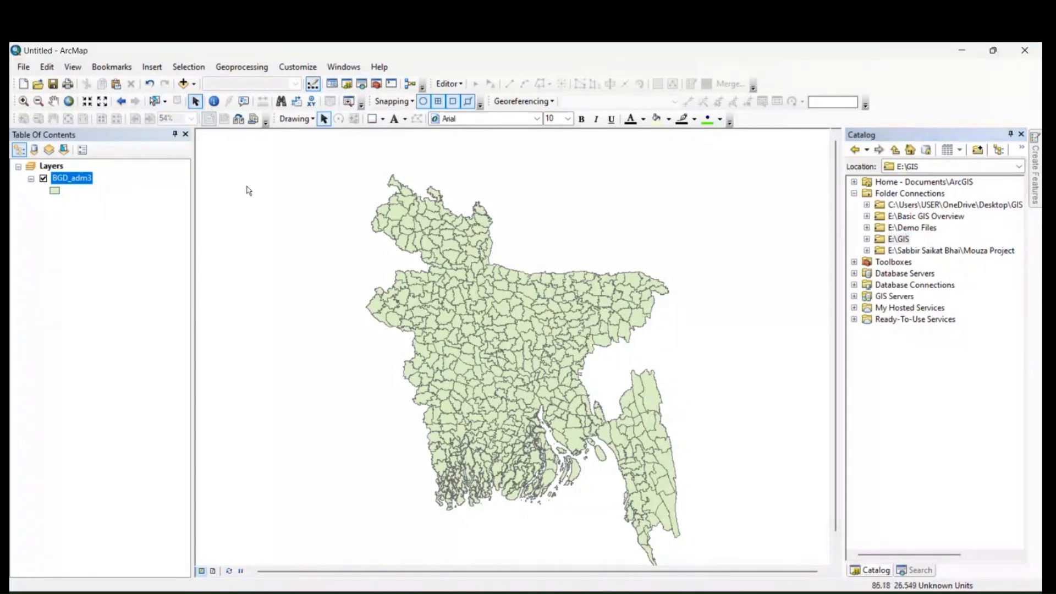
left_click(53, 102)
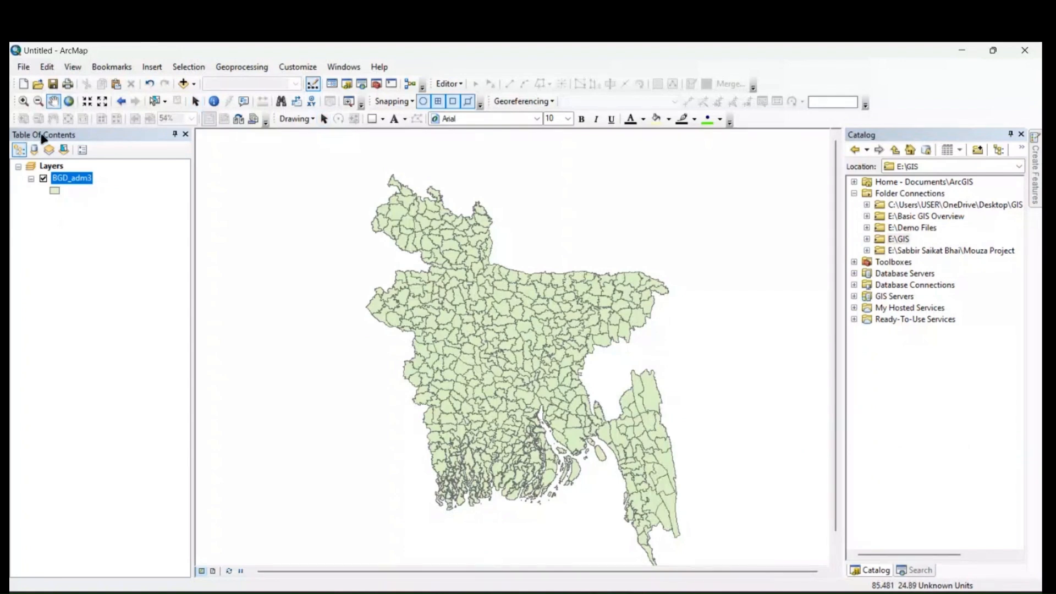
left_click(935, 142)
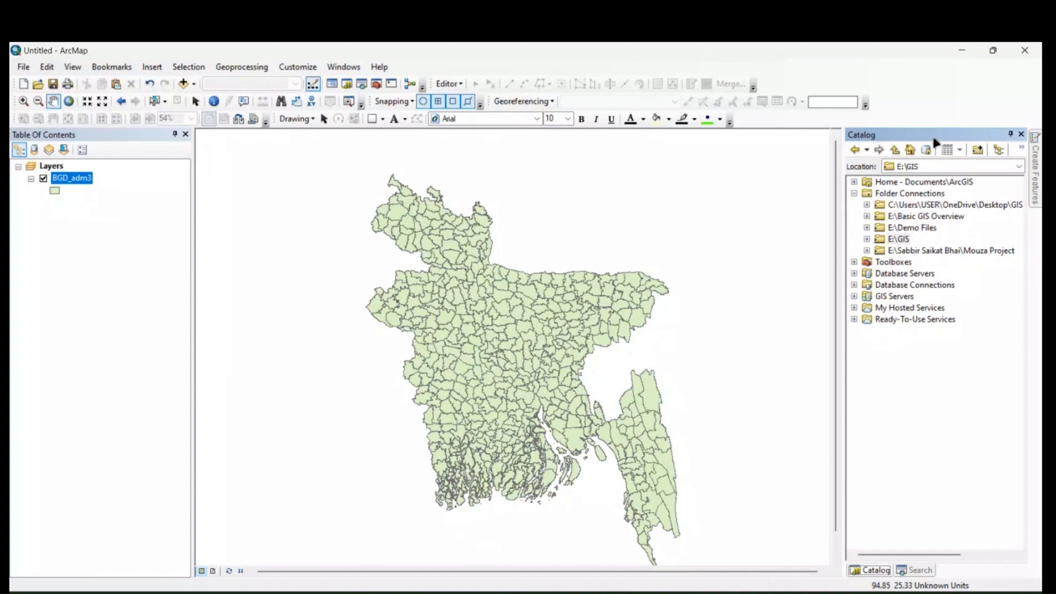
left_click(867, 239)
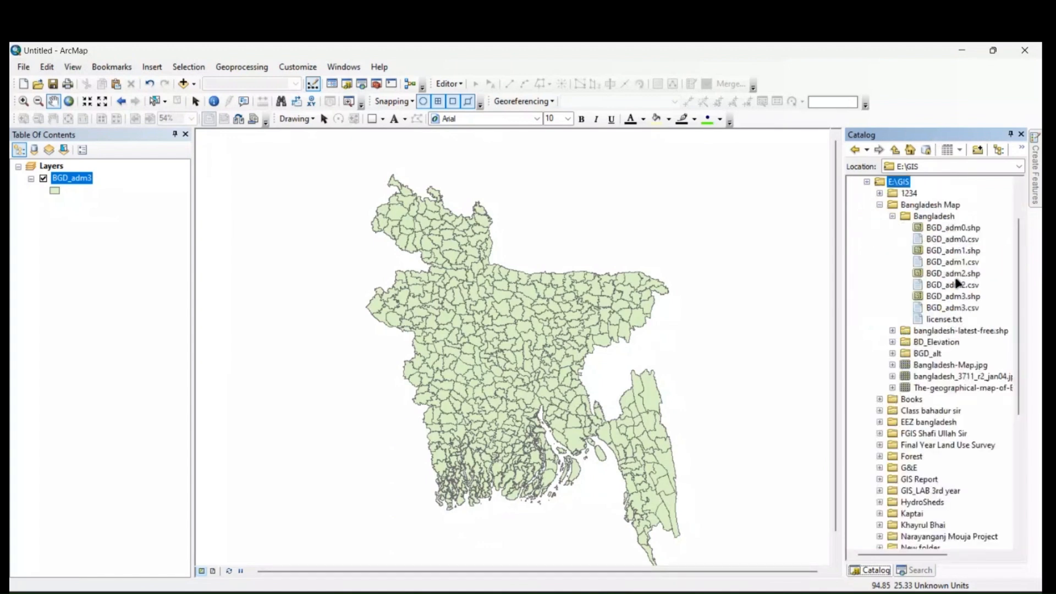
left_click(941, 297)
left_click_drag(942, 299, 909, 299)
left_click_drag(952, 251, 602, 310)
left_click_drag(952, 227, 132, 208)
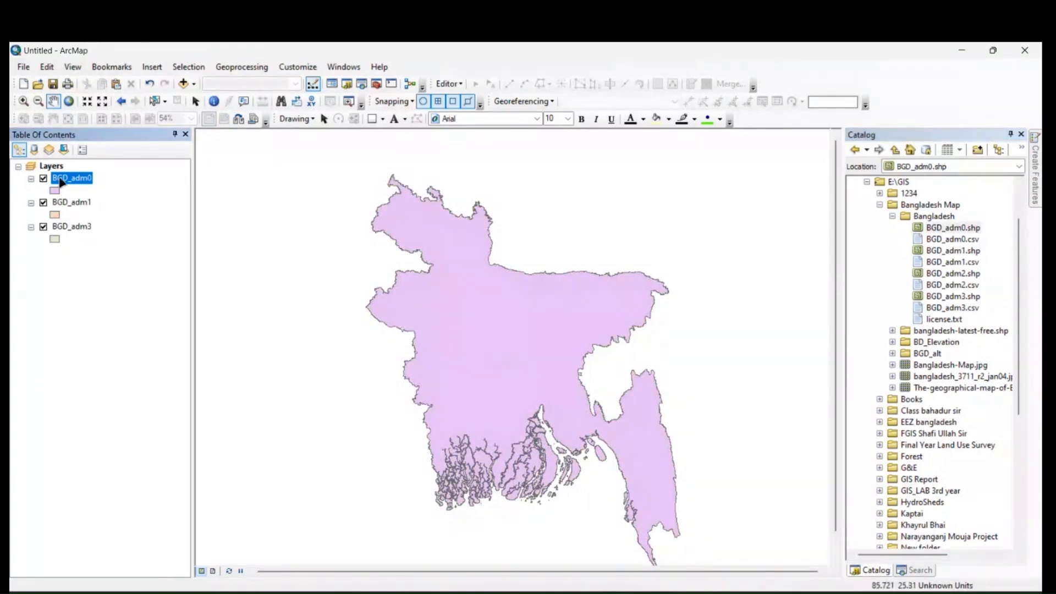
Step: Reorder the layers with BGD_adm3 above BGD_adm1 and BGD_adm0 lowest, and collapse the Bangladesh folder in the Catalog
mouse_move(61, 182)
left_mouse_down()
mouse_move(65, 207)
mouse_move(76, 178)
left_mouse_up()
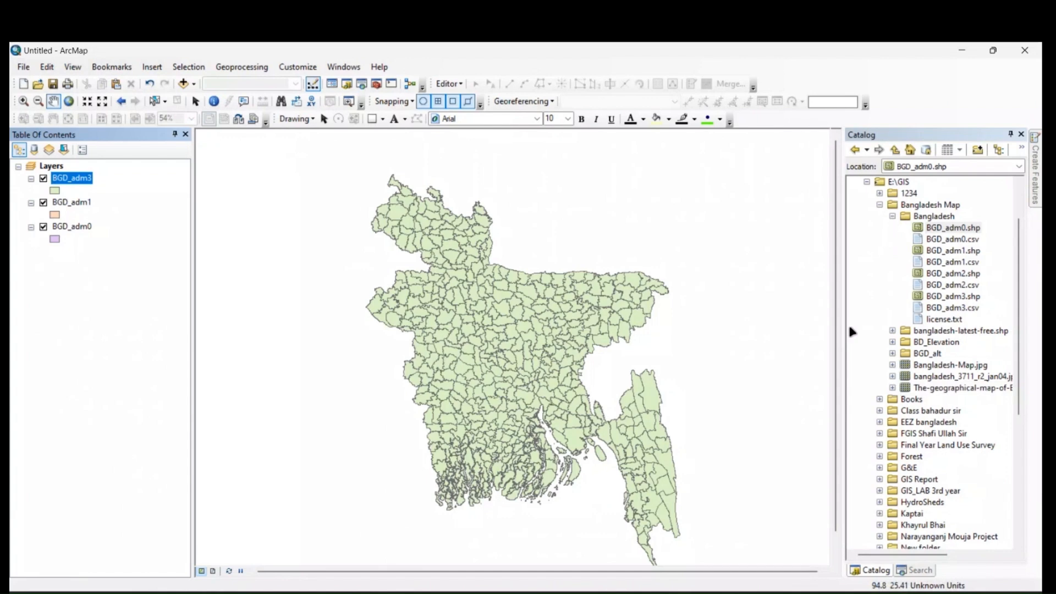
scroll(847, 322, "down", 1)
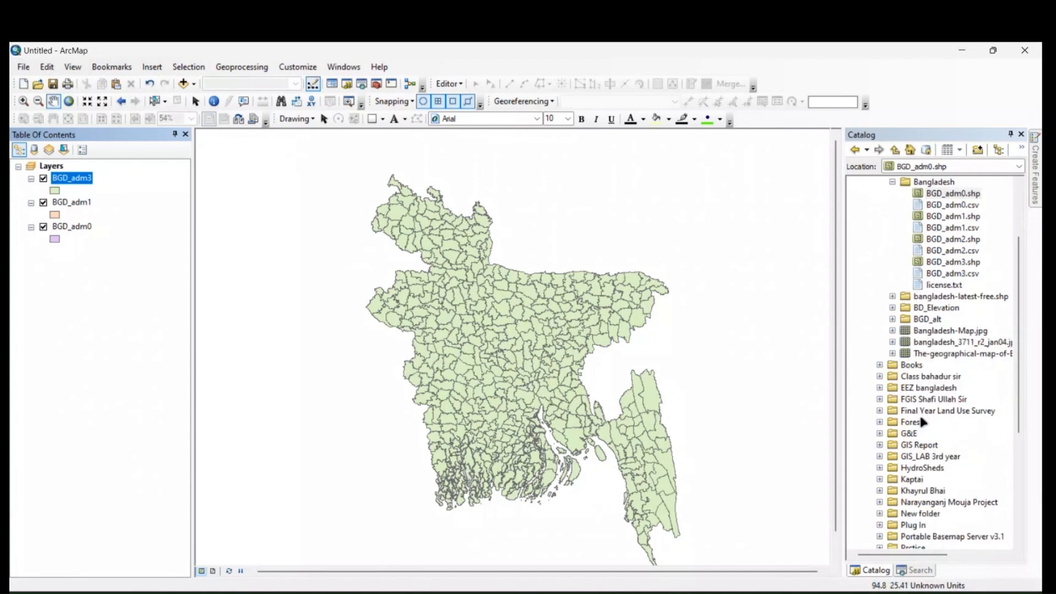
left_click(892, 184)
scroll(895, 190, "up", 3)
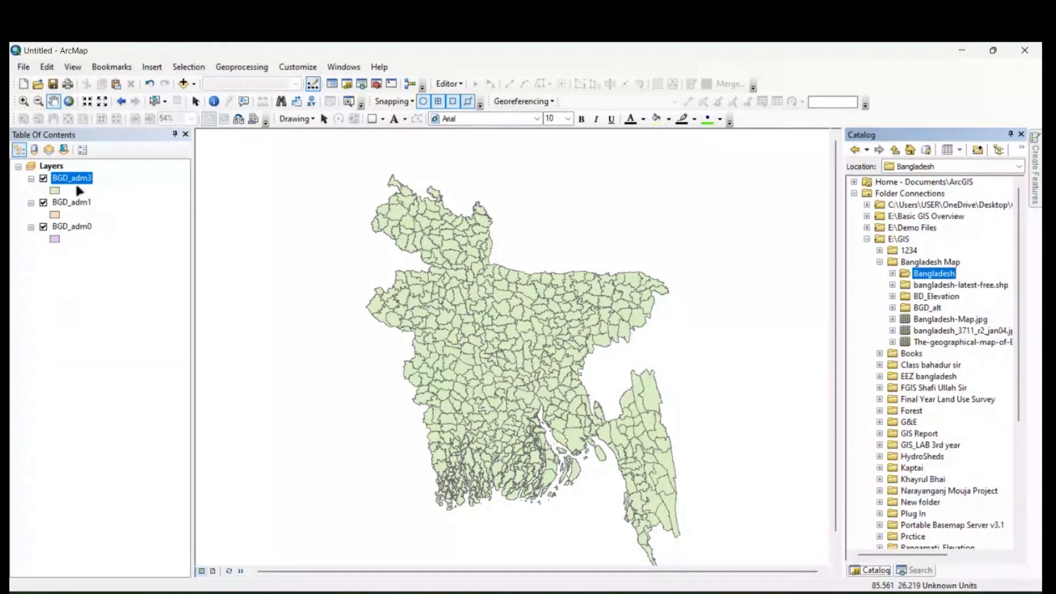
Step: Hide the BGD_adm3 and BGD_adm0 layers and inspect the division boundaries of BGD_adm1
left_click(43, 178)
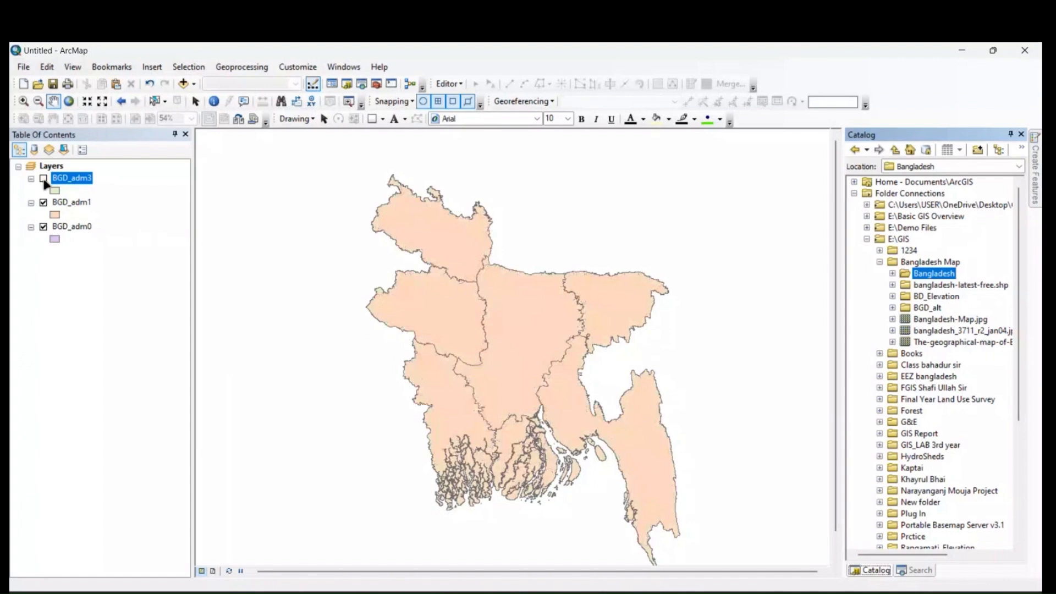
left_click(43, 227)
scroll(486, 243, "up", 2)
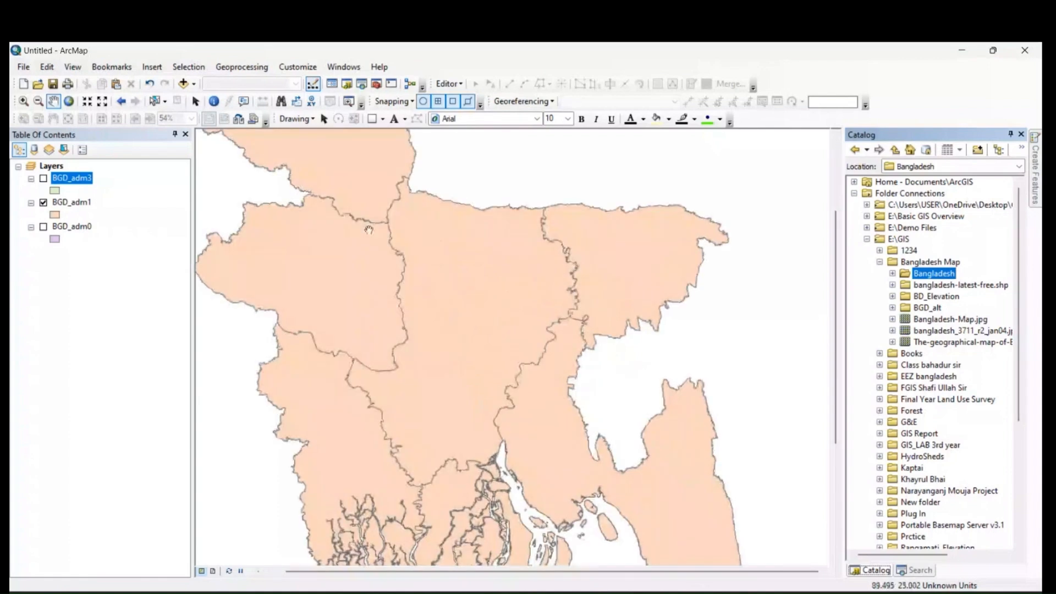
scroll(423, 289, "up", 3)
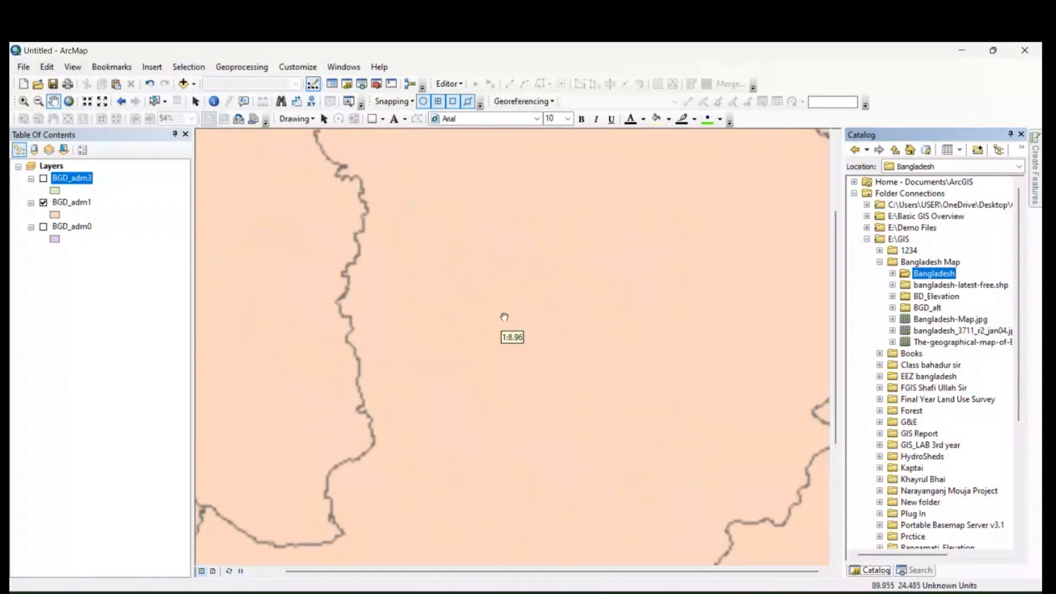
scroll(502, 313, "down", 3)
scroll(632, 333, "up", 3)
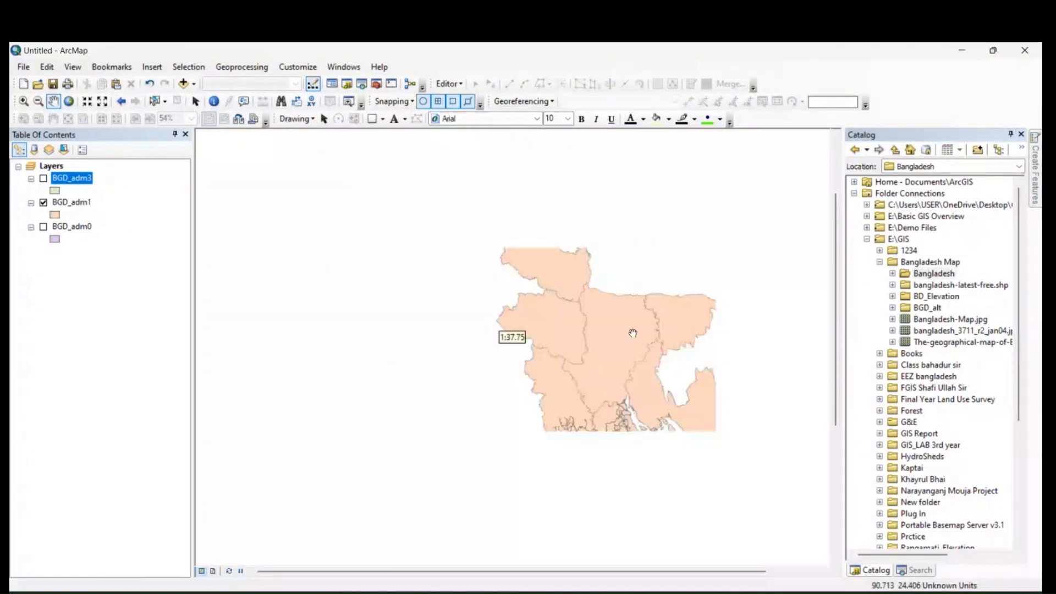
left_click_drag(632, 333, 469, 290)
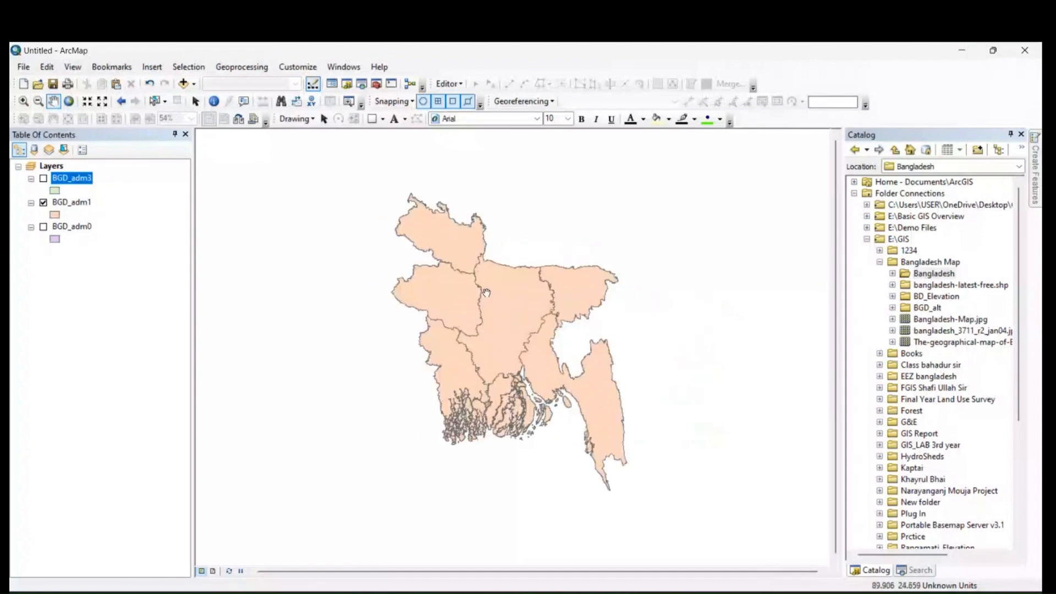
scroll(486, 292, "down", 2)
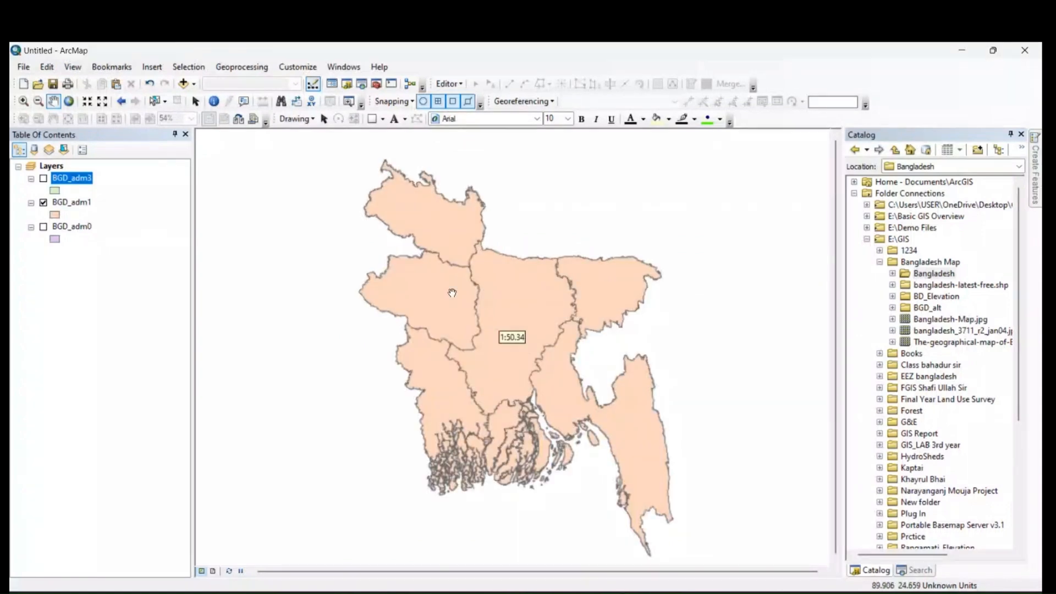
Step: Turn on feature labels for the BGD_adm1 layer using NAME_1 as the label field
right_click(71, 203)
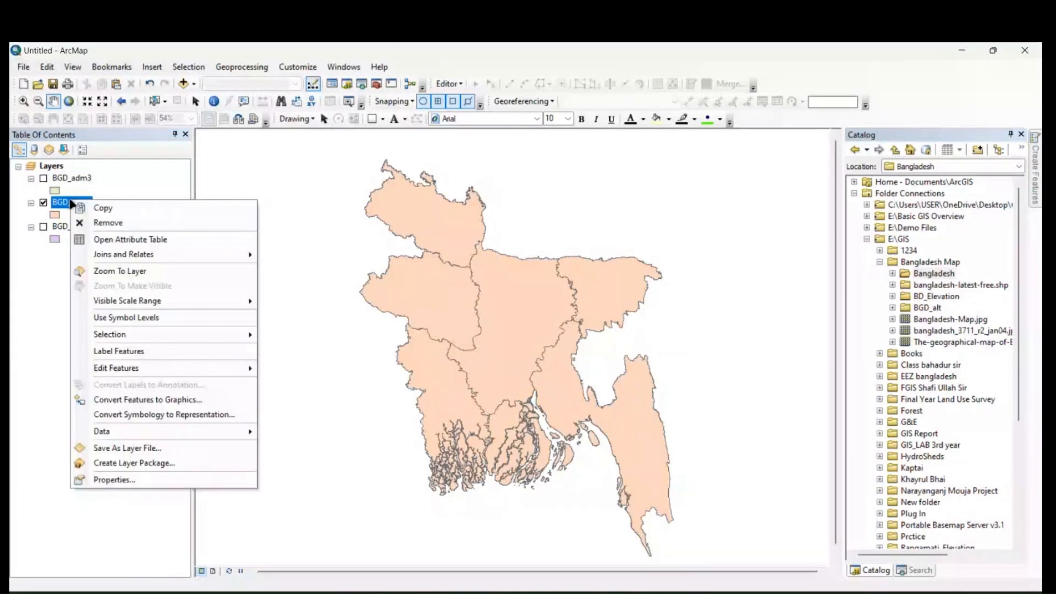
left_click(148, 476)
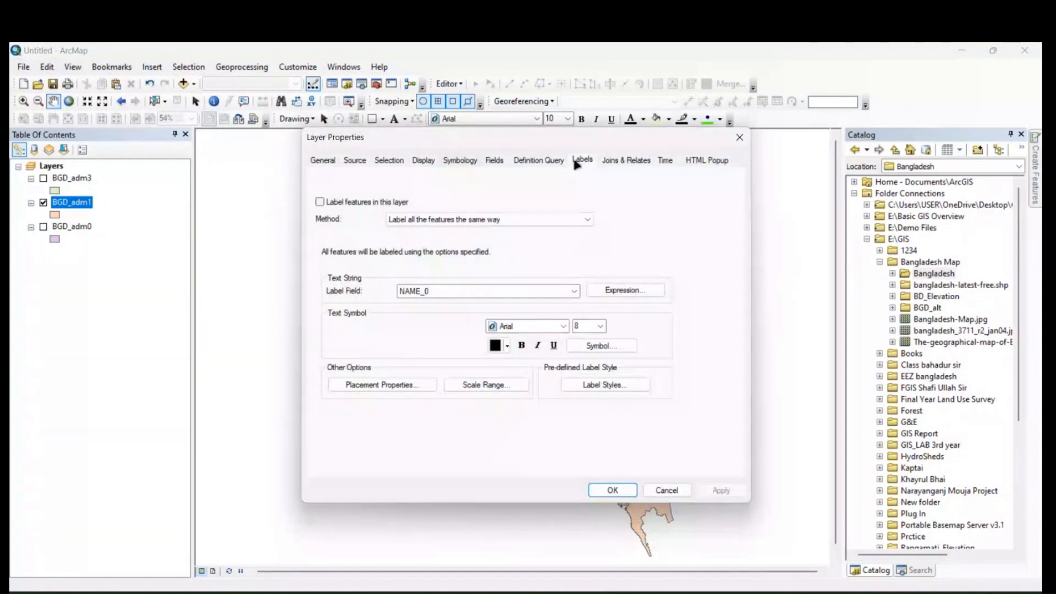
left_click(351, 203)
left_click(573, 290)
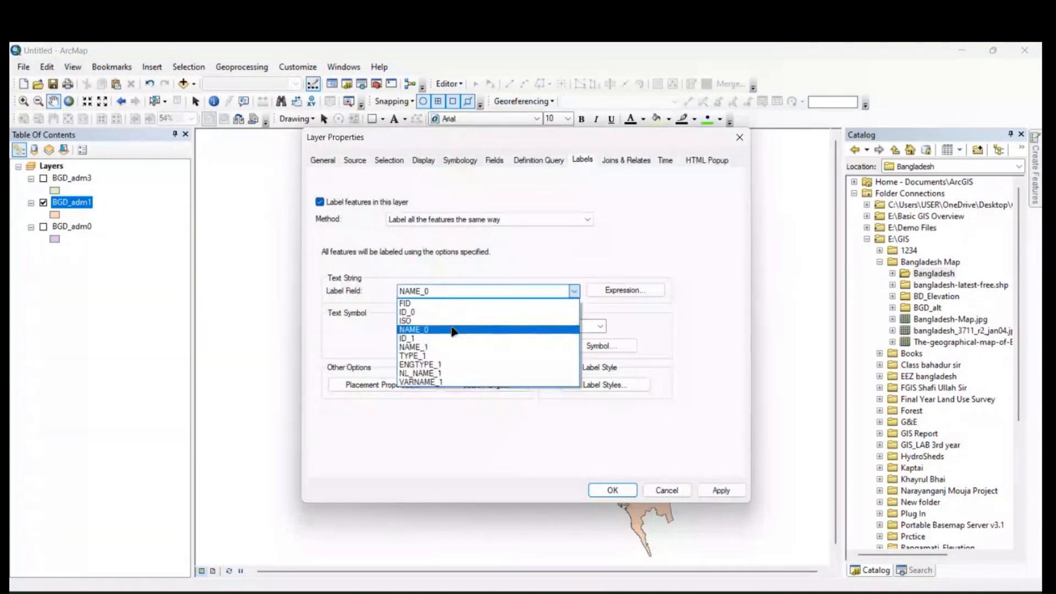
left_click(440, 346)
left_click(611, 490)
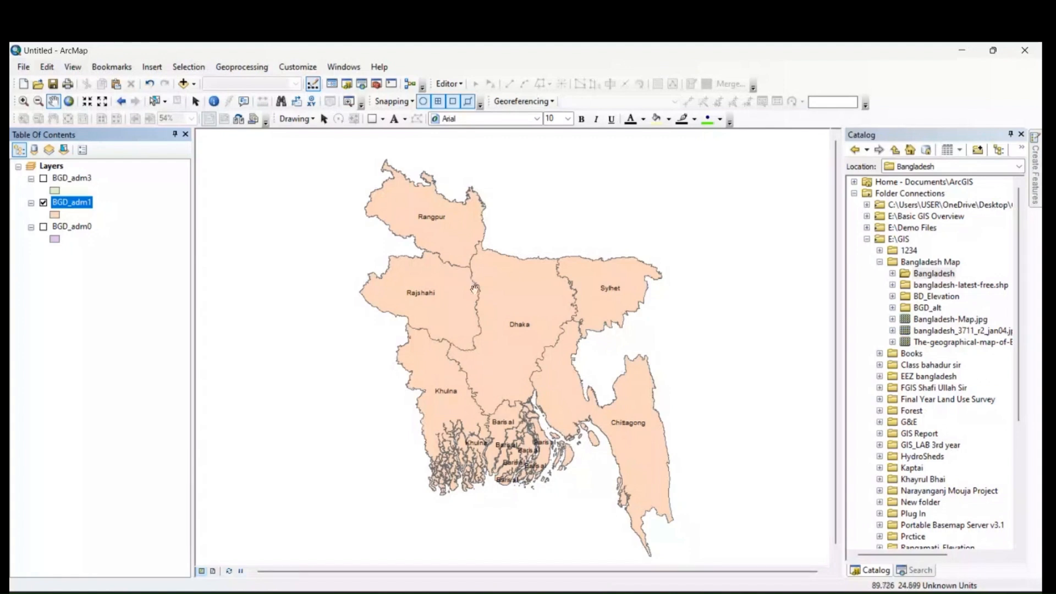
Step: Select the Dhaka division polygon on the BGD_adm1 map
left_click(155, 101)
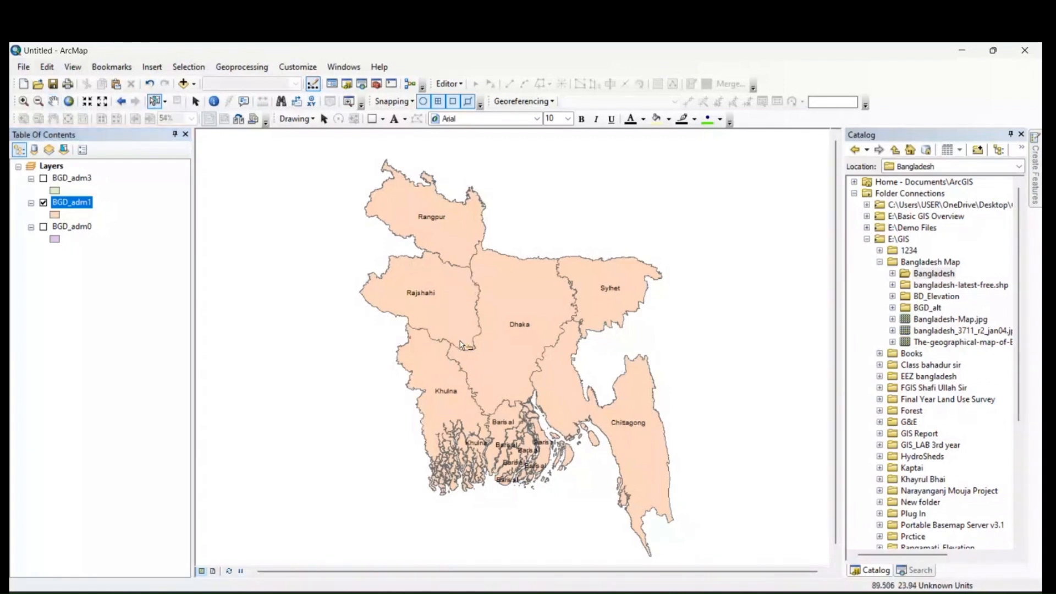
left_click(525, 309)
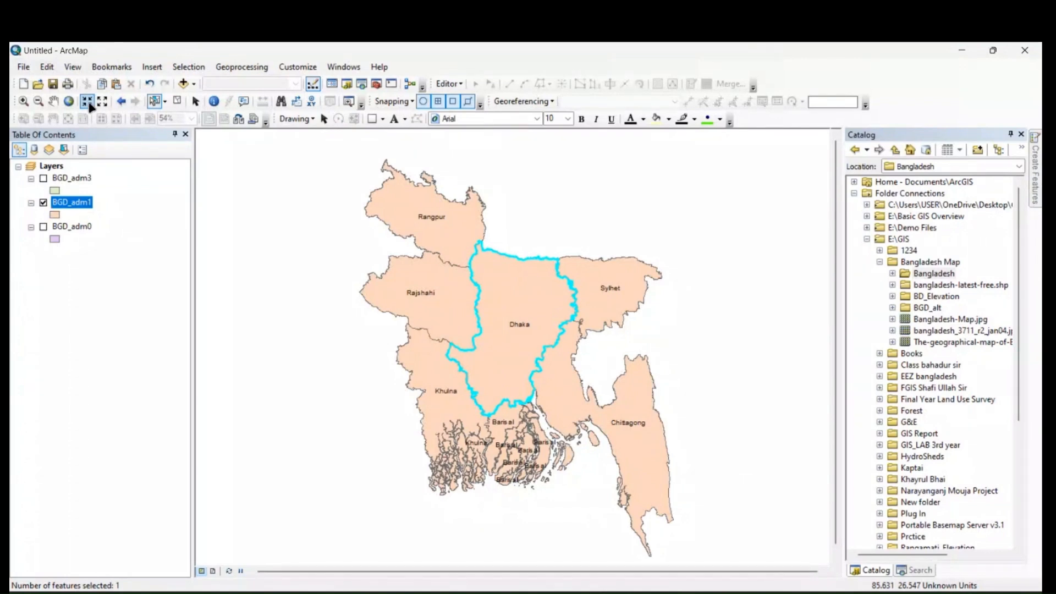
Step: Make the BGD_adm3, BGD_adm1 and BGD_adm0 layers all visible and turn off the feature labels of BGD_adm1
left_click(195, 102)
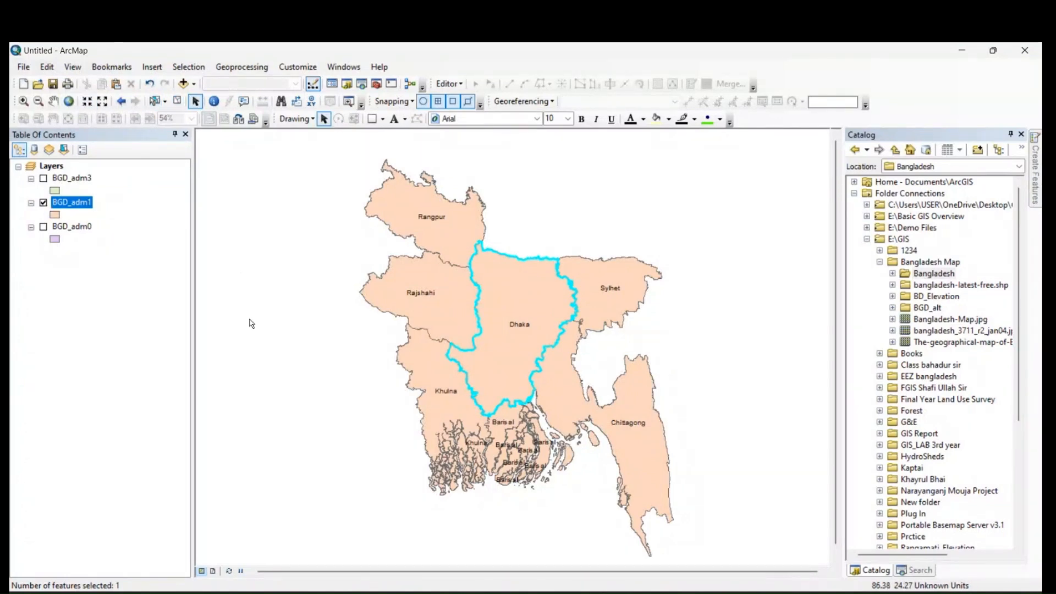
left_click(43, 203)
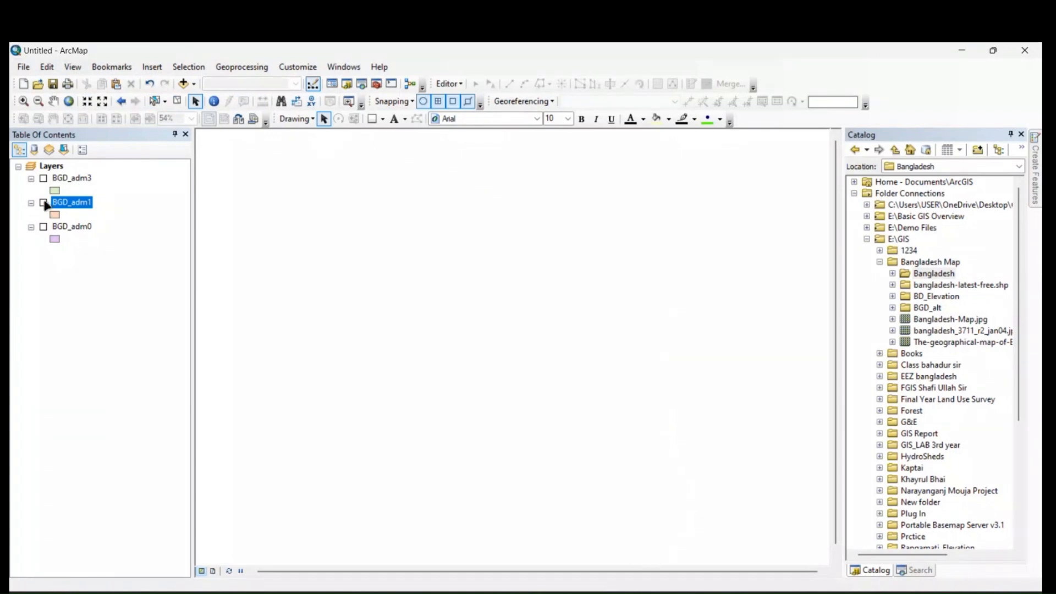
left_click(44, 203)
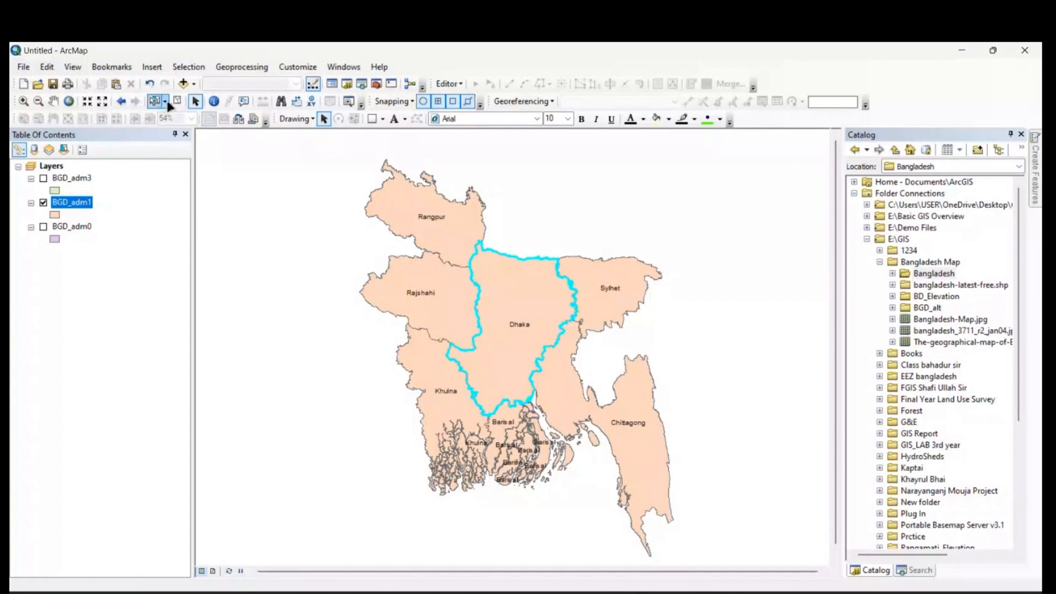
left_click(43, 178, "ctrl")
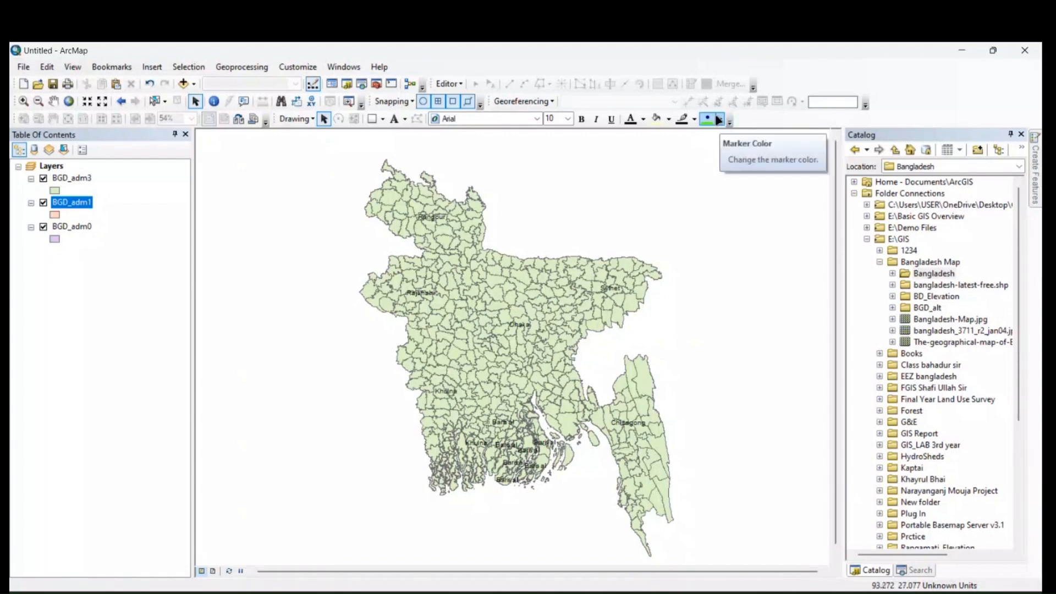
right_click(74, 202)
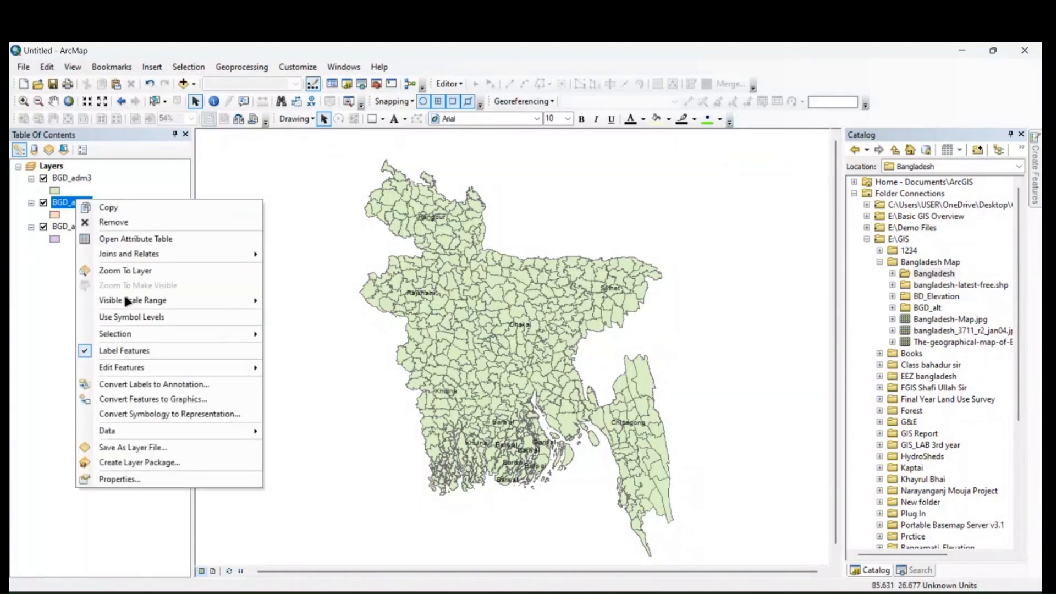
left_click(110, 349)
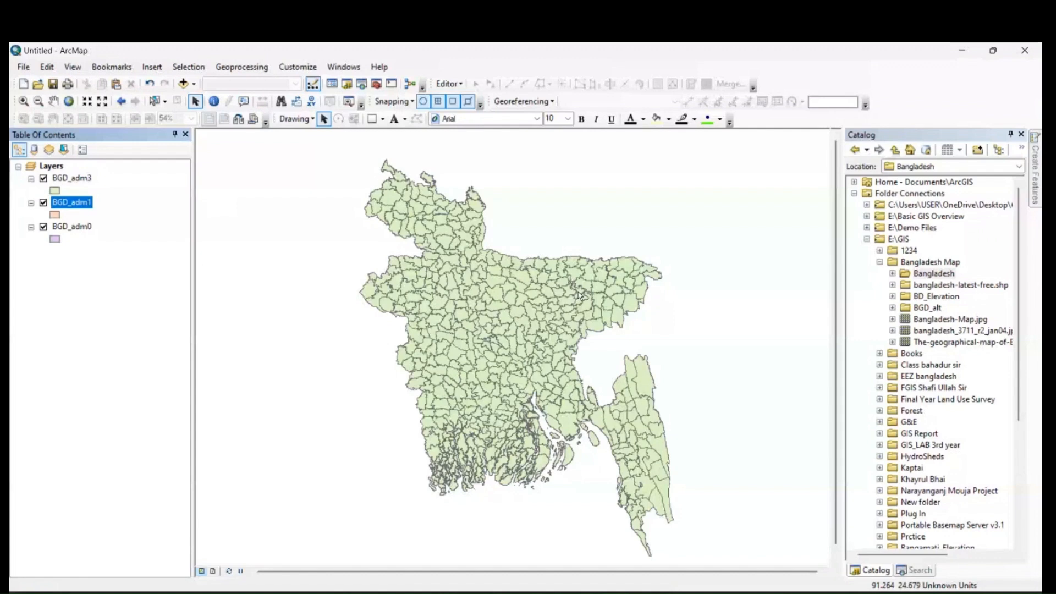
Step: Disconnect every folder listed under Folder Connections in the Catalog
left_click(854, 193)
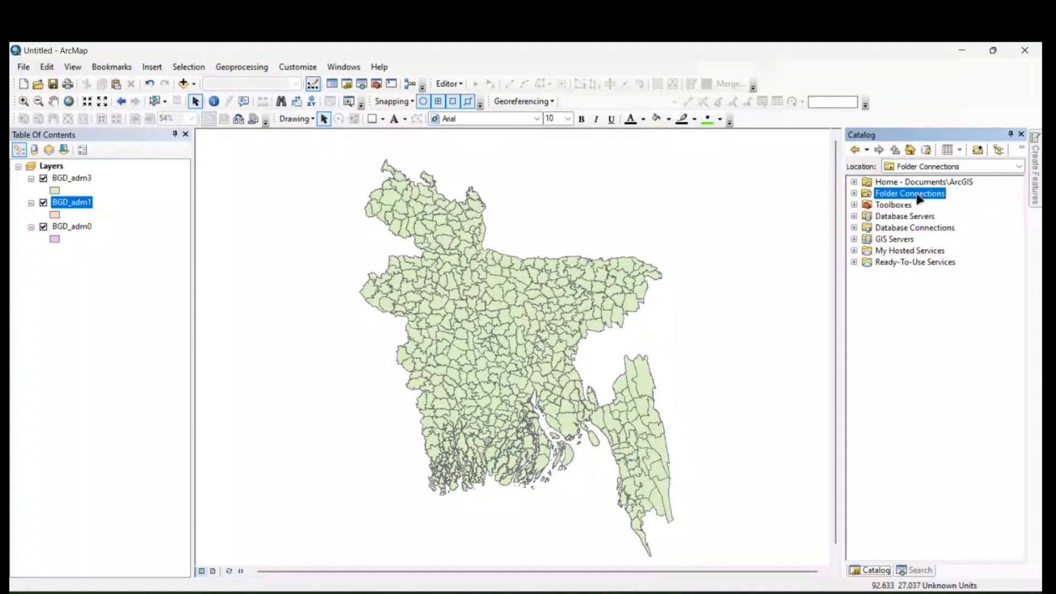
left_click(853, 193)
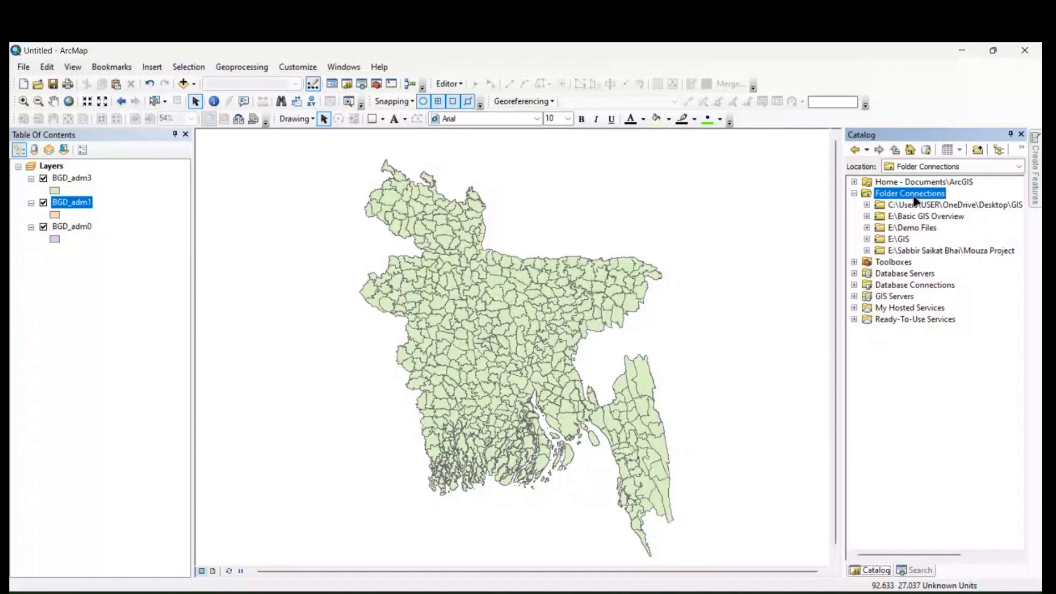
right_click(933, 251)
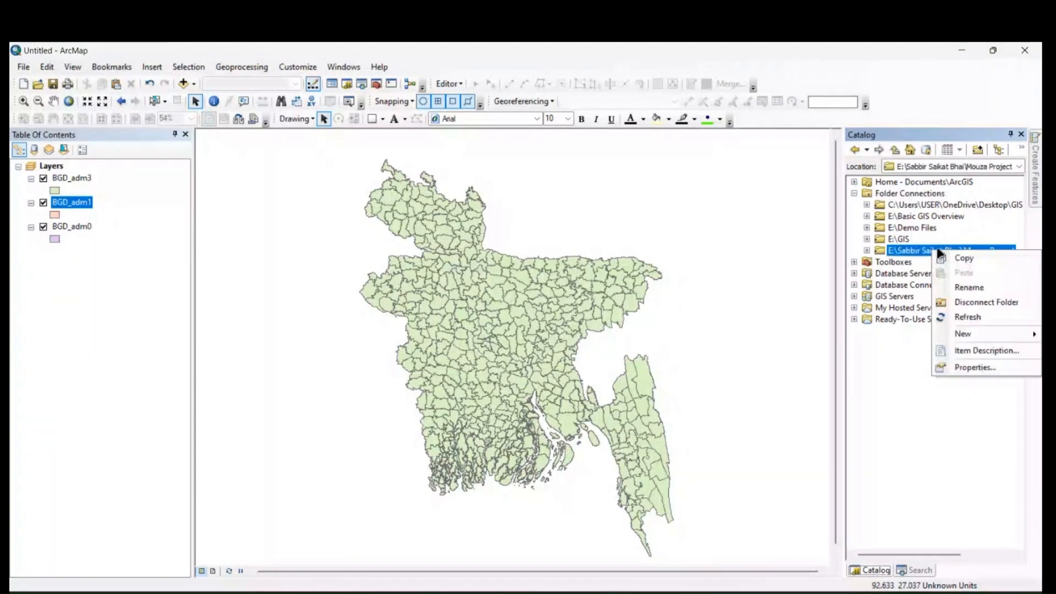
left_click(987, 302)
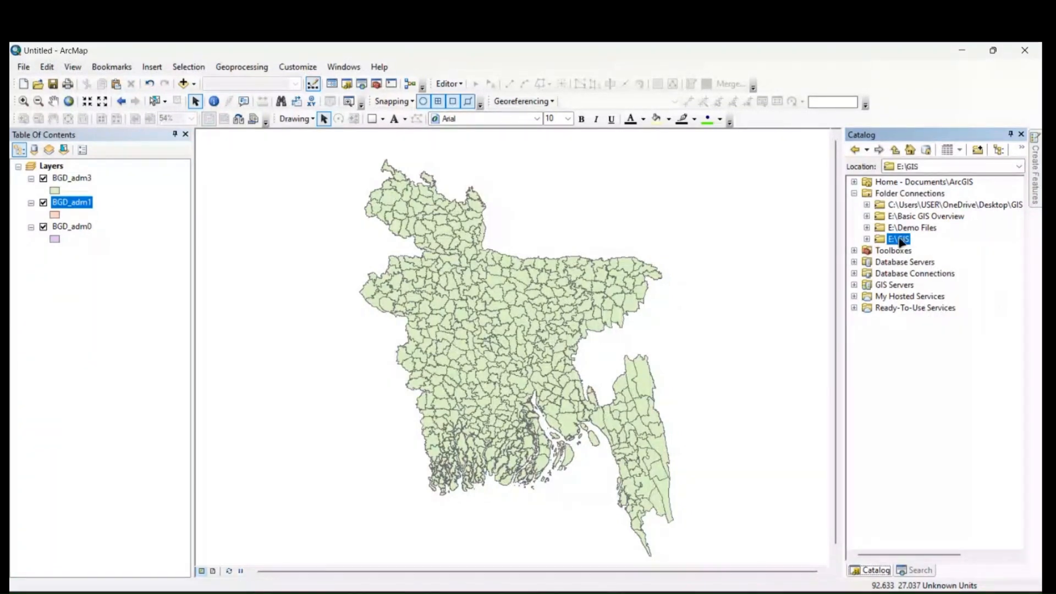
right_click(901, 243)
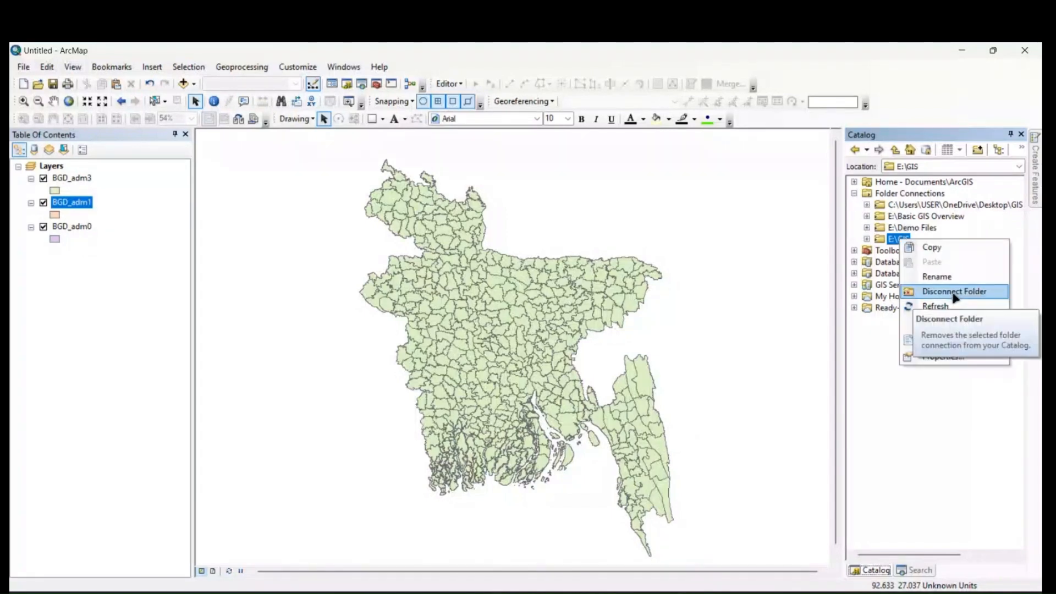
left_click(955, 296)
right_click(901, 215)
left_click(968, 269)
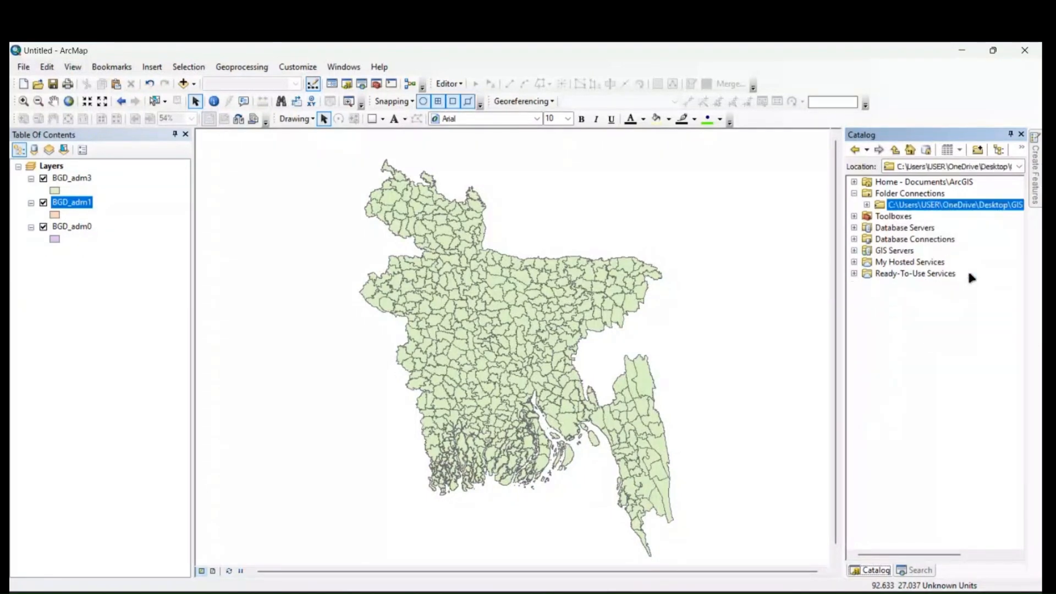
right_click(909, 205)
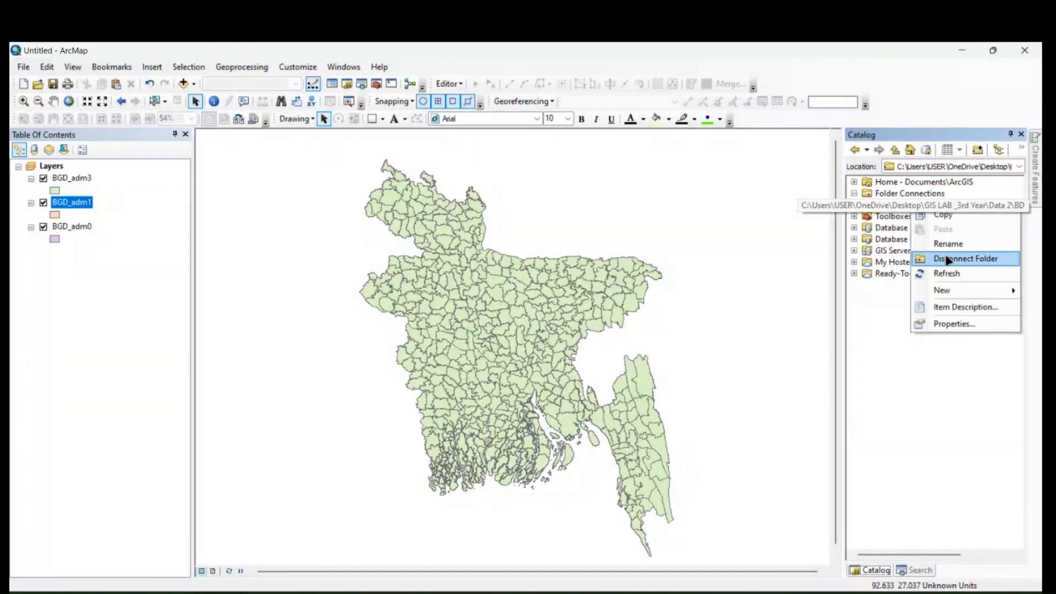
left_click(947, 261)
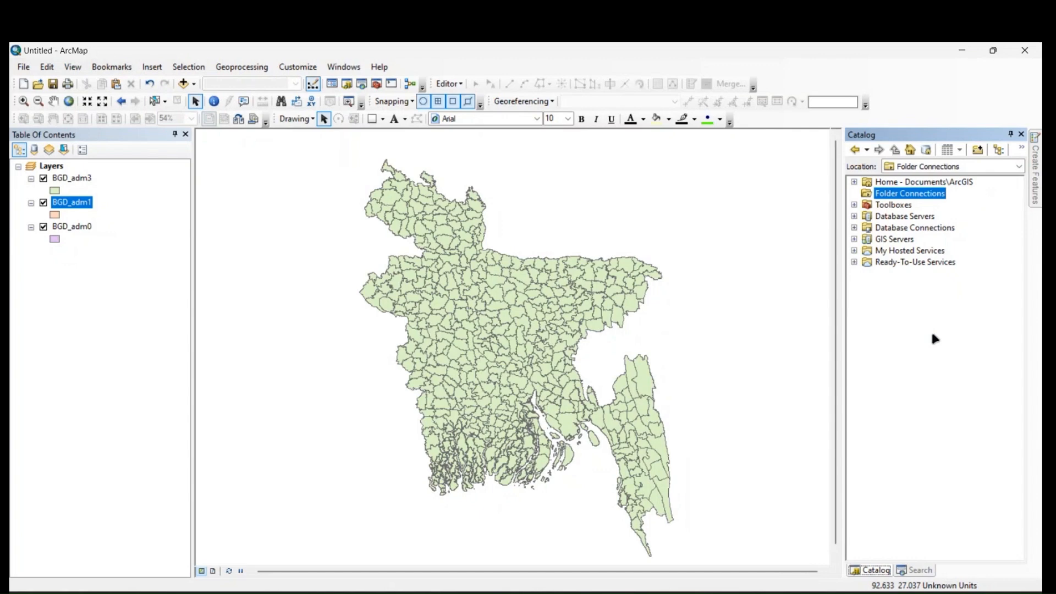
left_click(977, 151)
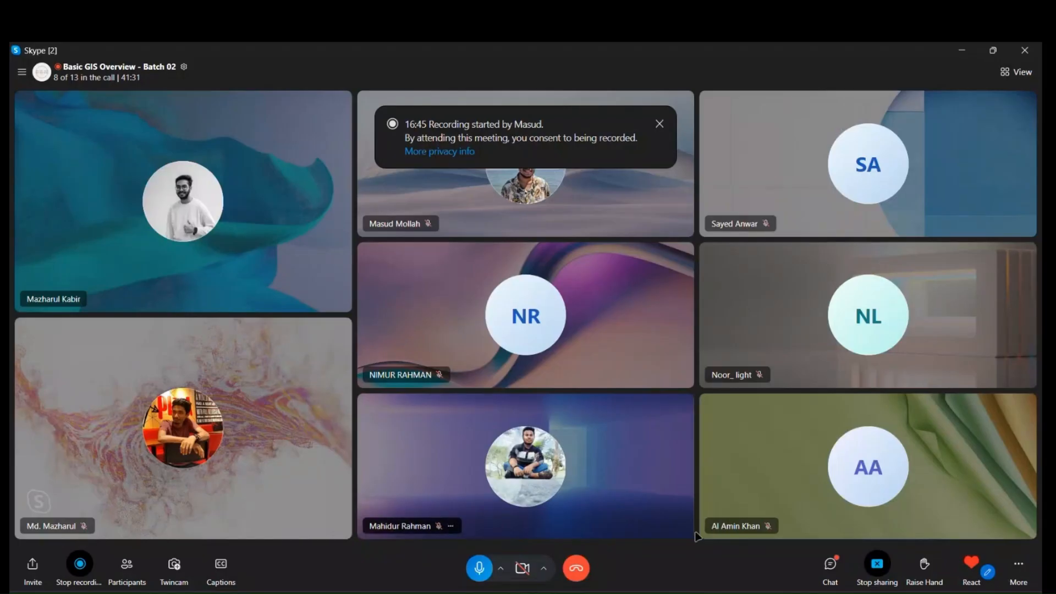
left_click(830, 568)
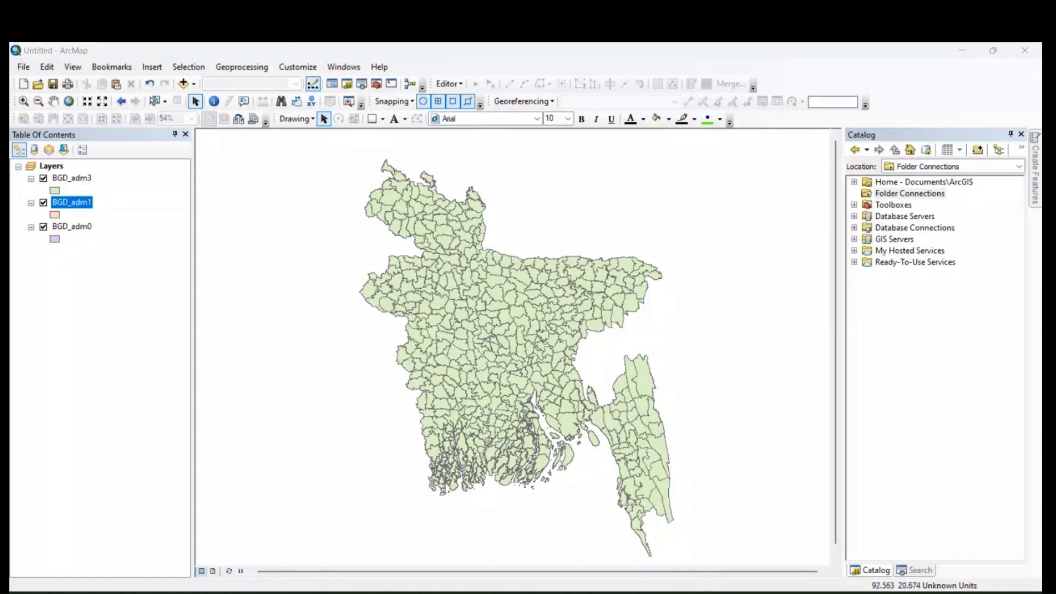
Step: Switch to File Explorer and browse to the GIS folder on the Professional (E:) drive
key("super+e")
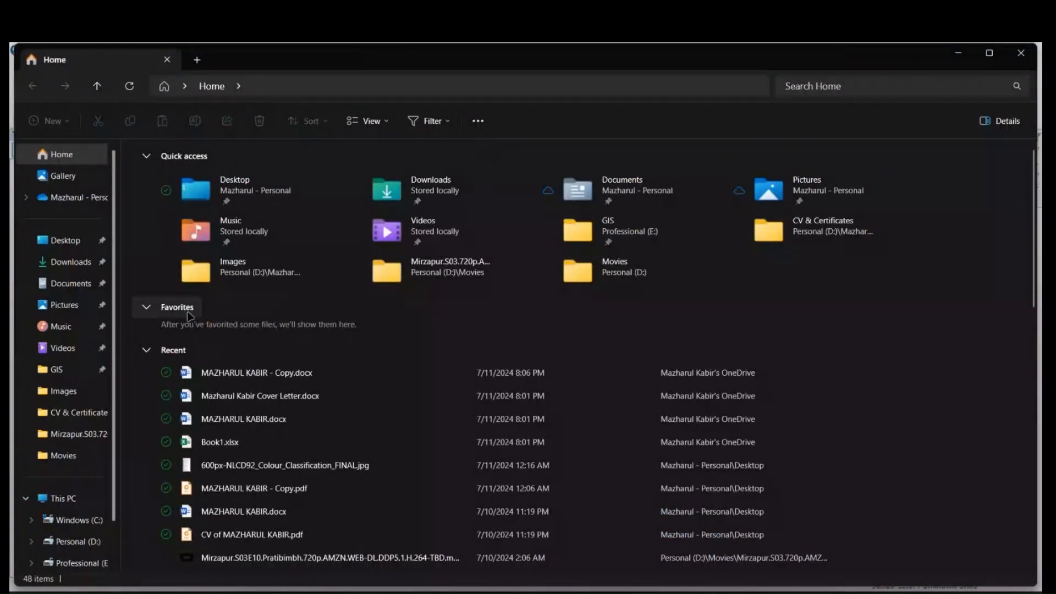
left_click(57, 498)
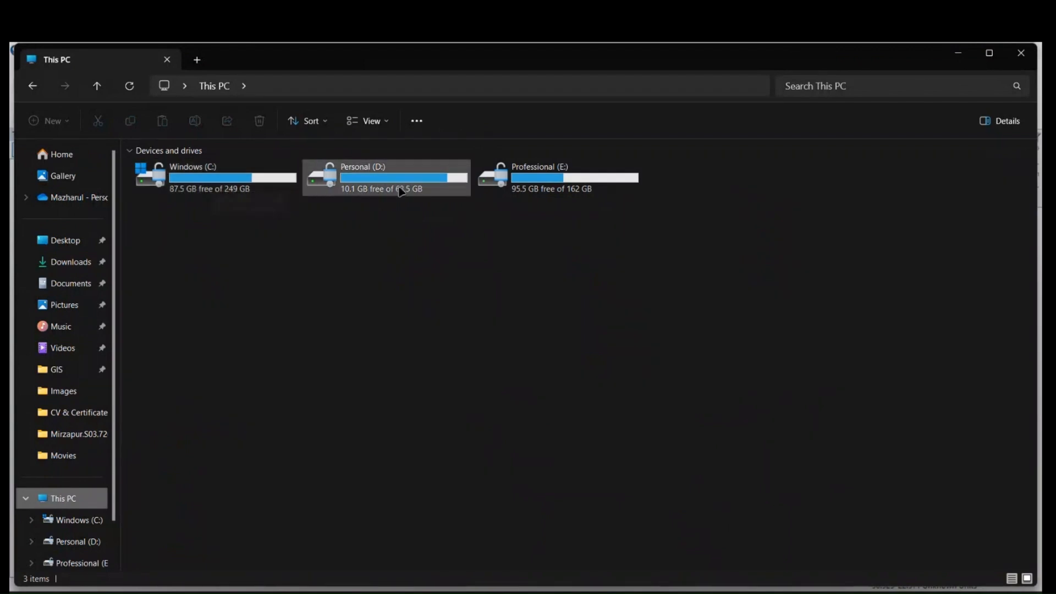
double_click(546, 189)
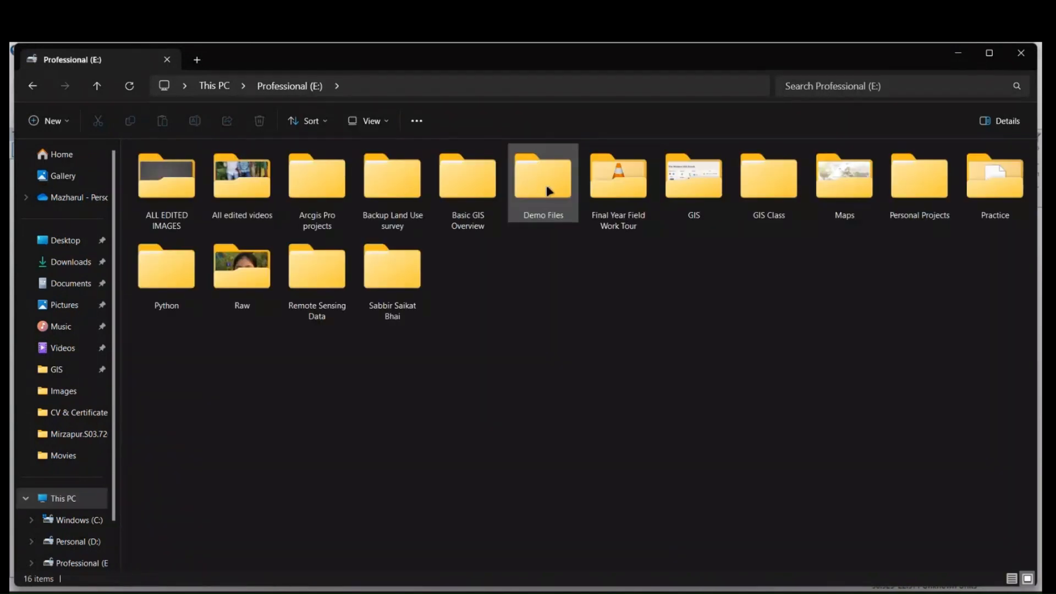
double_click(696, 212)
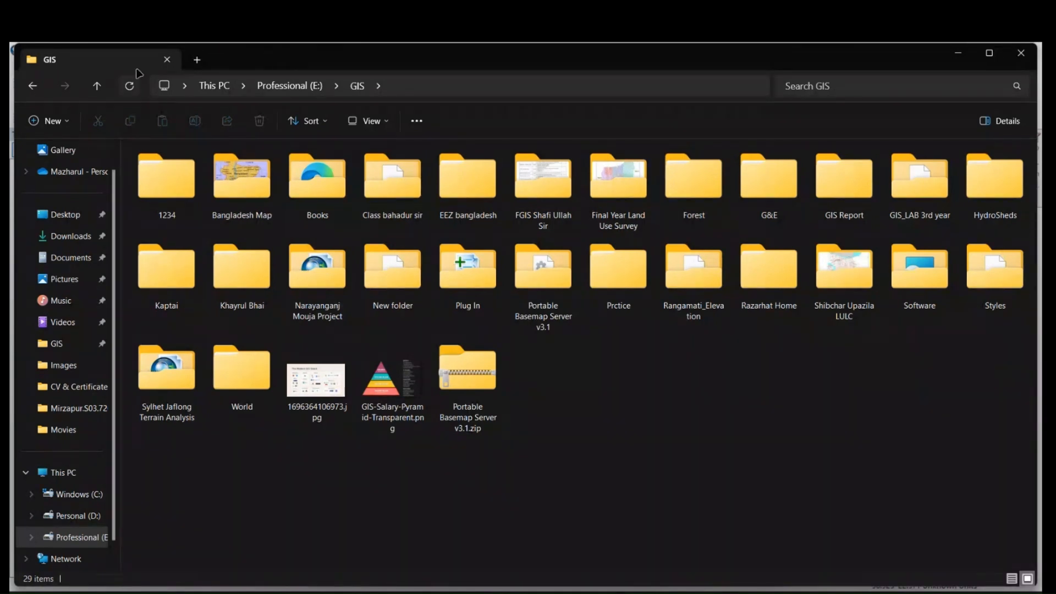
left_click(989, 58)
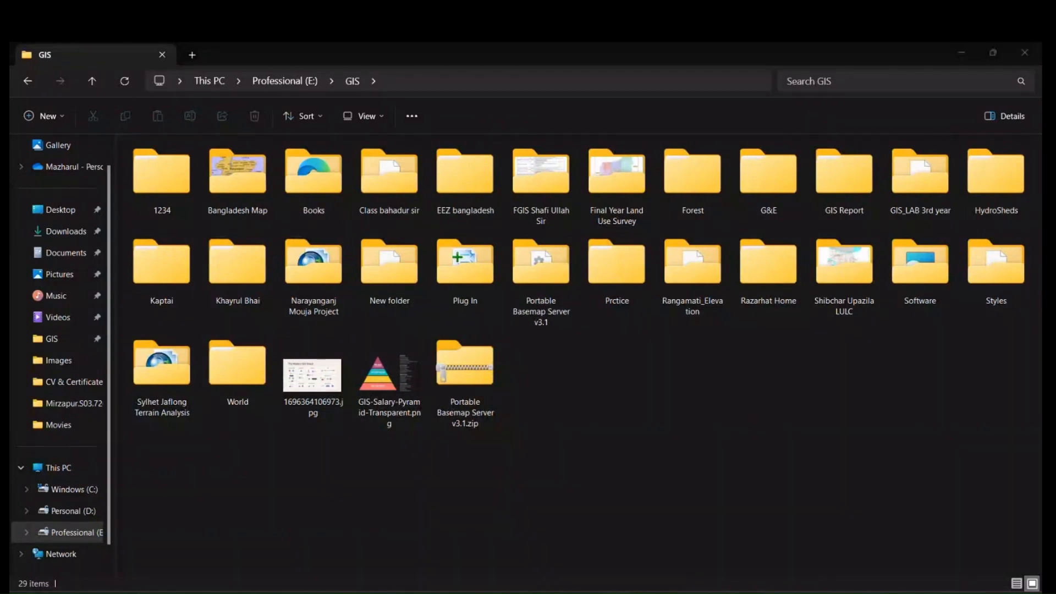
key("alt+Tab")
key("alt+Tab")
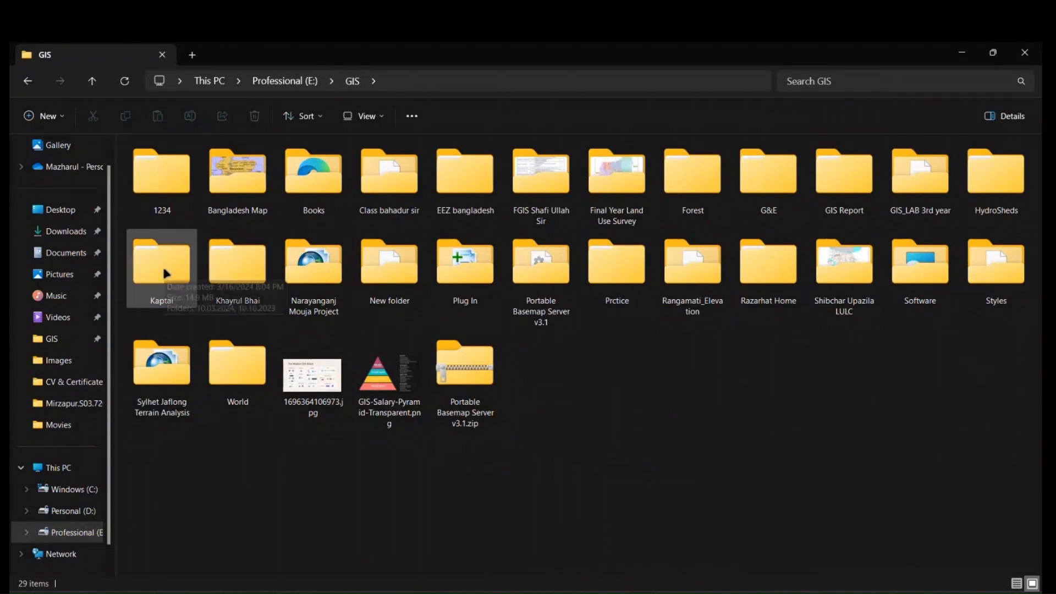
Step: Examine the contents of the Sylhet Jaflong Terrain Analysis folder and return to the GIS folder
left_click(167, 385)
double_click(168, 384)
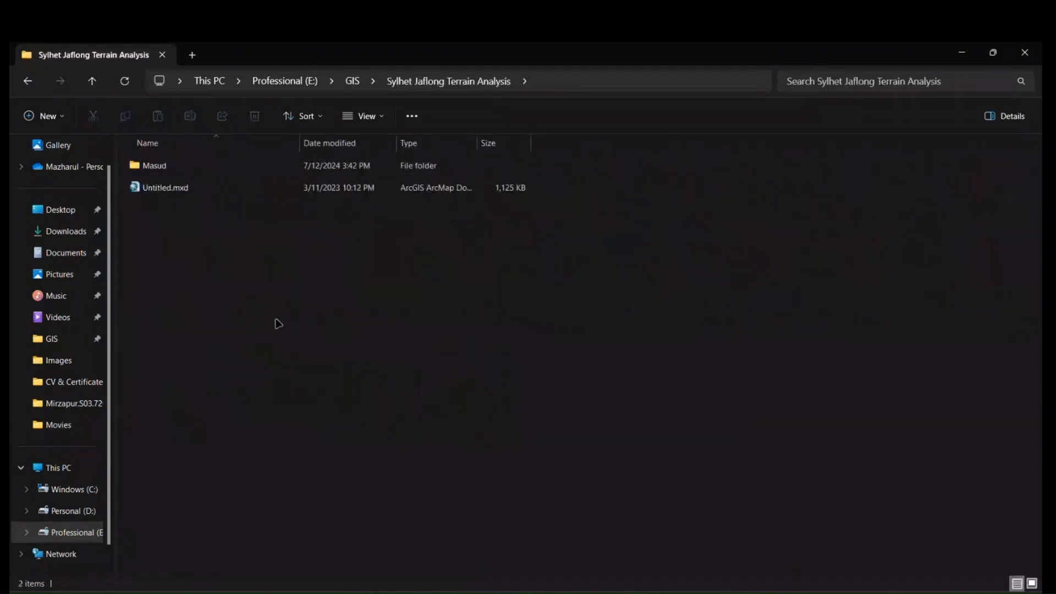
key("alt+Left")
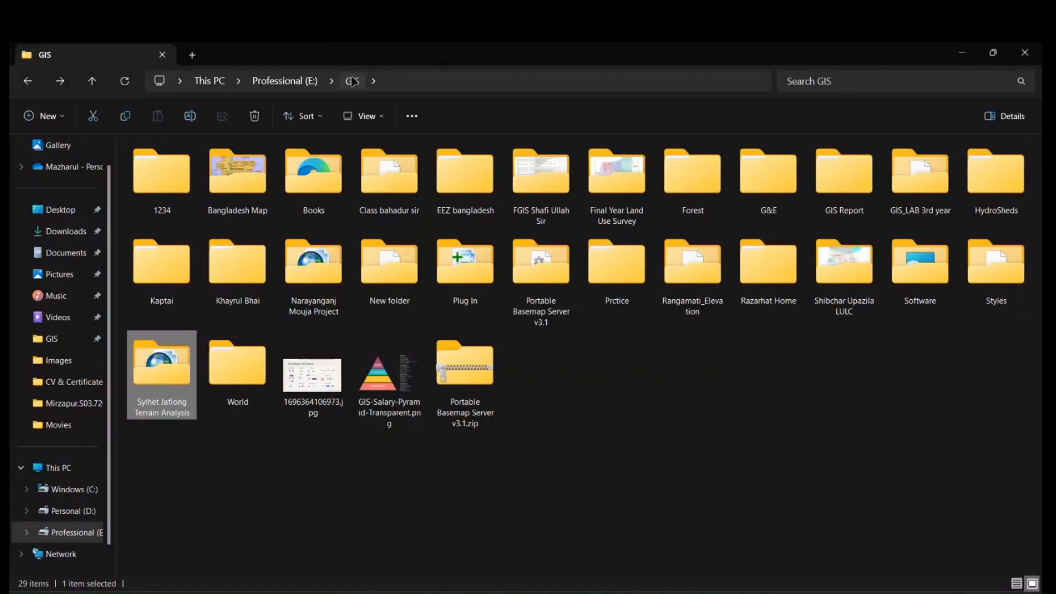
mouse_move(191, 410)
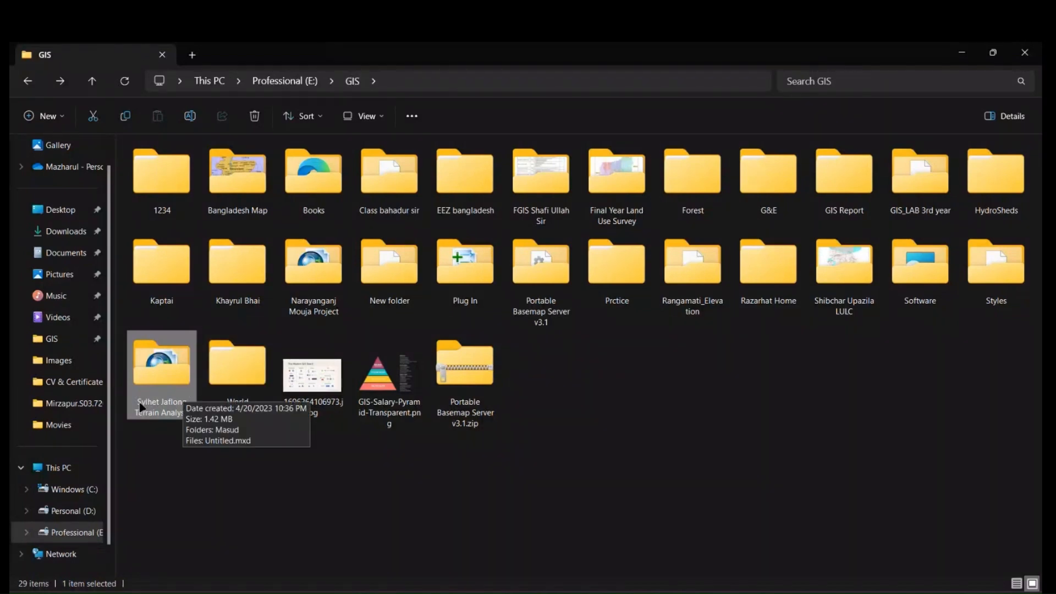
double_click(189, 407)
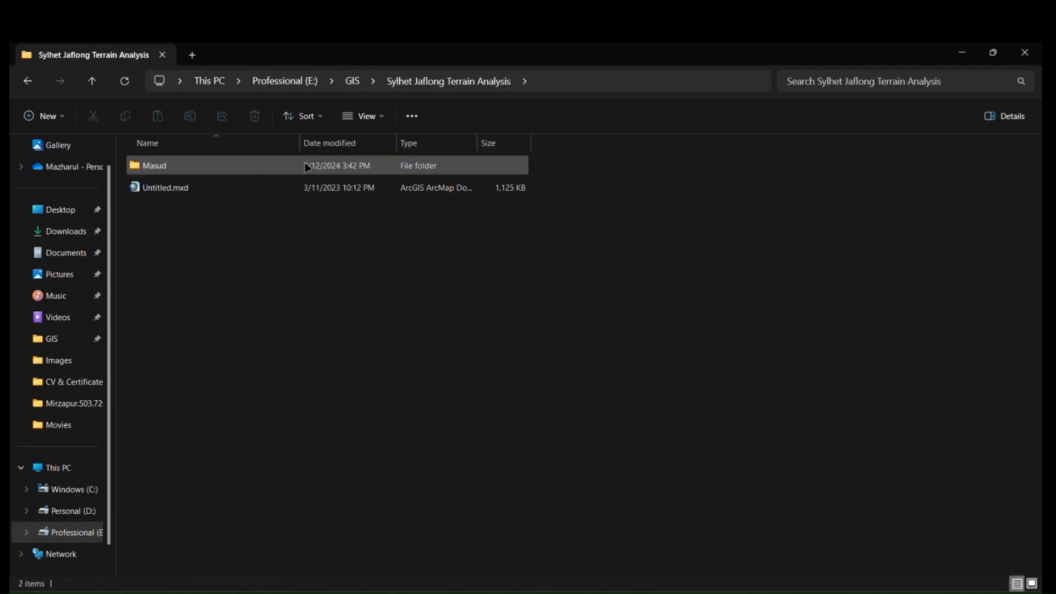
key("alt+Left")
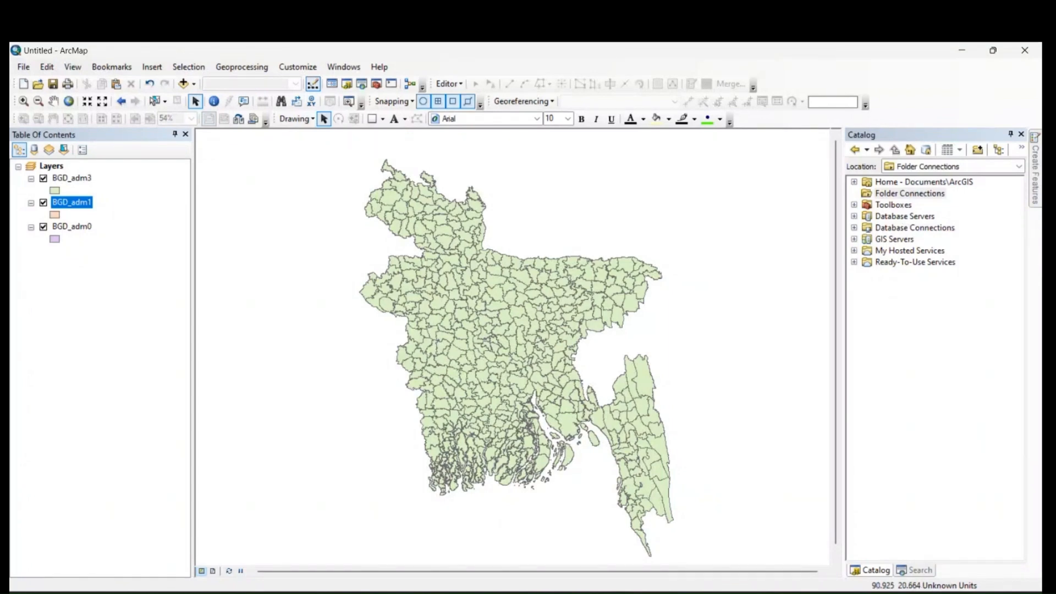
Step: Switch back to ArcMap and widen the Catalog window slightly
key("alt+Tab")
left_click_drag(841, 257, 830, 259)
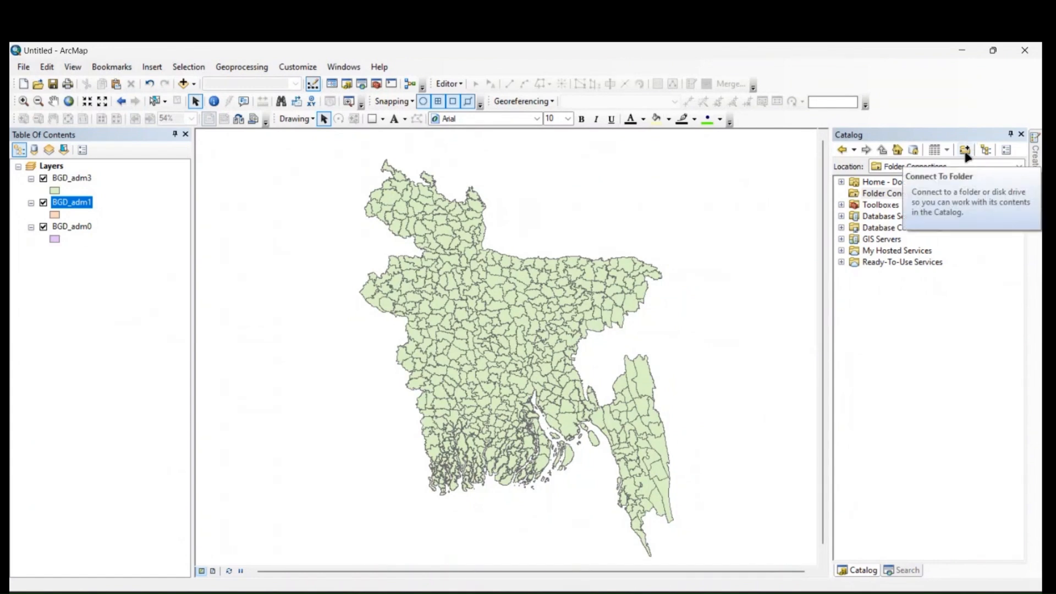
Step: Open the Add Data dialog to review its folder browsing options, and close it without adding data
left_click(194, 86)
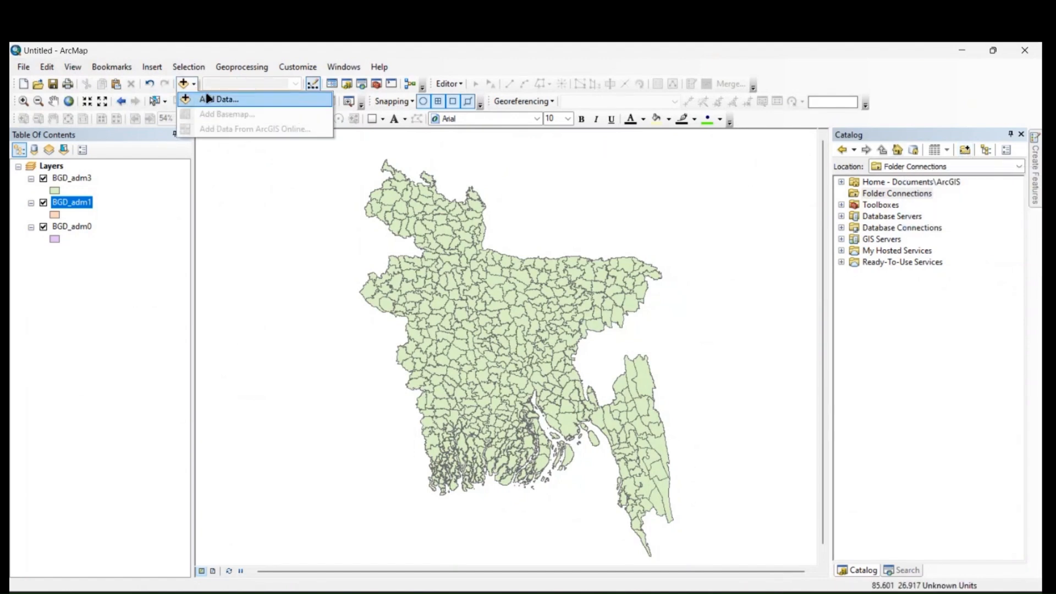
left_click(207, 99)
left_click_drag(475, 211, 435, 196)
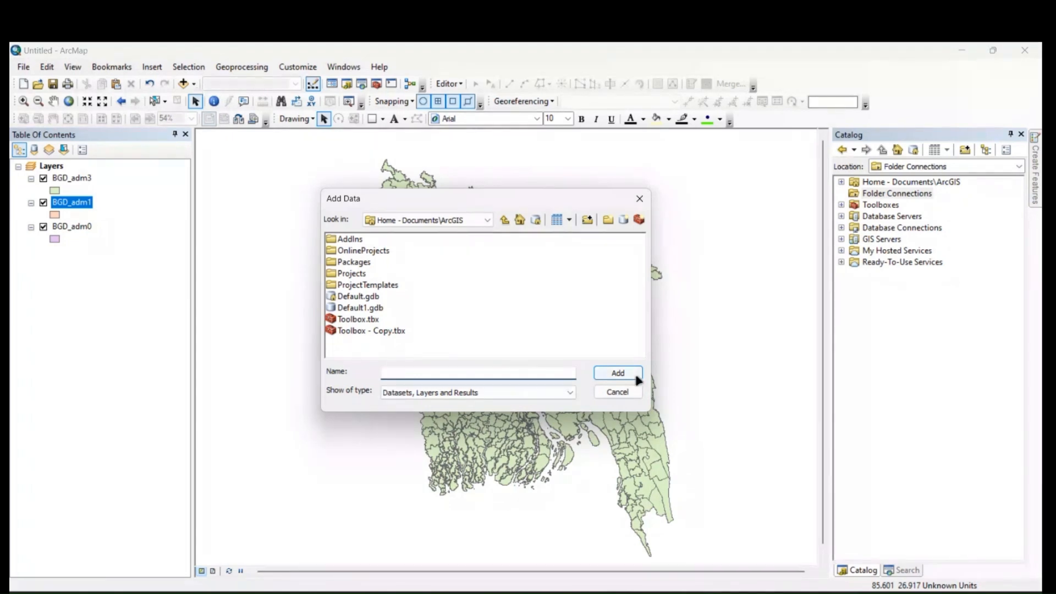
left_click(616, 392)
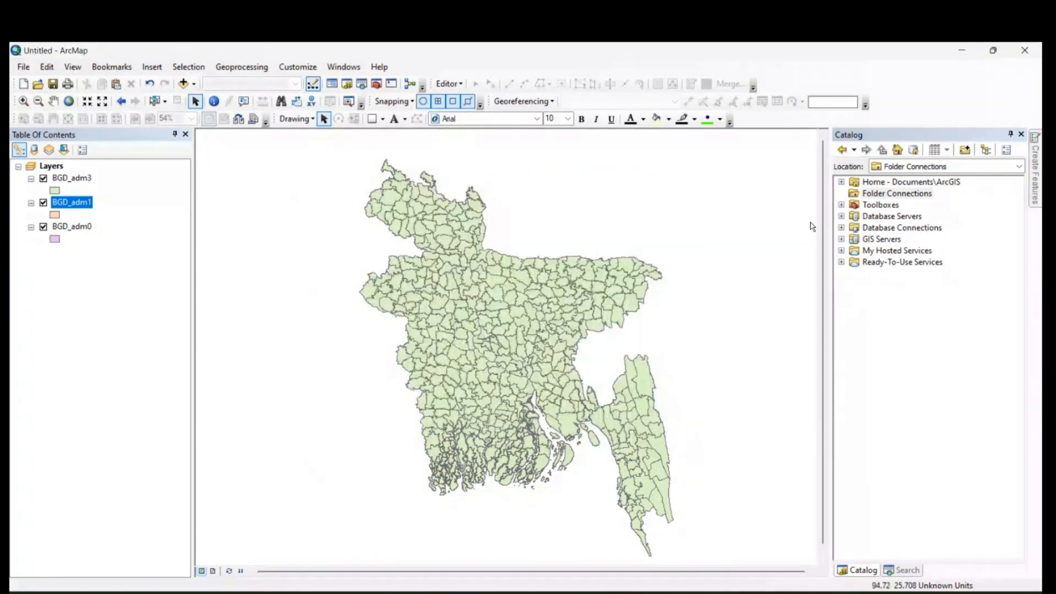
Step: Connect the GIS folder on the Professional (E:) drive to the Catalog as a folder connection
left_click(965, 151)
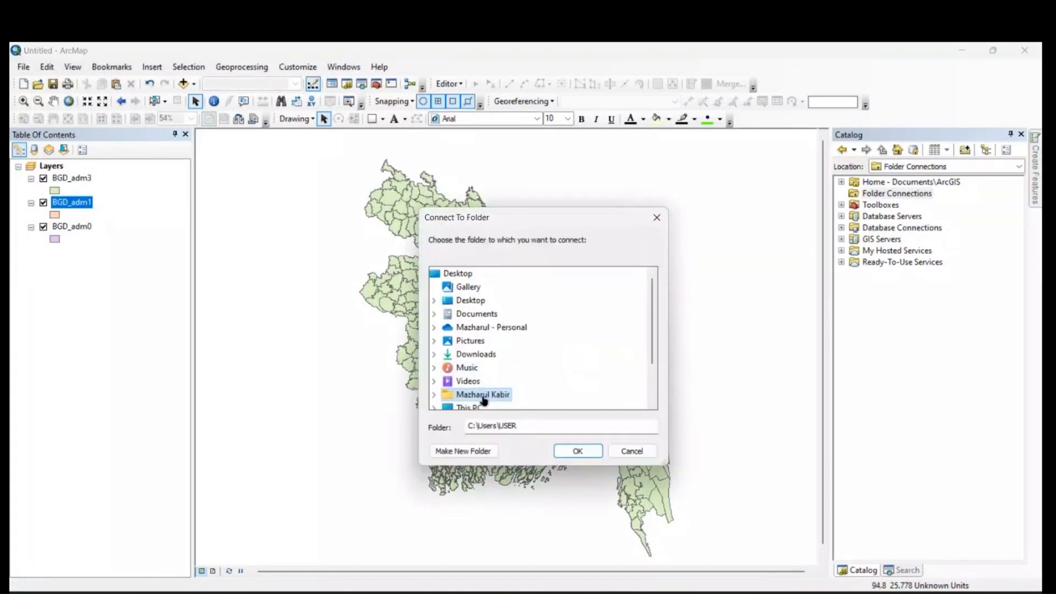
scroll(483, 399, "down", 2)
double_click(477, 355)
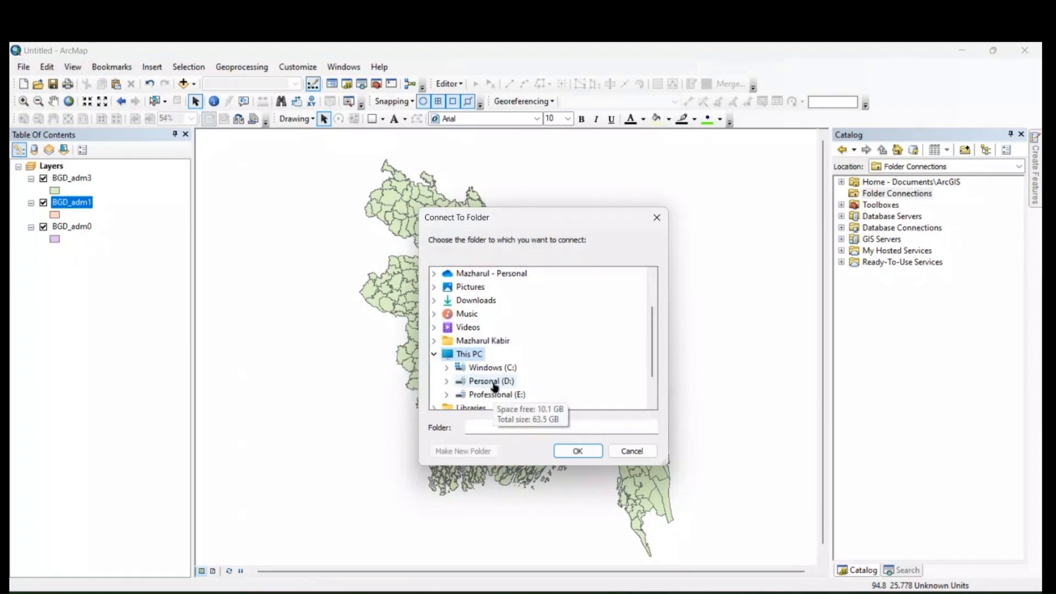
double_click(495, 395)
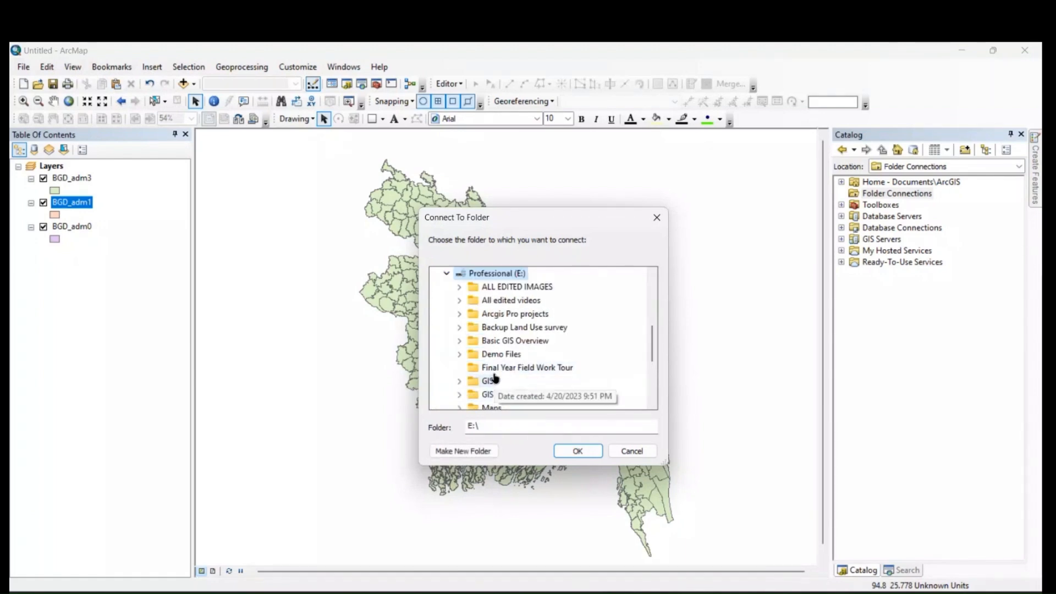
double_click(494, 378)
left_click(577, 450)
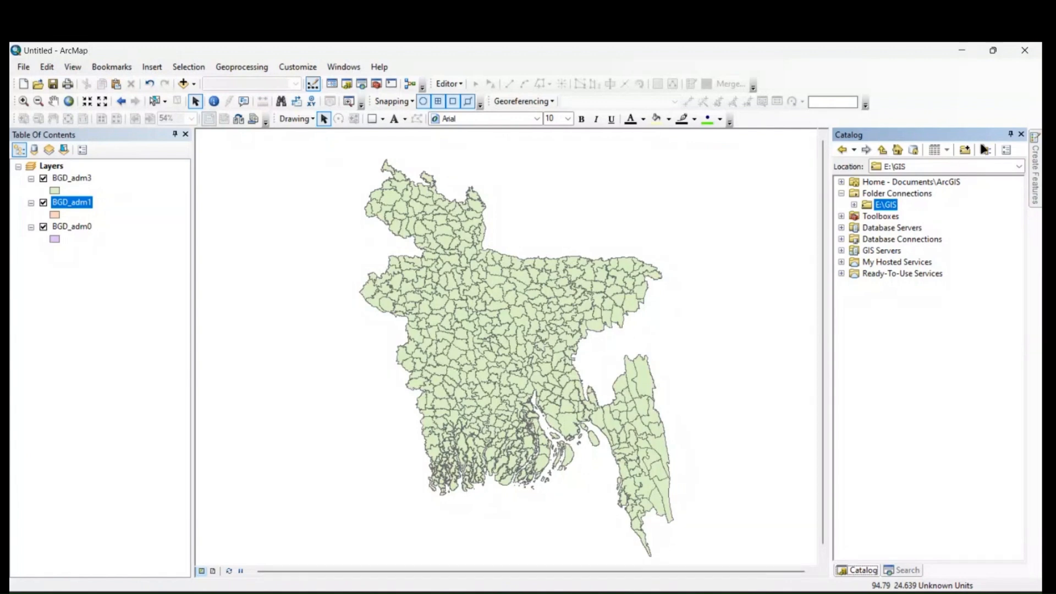
Step: Connect the Batch 02 folder, inside Basic GIS Overview on the Professional (E:) drive, to the Catalog as a folder connection
left_click(965, 150)
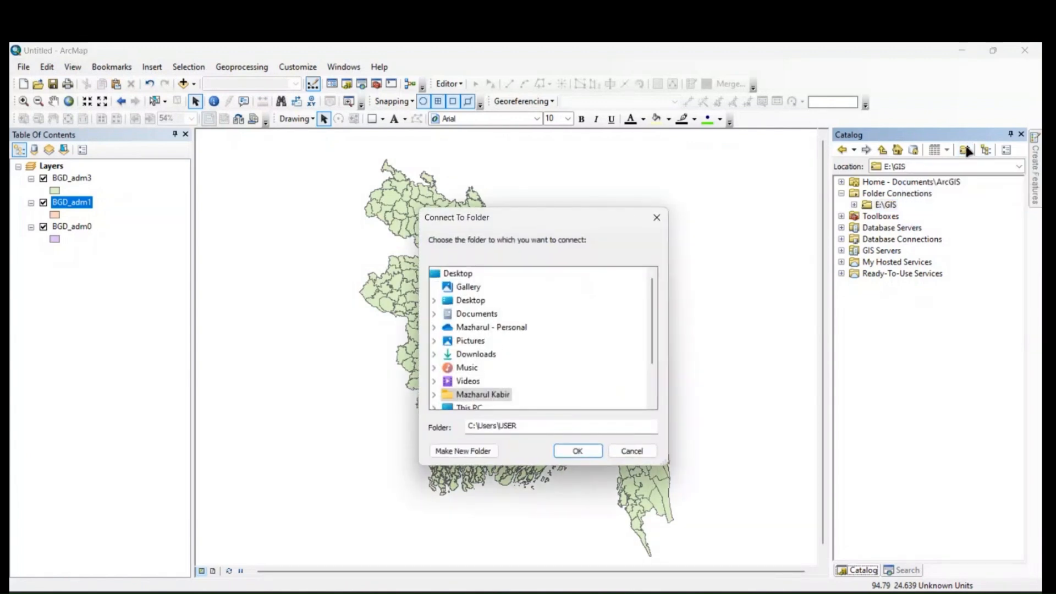
scroll(474, 344, "down", 1)
left_click(468, 353)
double_click(462, 352)
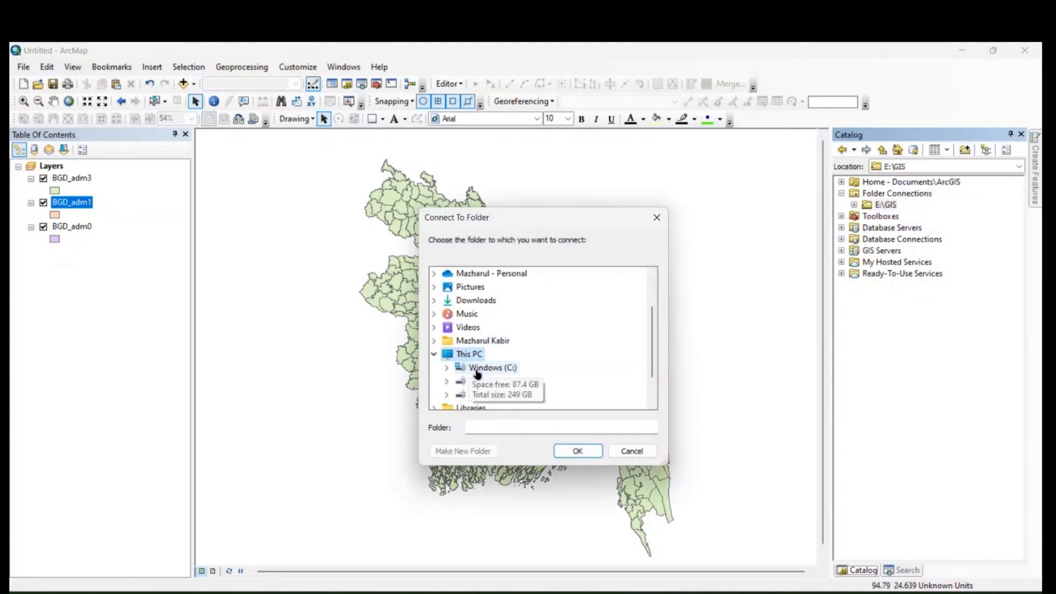
double_click(487, 395)
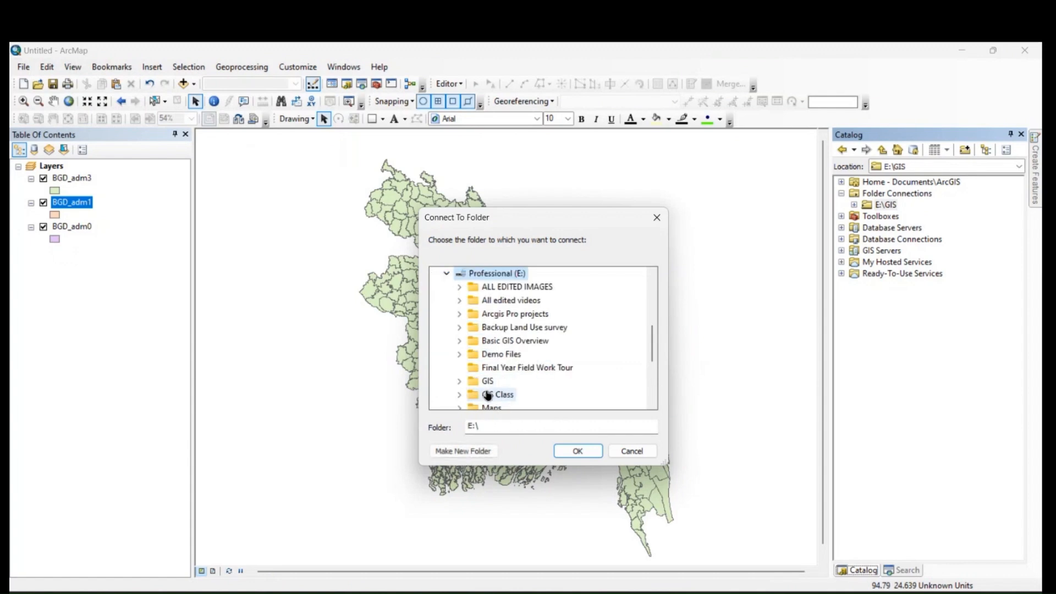
double_click(511, 344)
double_click(509, 369)
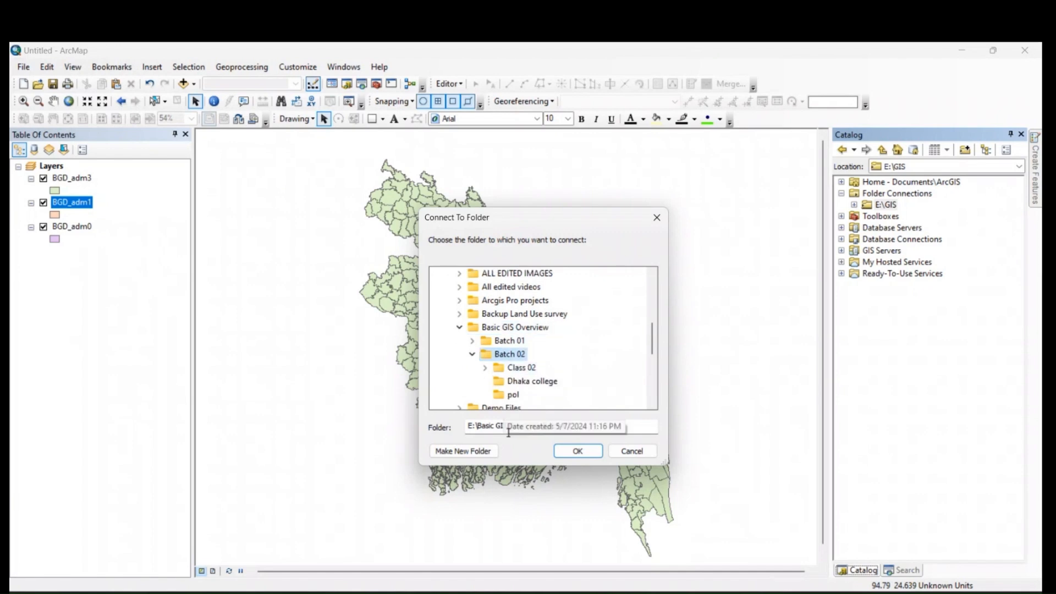
left_click(577, 451)
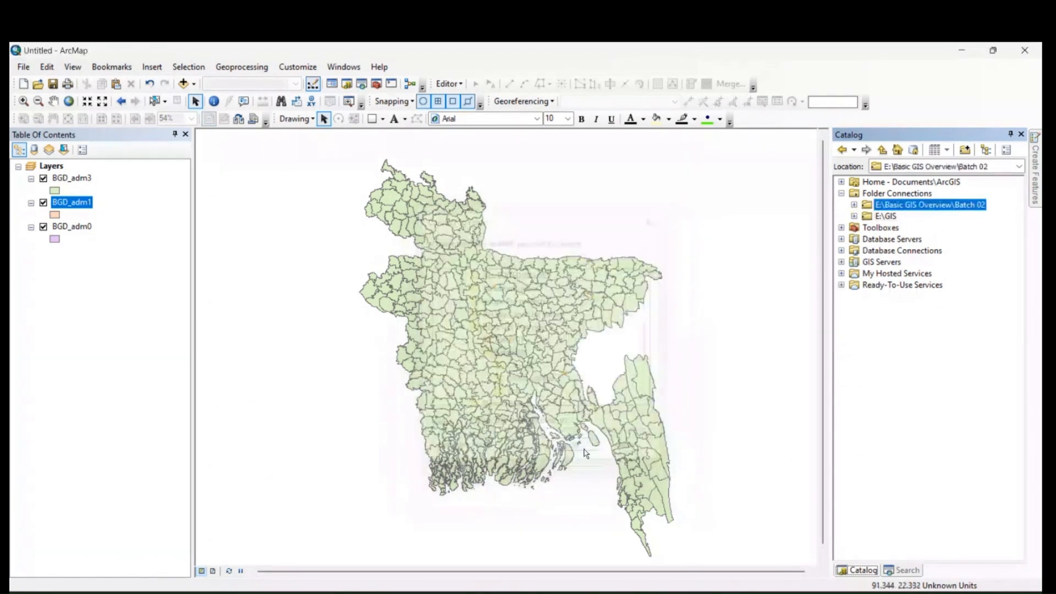
Step: Examine the subfolders of the E:\GIS and Batch 02 folder connections in the Catalog, leaving Batch 02 expanded
left_click(887, 216)
left_click(892, 206)
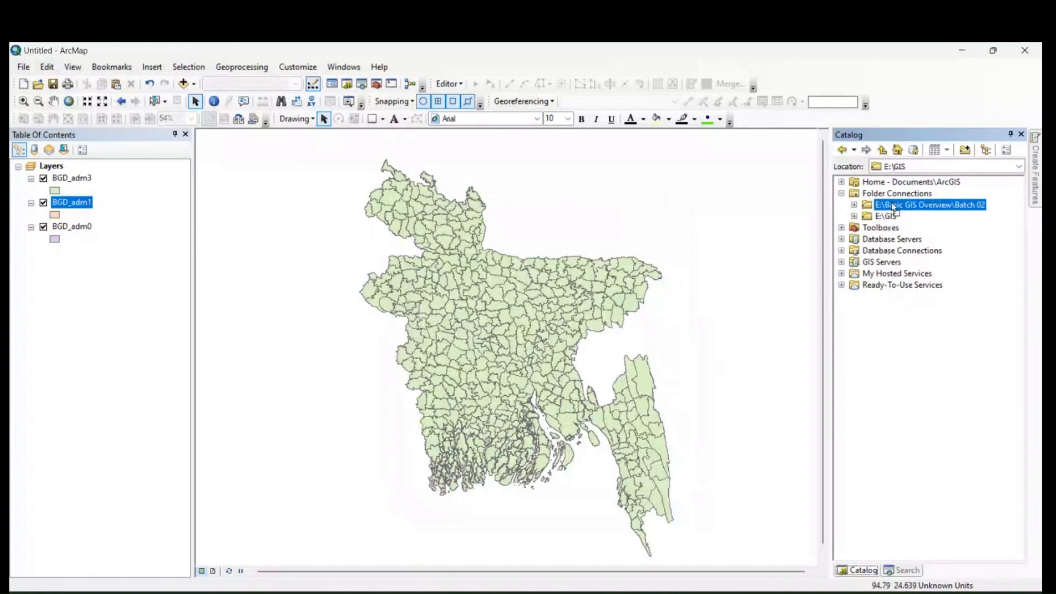
left_click(883, 217)
left_click_drag(881, 219, 882, 220)
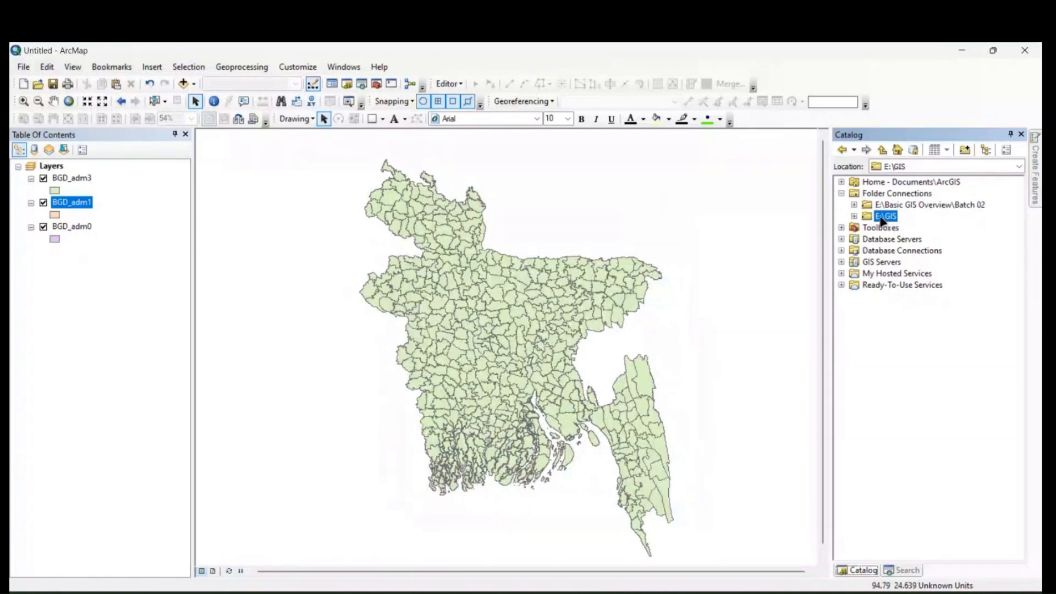
left_click(418, 247)
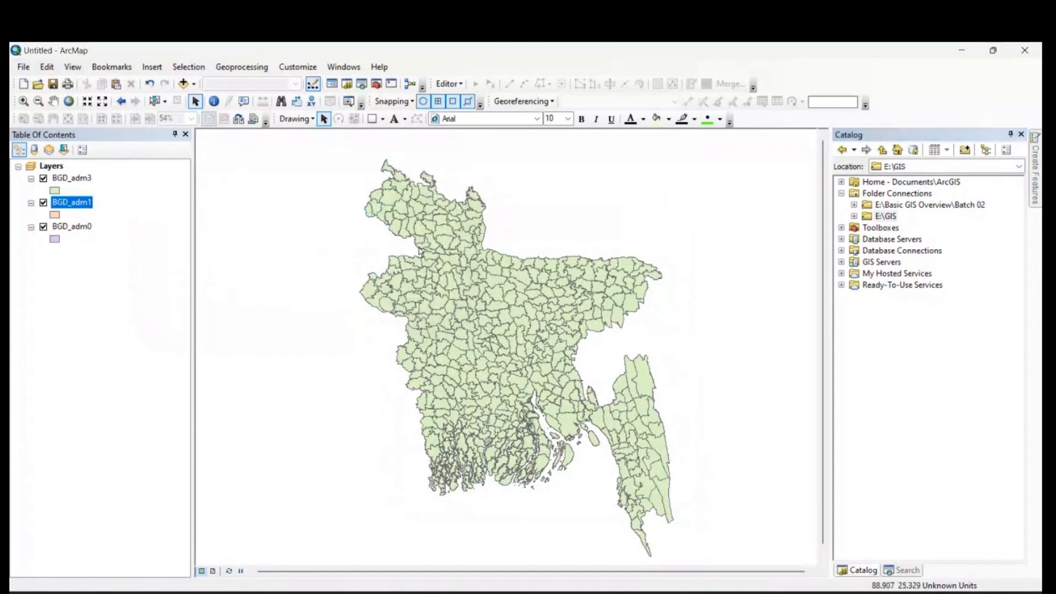
left_click(854, 216)
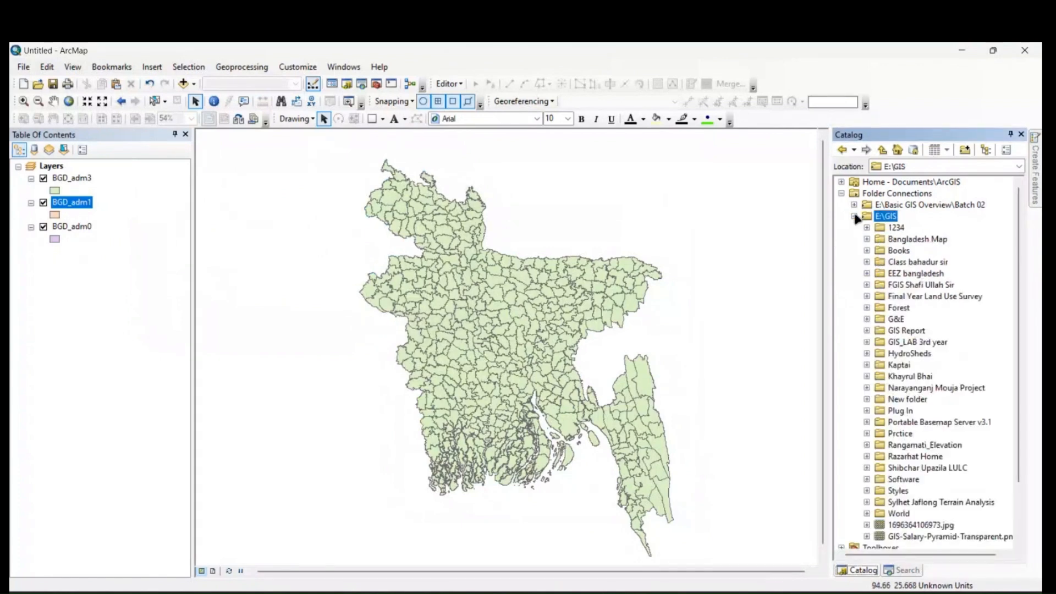
left_click(854, 216)
left_click(854, 206)
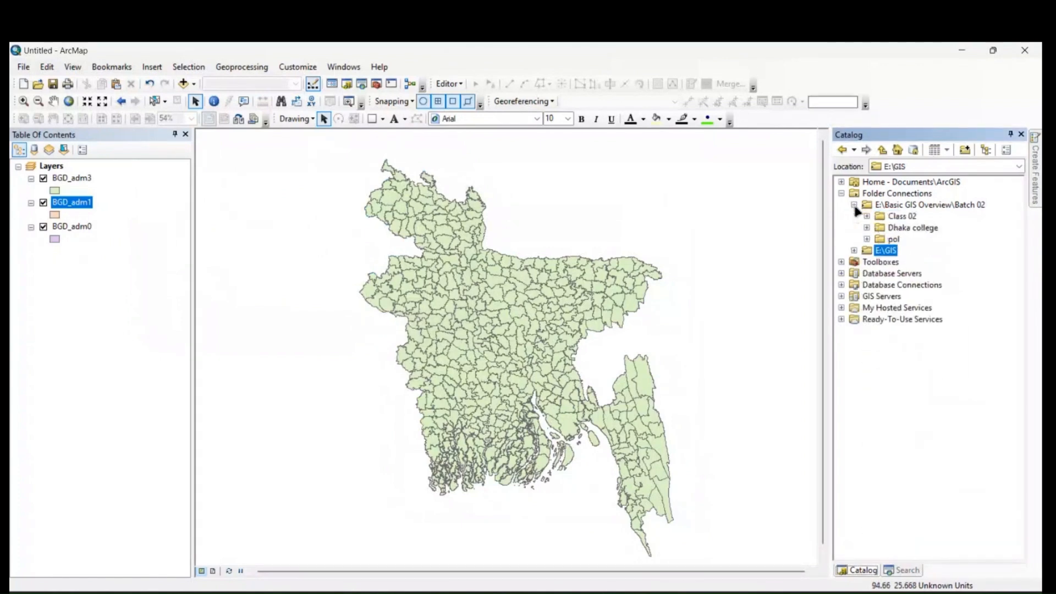
left_click(855, 205)
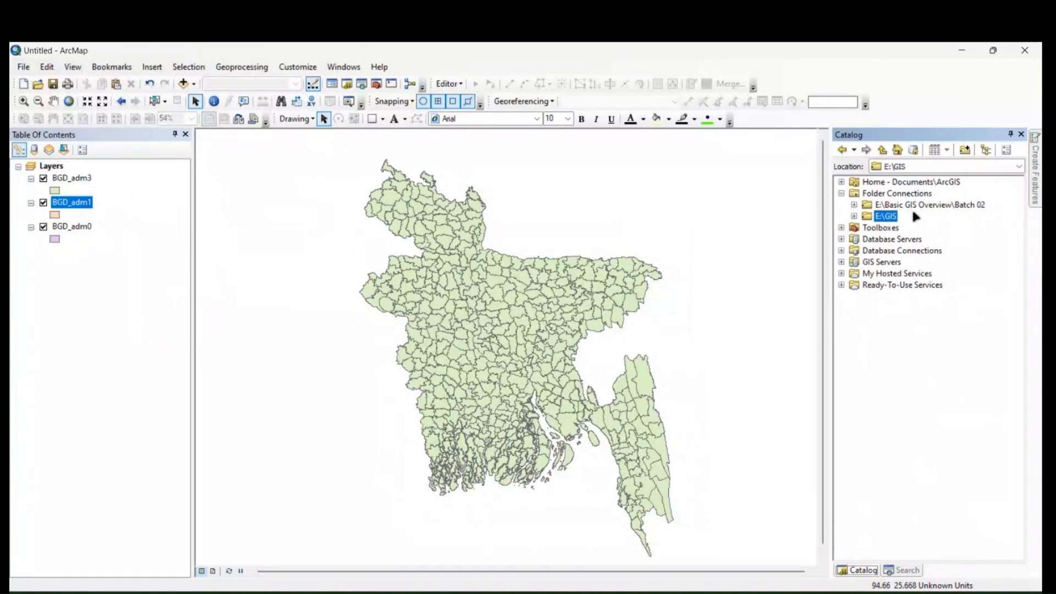
left_click(969, 205)
left_click(854, 205)
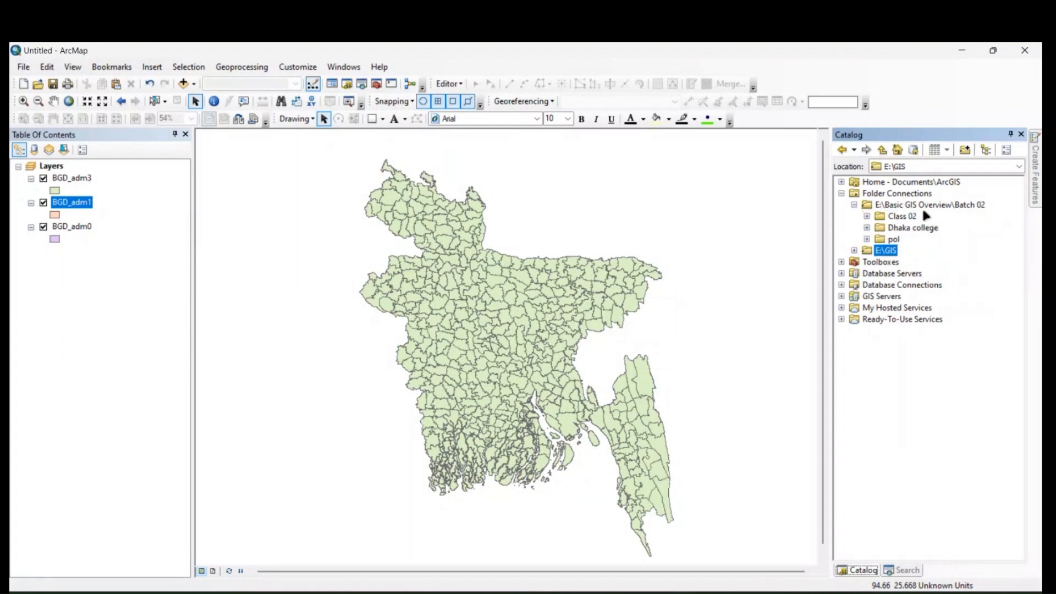
Step: Switch to File Explorer and open the Basic GIS Overview folder on the Professional (E:) drive
left_click(621, 592)
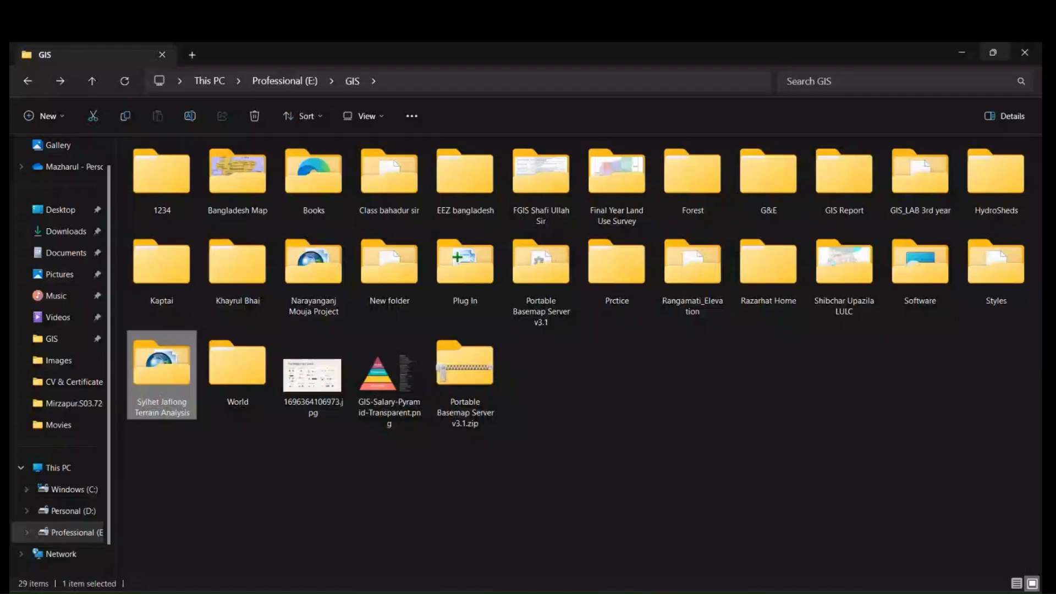
left_click(611, 550)
key("alt+Left")
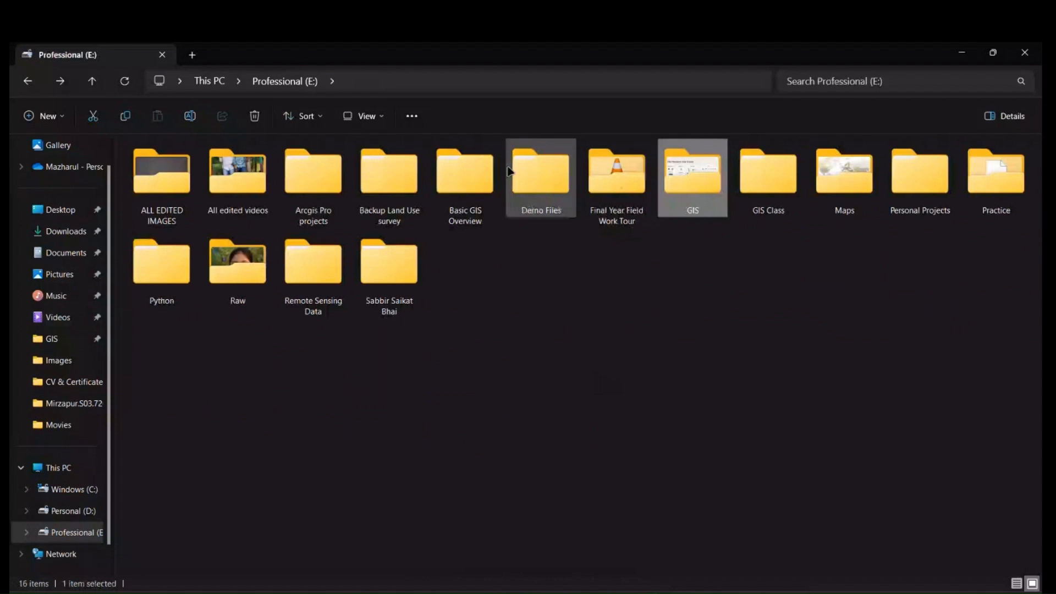
double_click(430, 181)
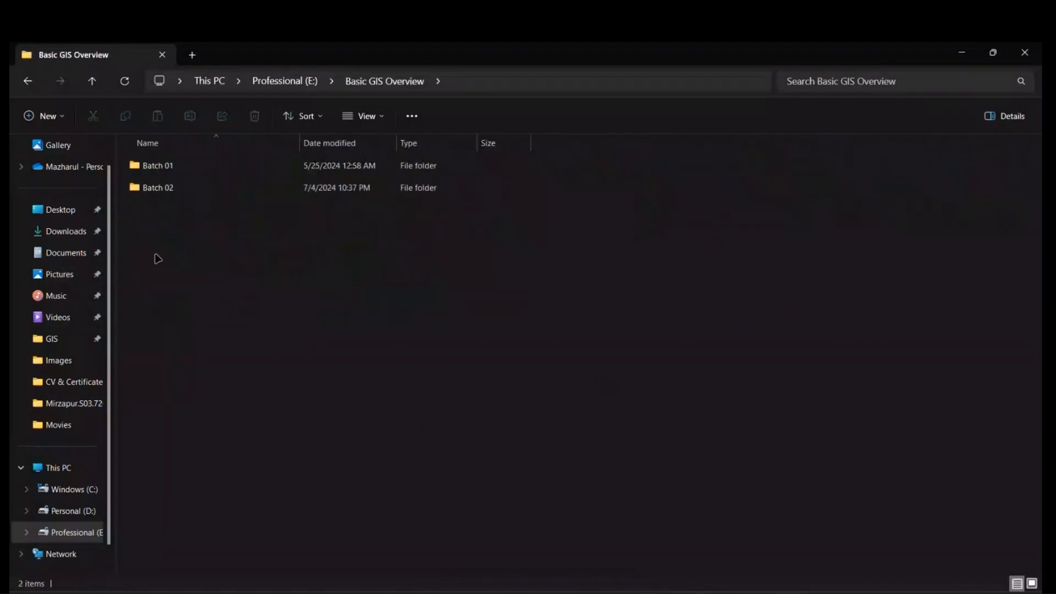
left_click(48, 116)
left_click(82, 148)
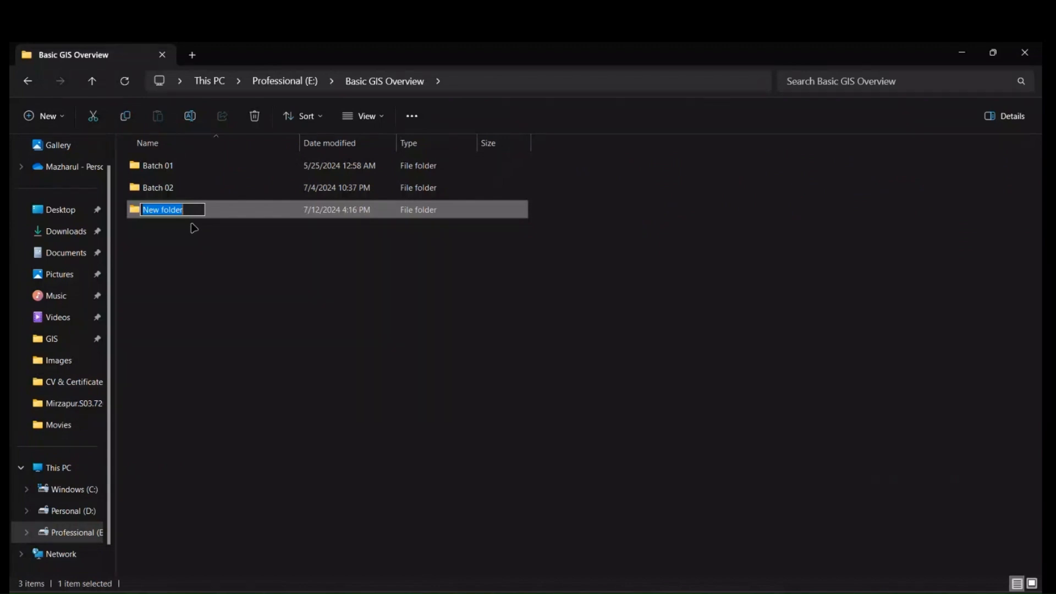
key("BackSpace")
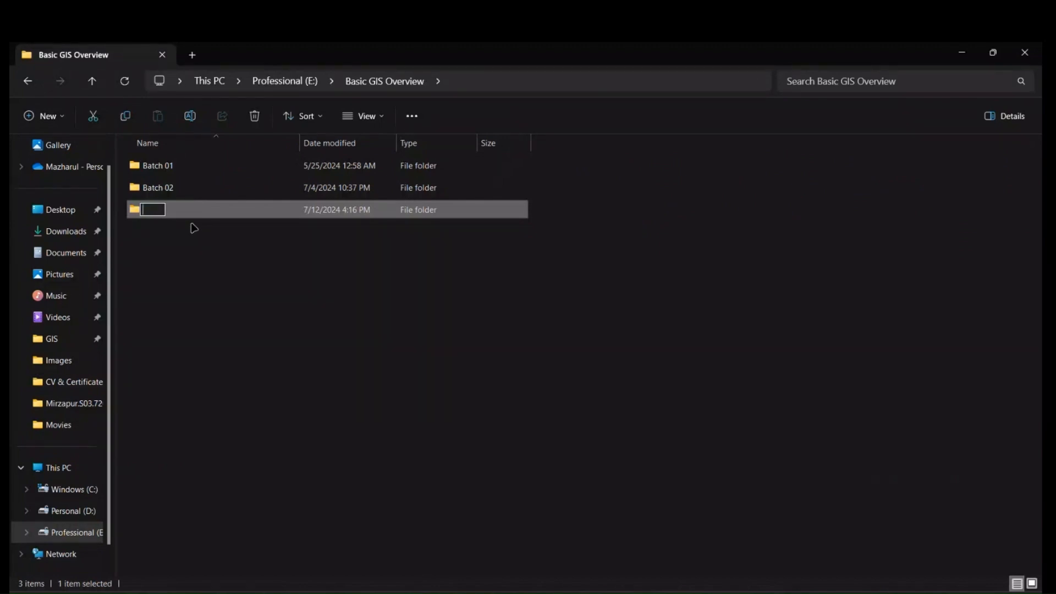
key("Return")
left_click(219, 226)
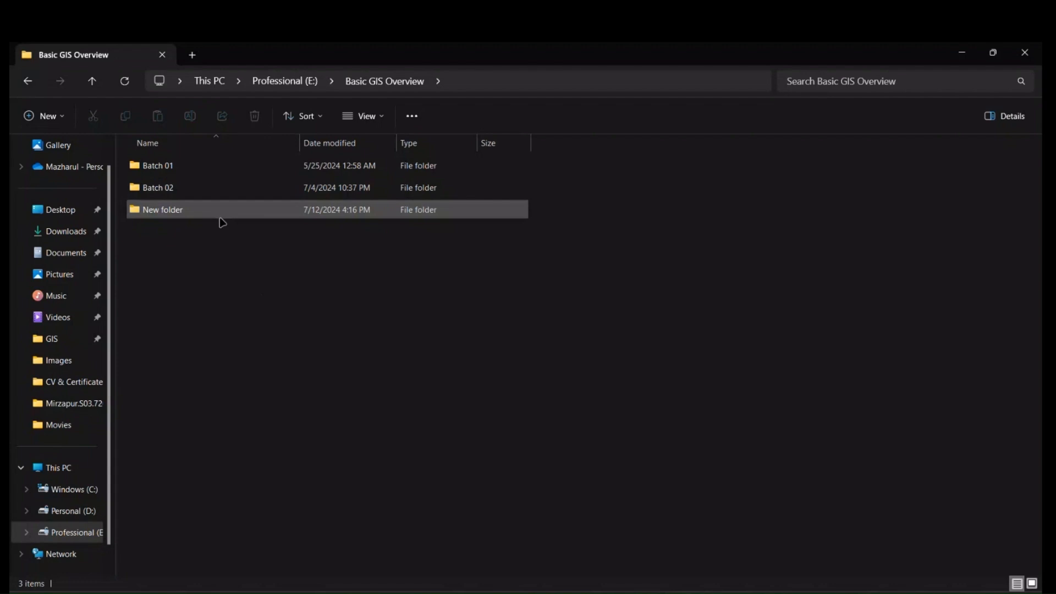
Step: Create a folder named Class 03 inside the Batch 02 folder
double_click(223, 188)
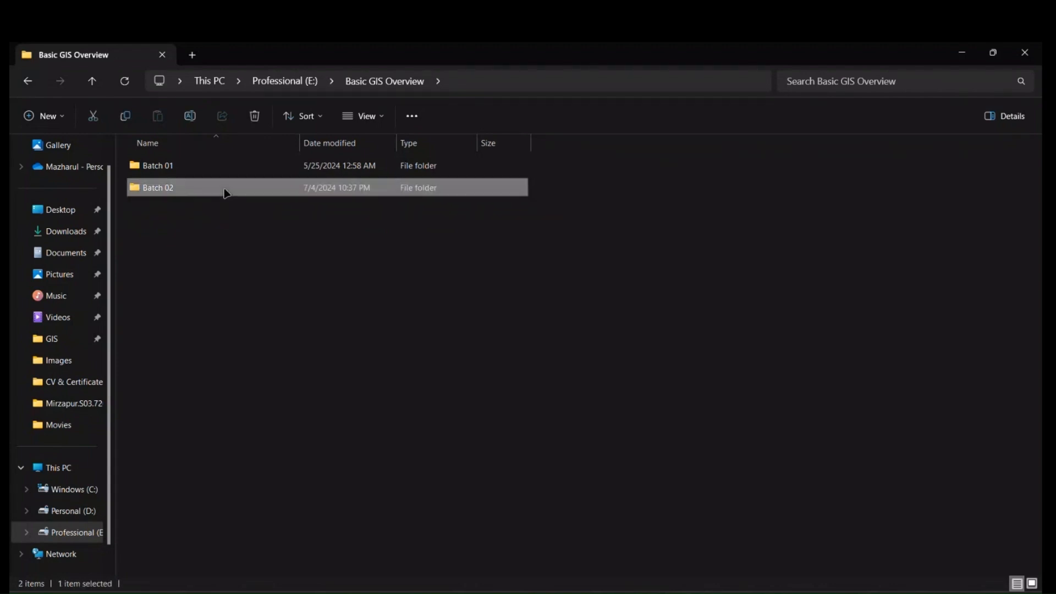
left_click(46, 116)
left_click(108, 155)
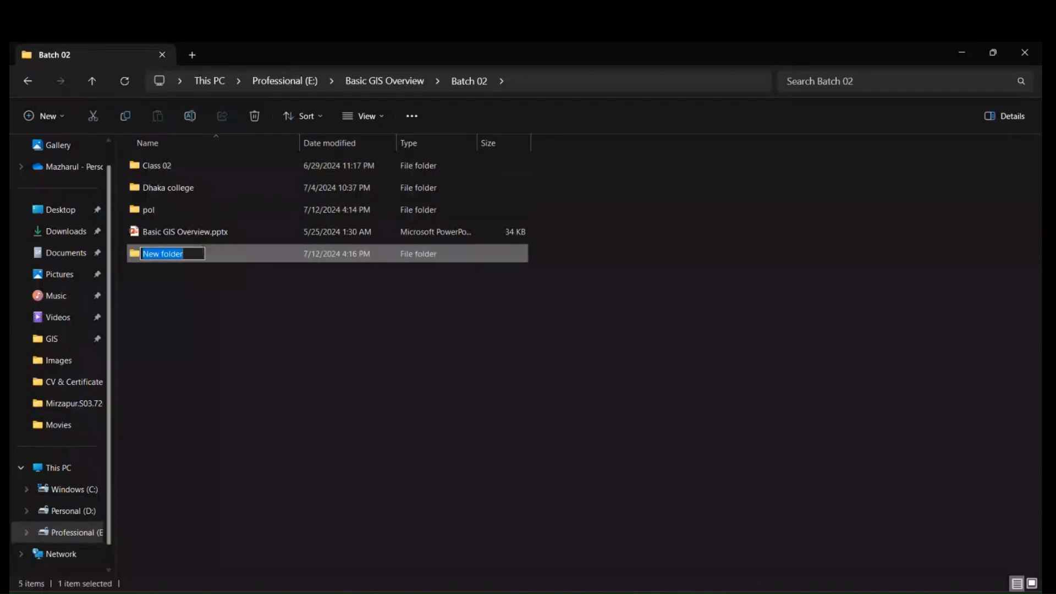
type("Class")
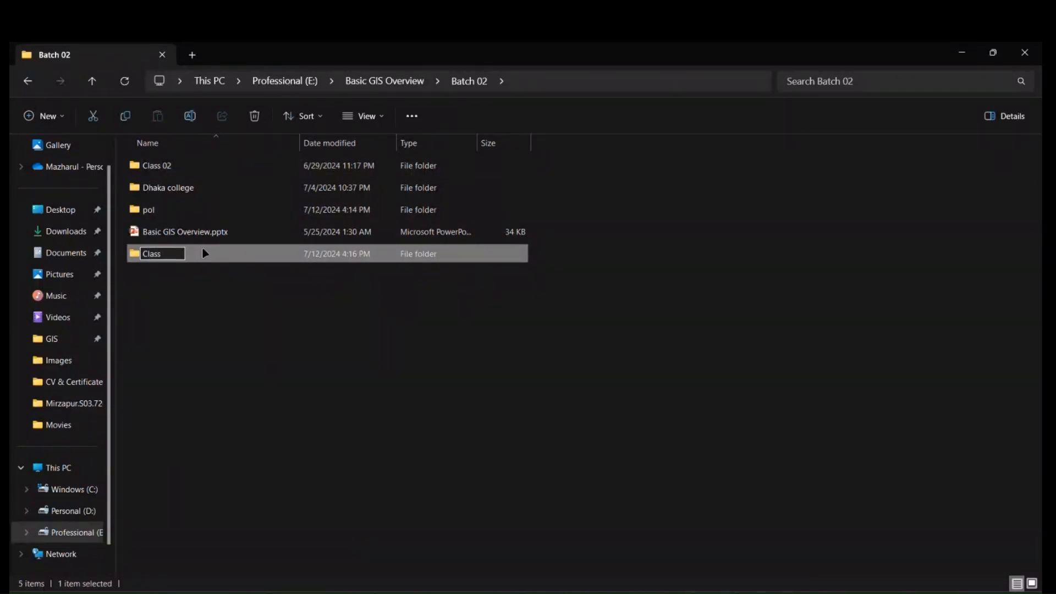
type(" 03")
key("Return")
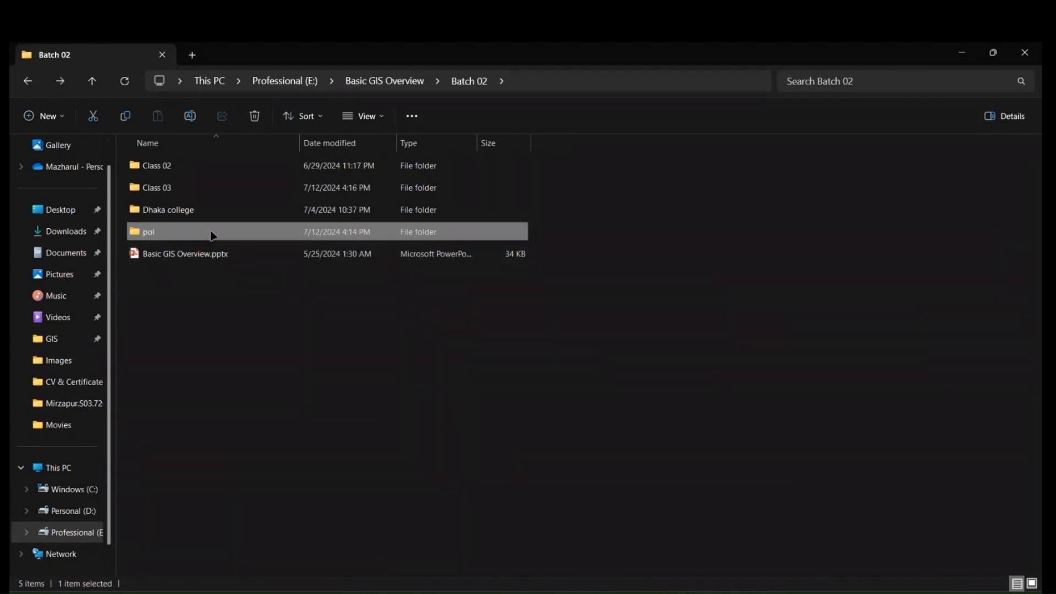
Step: Delete the pol folder from Batch 02, and look inside the Class 02 folder before returning to Batch 02
key("Delete")
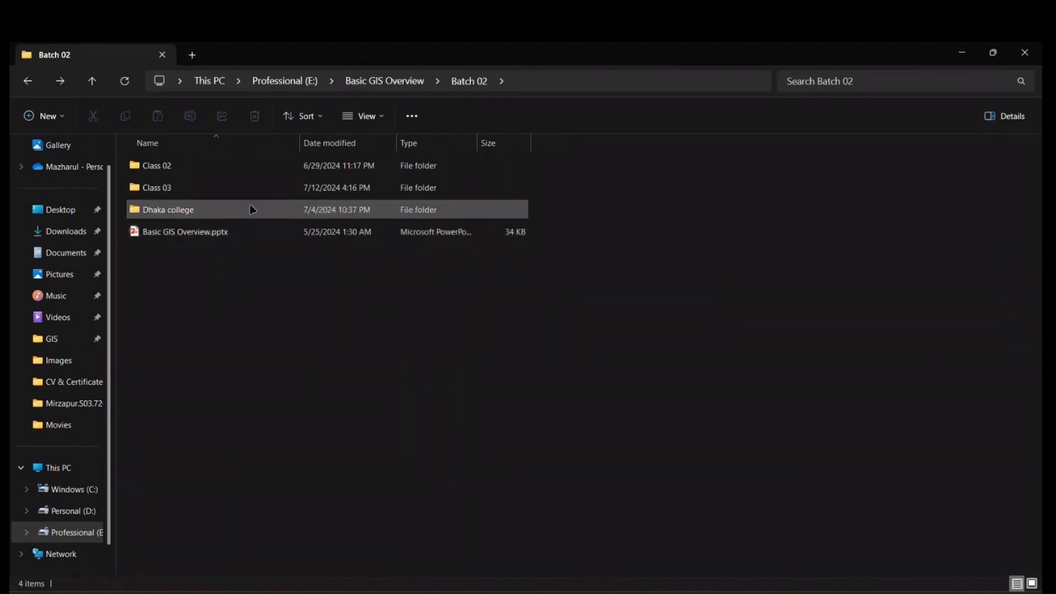
double_click(292, 166)
key("alt+Left")
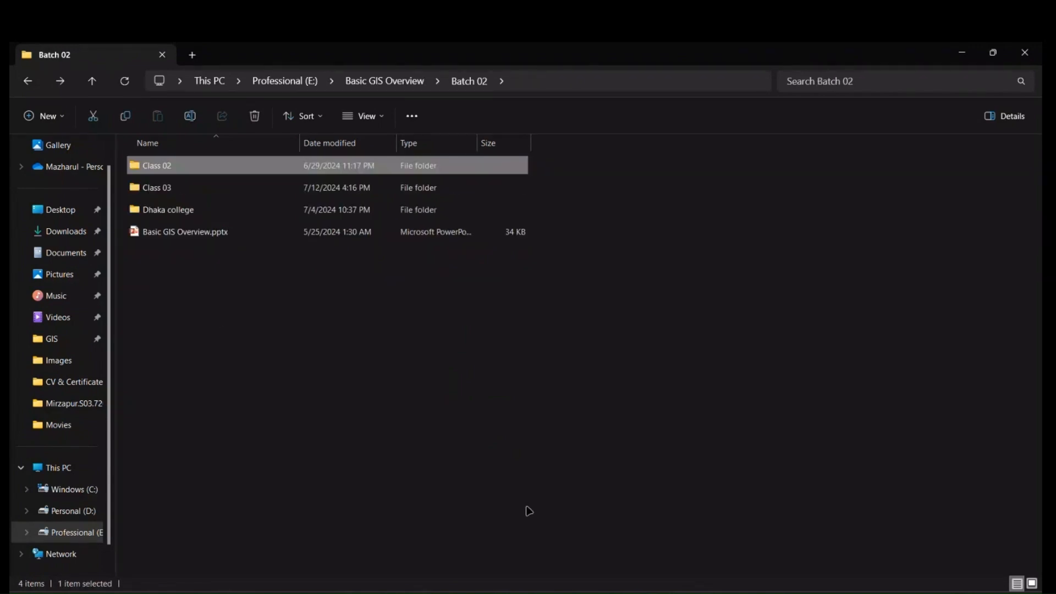
Step: Switch back to ArcMap and refresh the Batch 02 folder connection in the Catalog
key("alt+Tab")
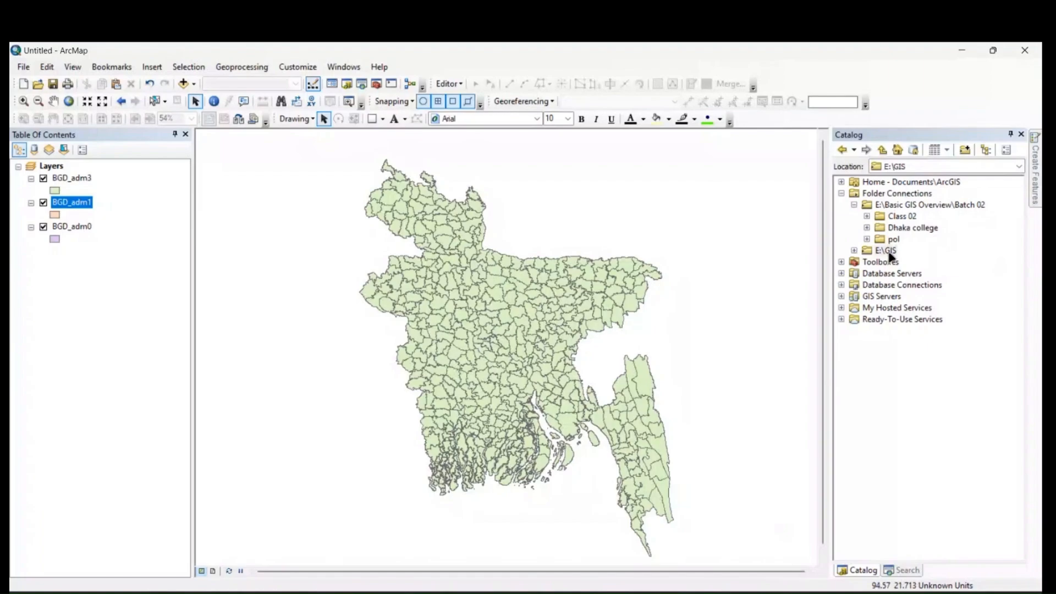
key("alt+Tab")
left_click(640, 592)
left_click(917, 206)
right_click(917, 208)
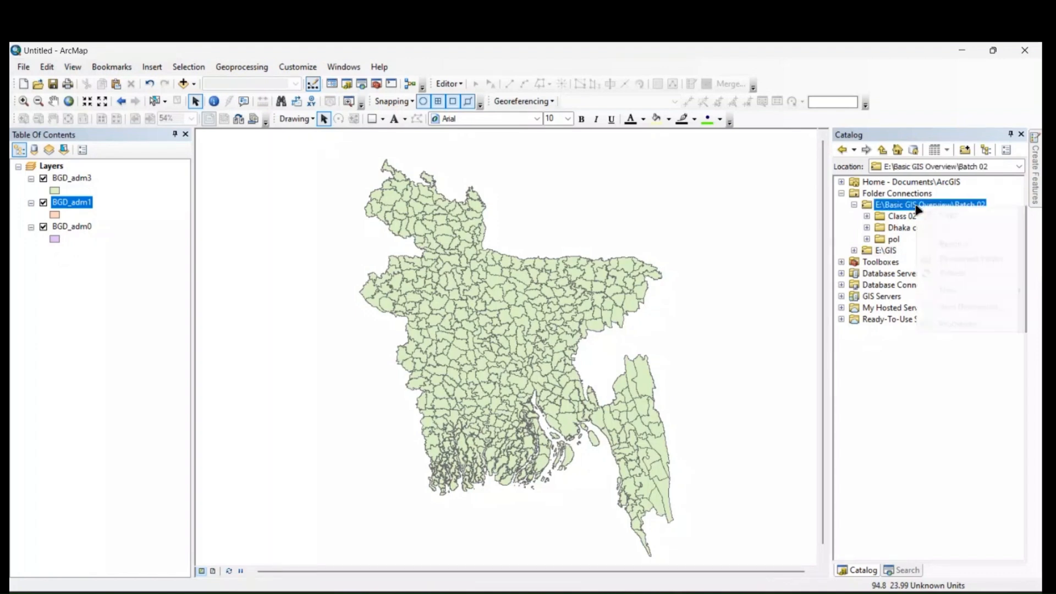
left_click(952, 273)
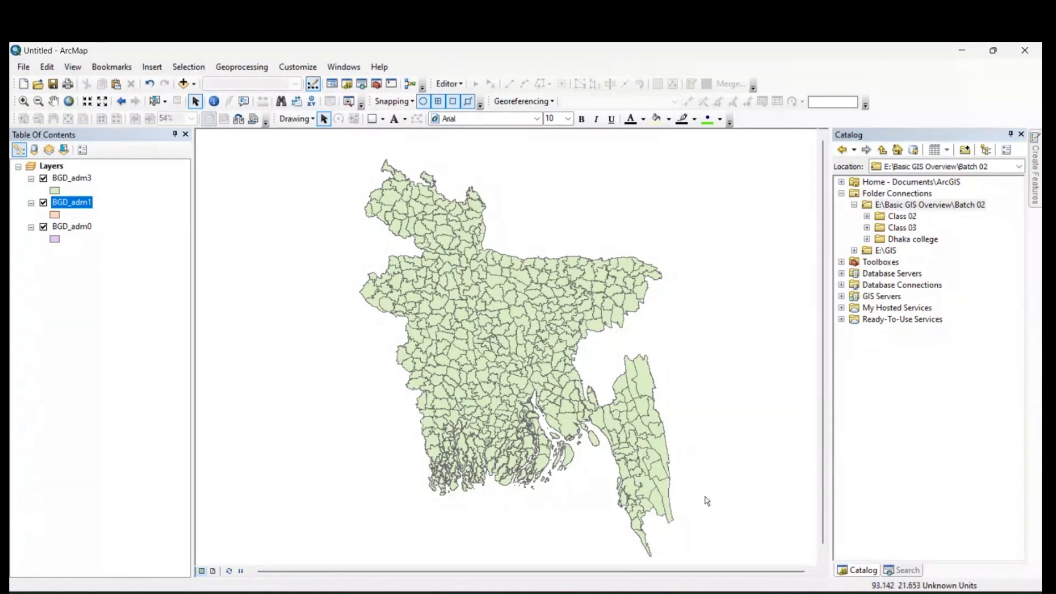
Step: Compare the Batch 02 folder in File Explorer with its Catalog listing, and refresh the connection in ArcMap once more
left_click(693, 593)
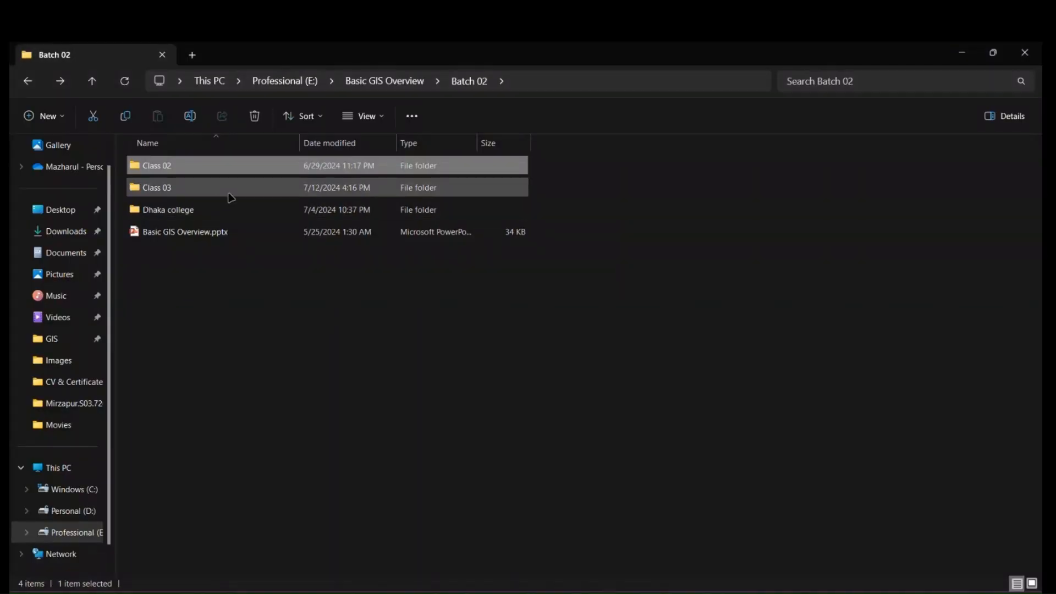
left_click(623, 593)
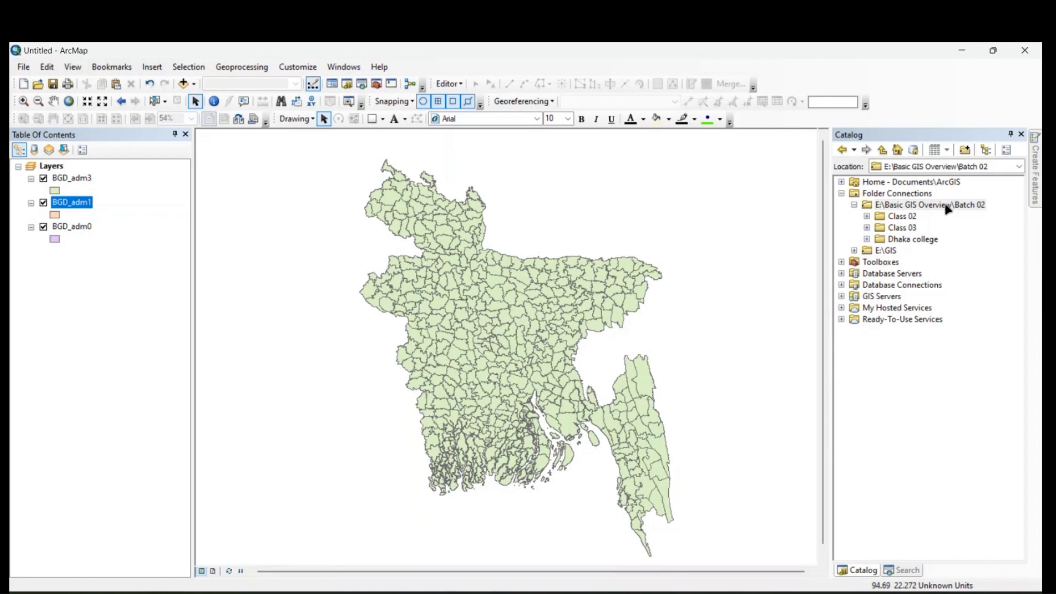
right_click(947, 208)
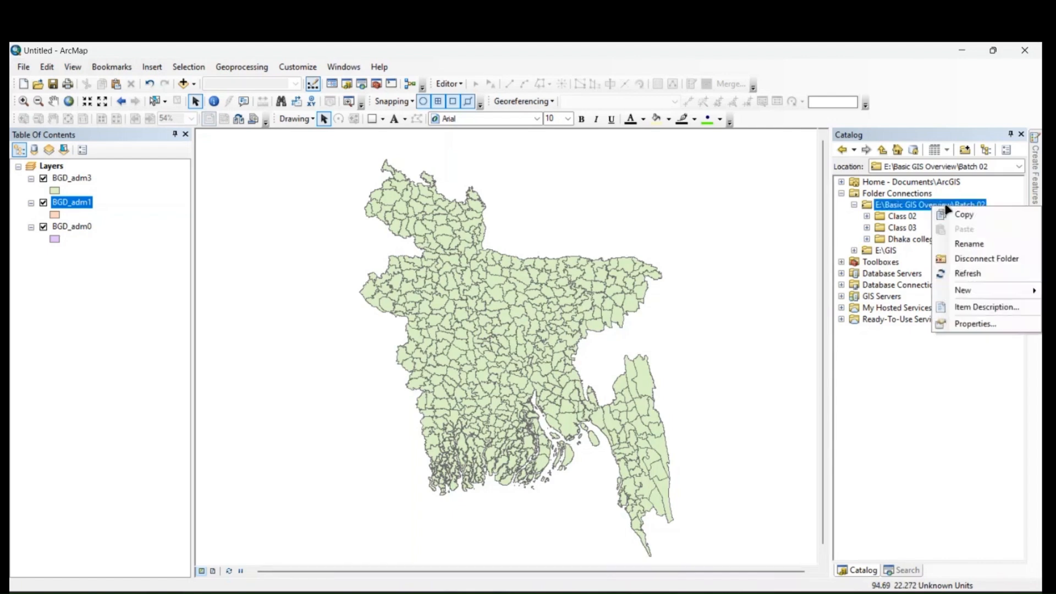
left_click(977, 274)
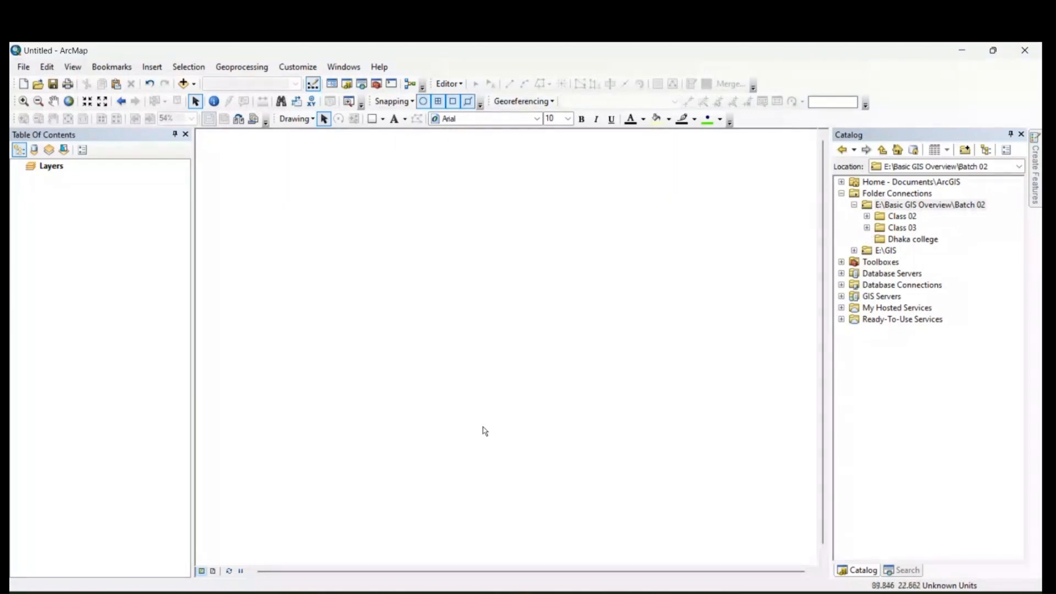
Step: Add Bangladesh-Map.jpg from the Bangladesh Map folder in E:\GIS to the map, accepting the missing spatial reference
left_click(871, 228)
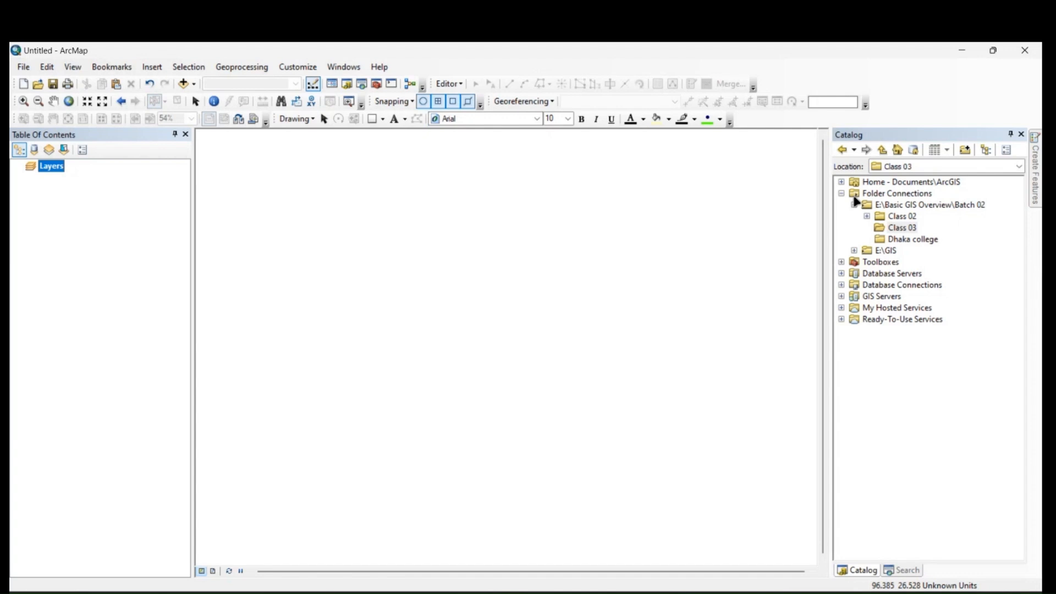
left_click(854, 250)
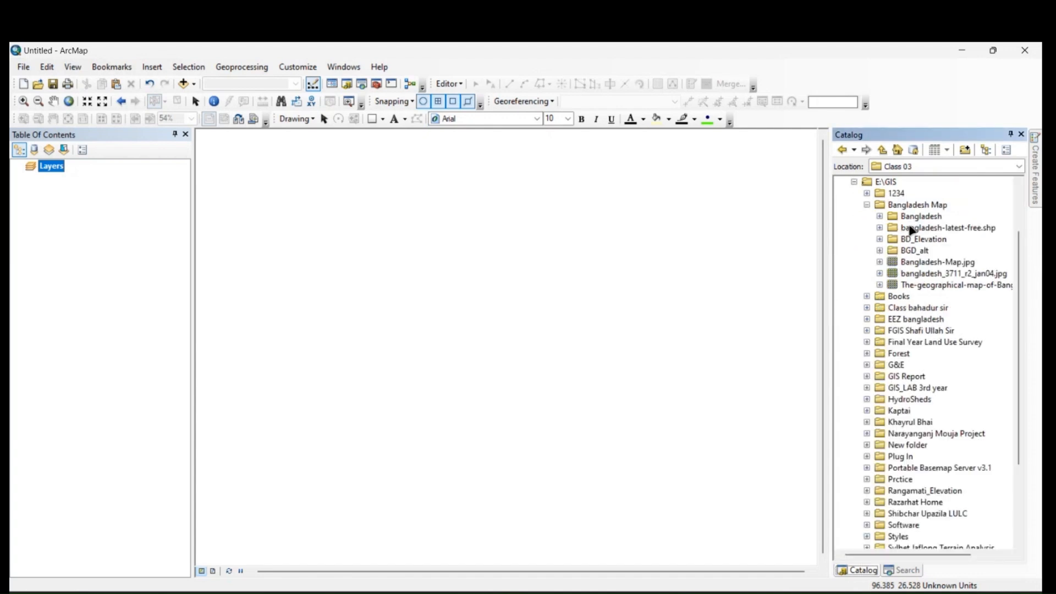
left_click_drag(973, 269, 582, 319)
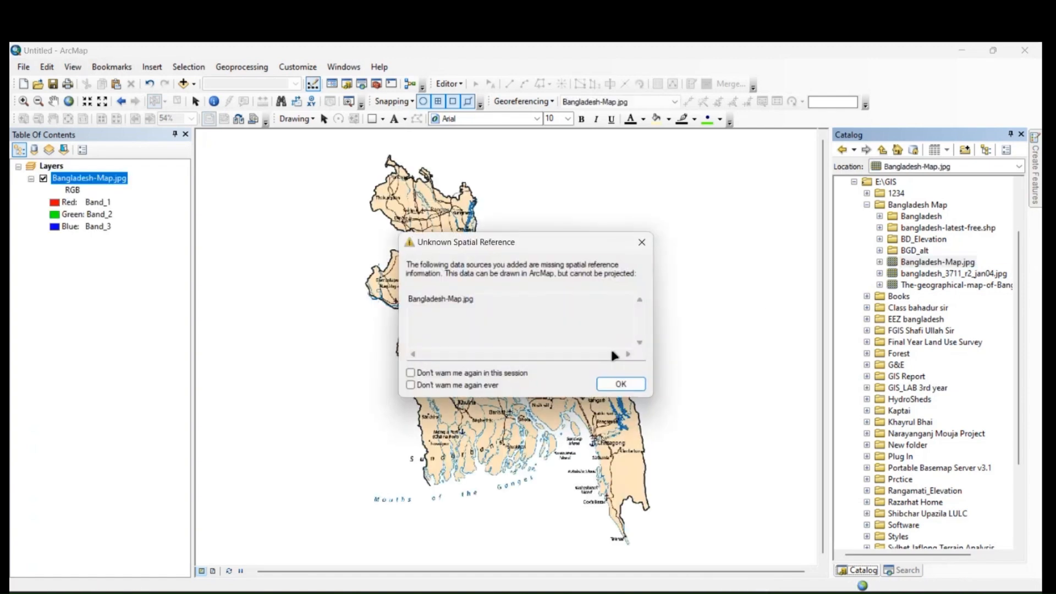
left_click(633, 383)
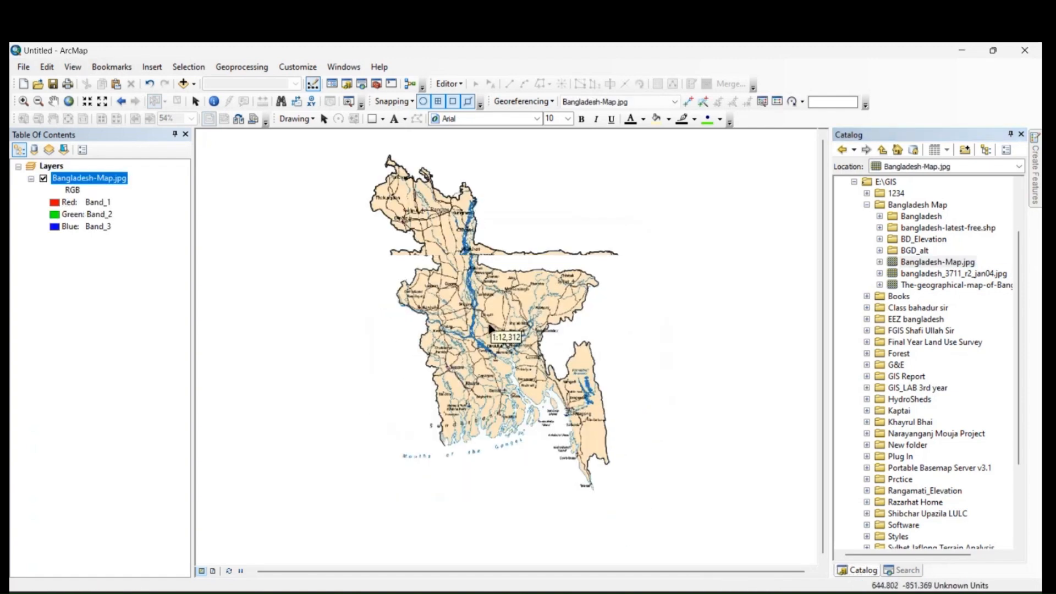
Step: Examine the Bangladesh-Map.jpg raster close up until its individual pixels show, and return to the whole-country view
scroll(489, 328, "down", 3)
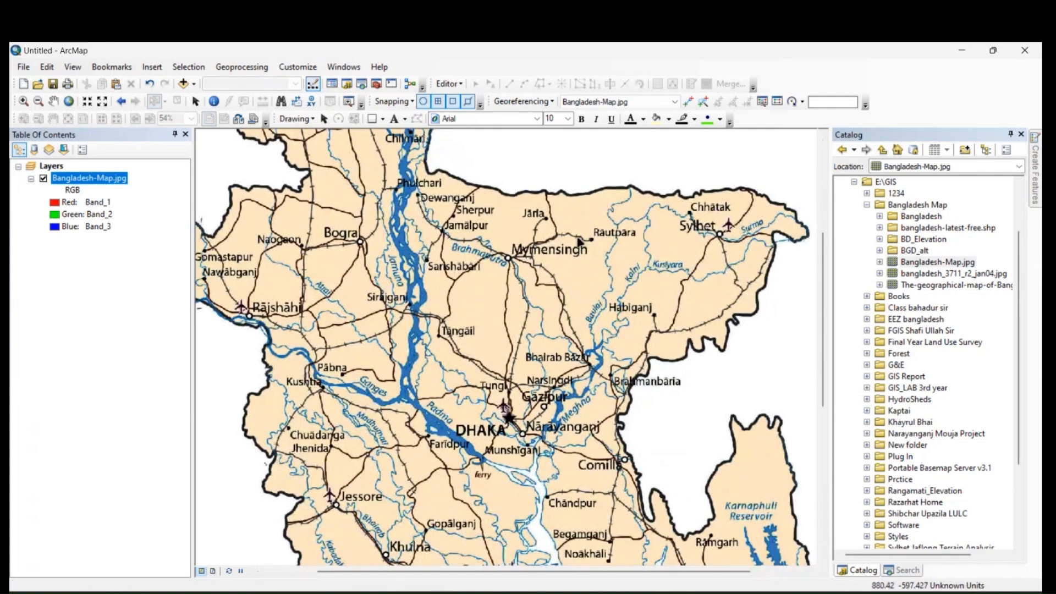
scroll(536, 342, "down", 10)
scroll(416, 346, "down", 9)
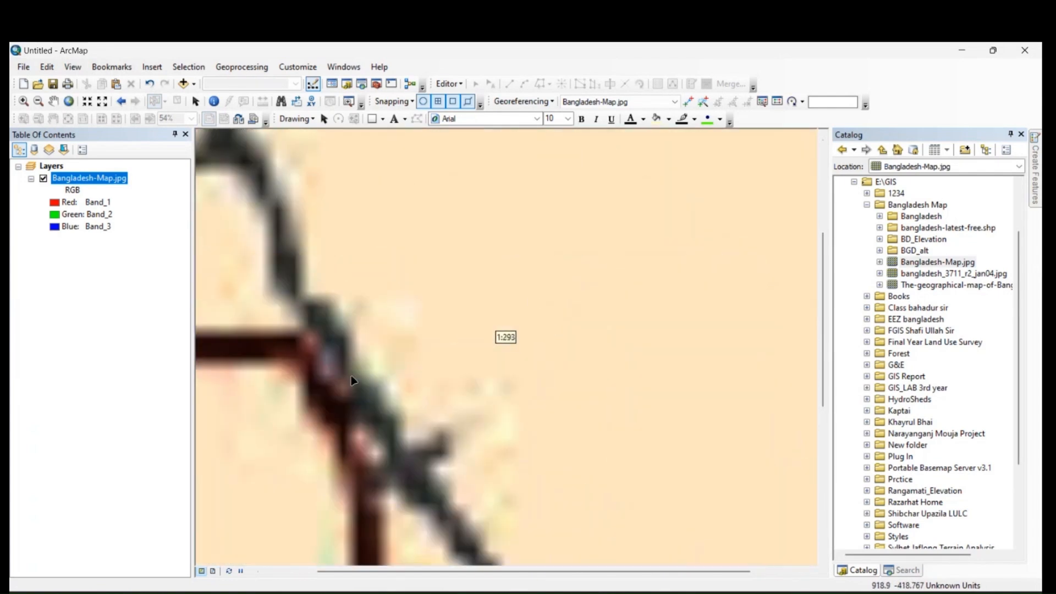
scroll(365, 330, "down", 3)
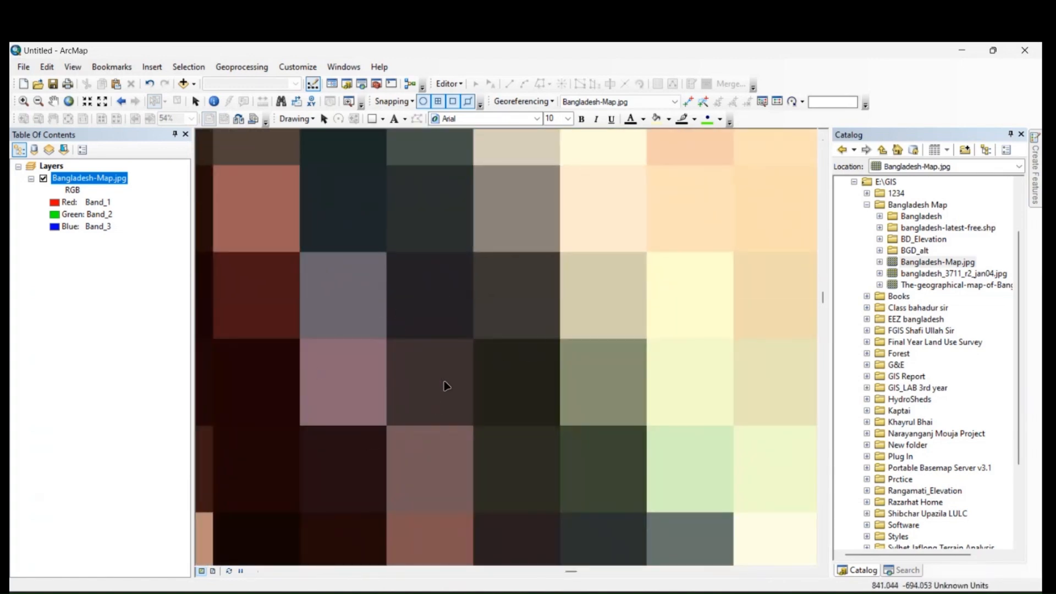
scroll(620, 299, "up", 8)
scroll(536, 358, "up", 5)
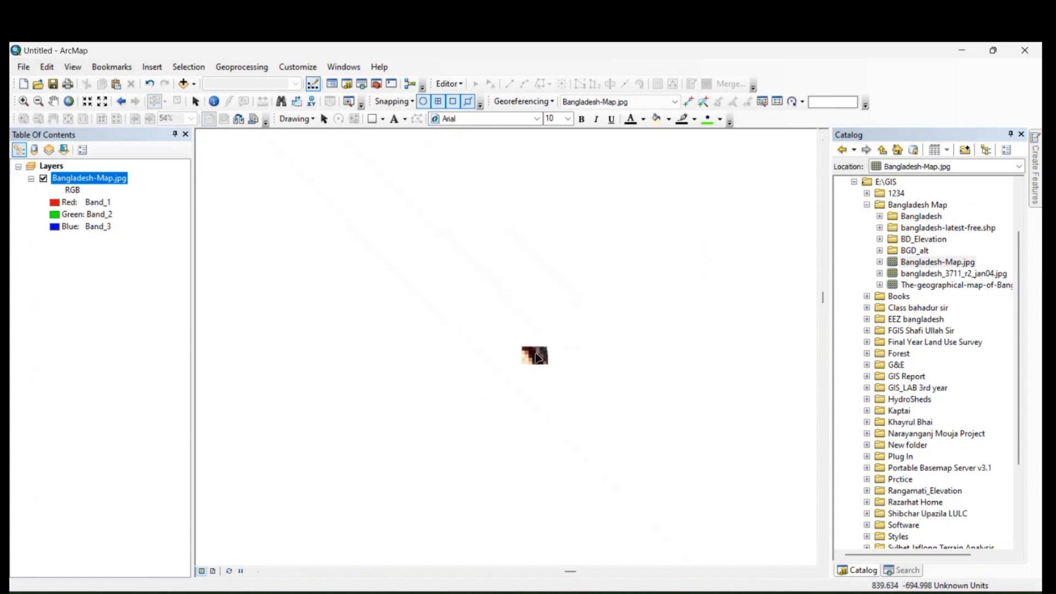
scroll(538, 358, "up", 2)
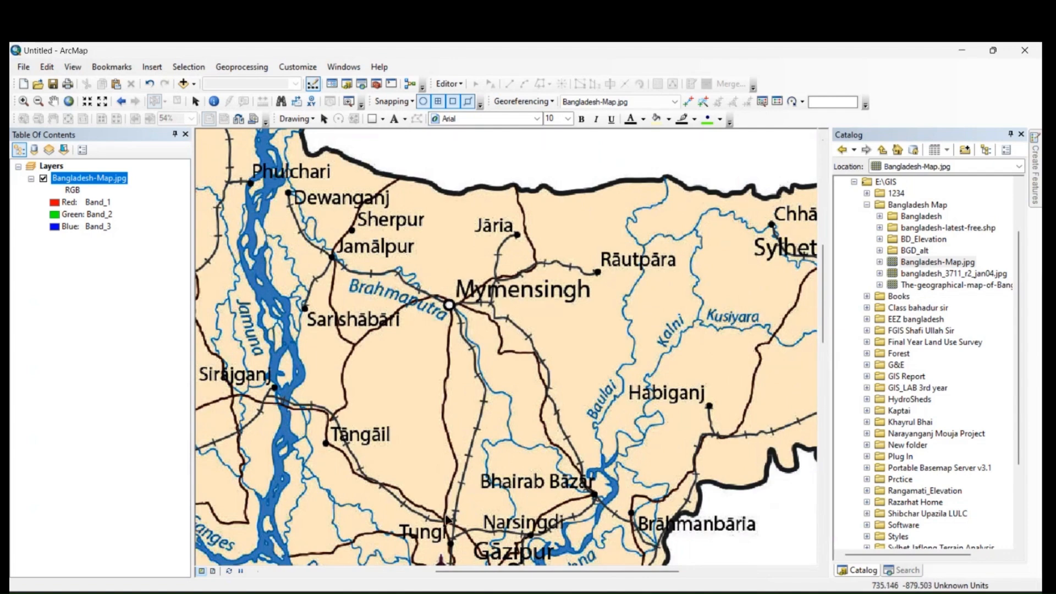
scroll(450, 512, "up", 3)
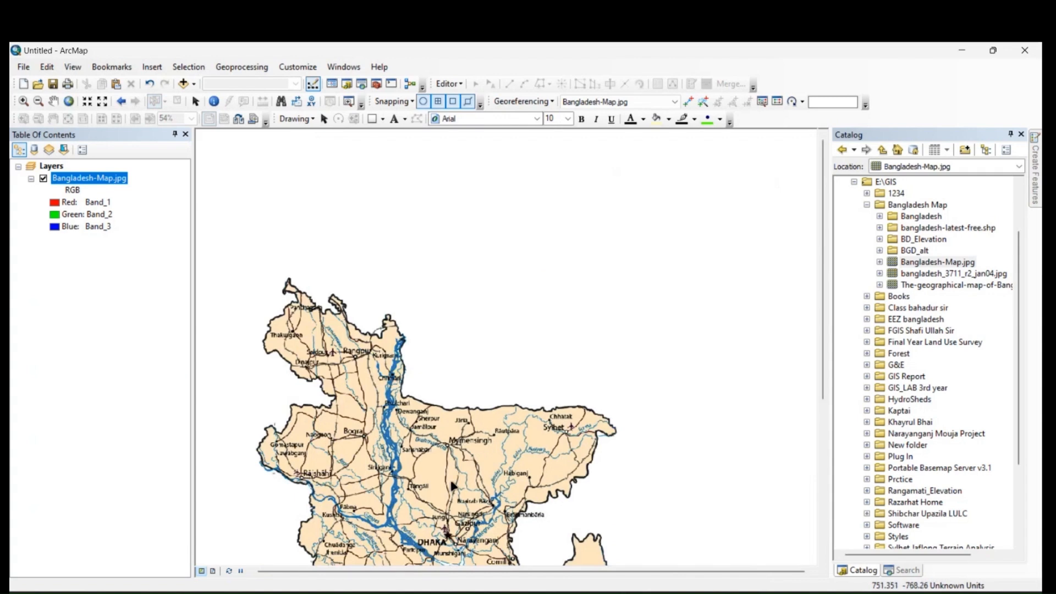
scroll(451, 482, "up", 1)
left_click_drag(446, 445, 505, 312)
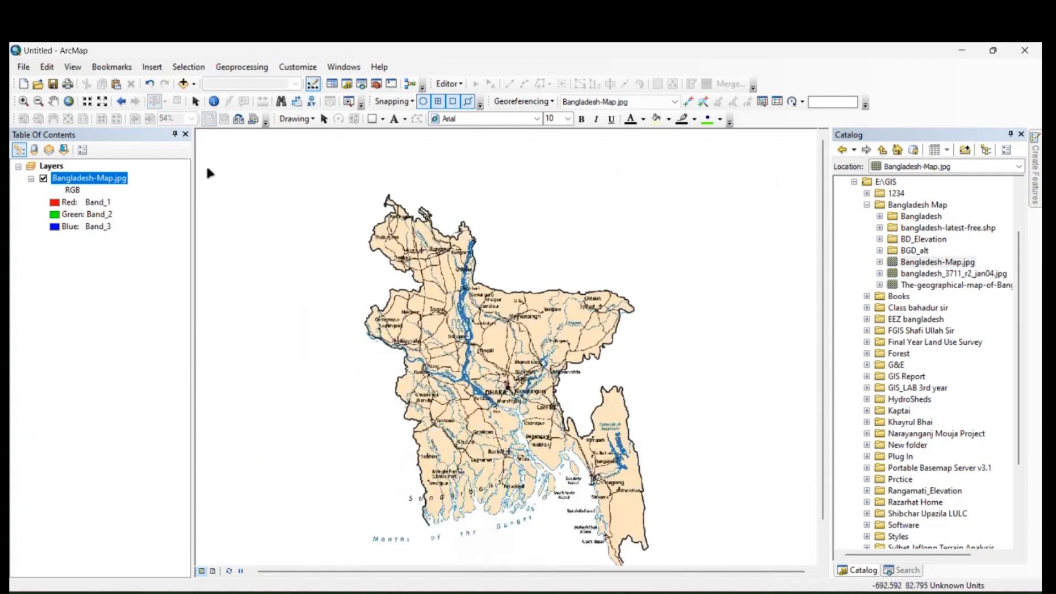
Step: Remove the Bangladesh-Map.jpg layer from the map
right_click(120, 177)
key("Escape")
key("Delete")
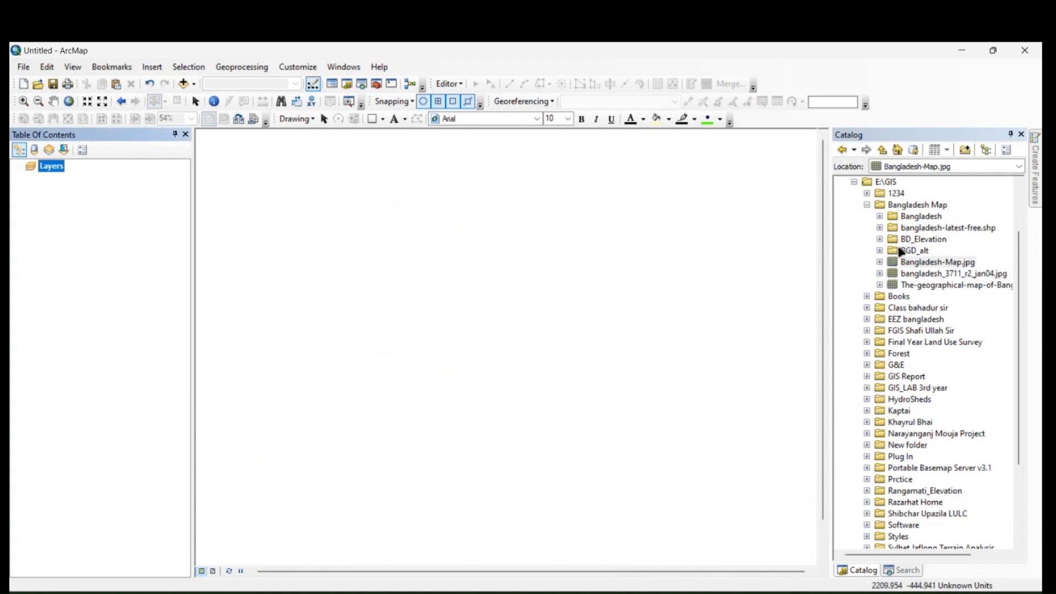
Step: Add BGD_adm3.shp from the Bangladesh subfolder of Bangladesh Map to the map
left_click(879, 217)
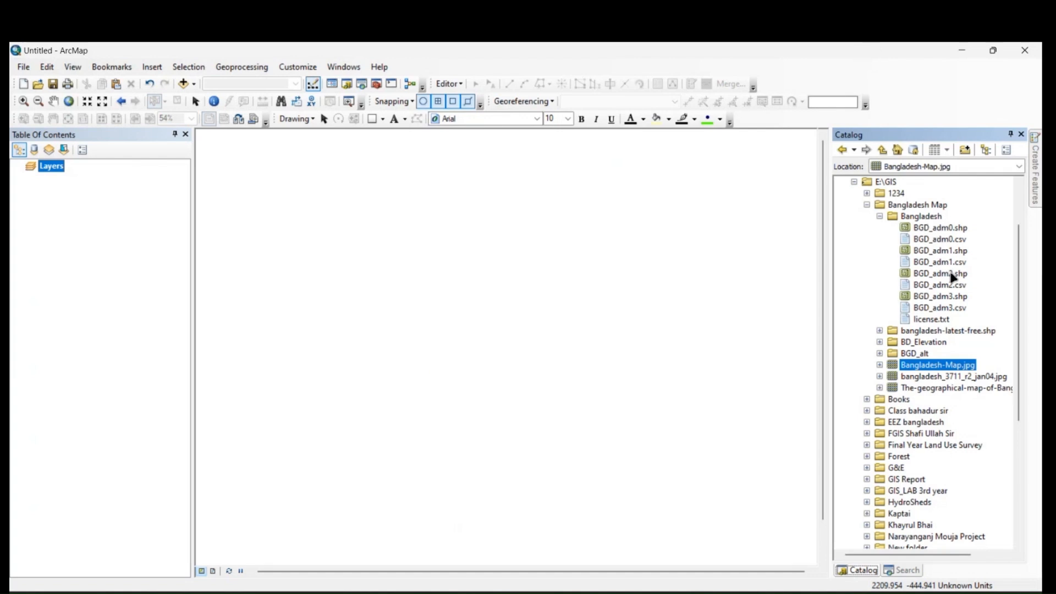
left_click_drag(958, 300, 539, 304)
scroll(498, 291, "up", 1)
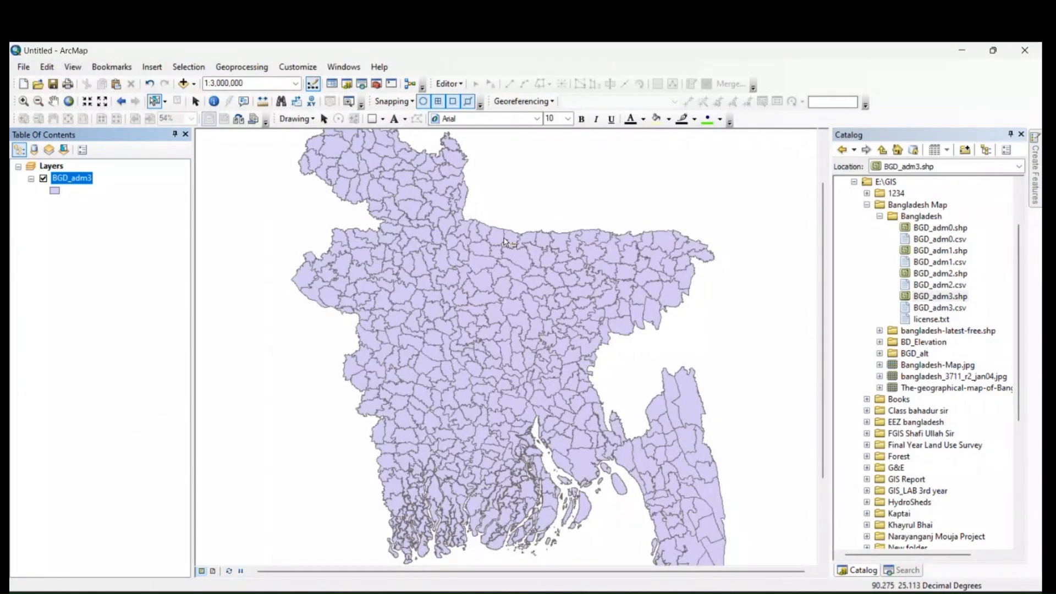
Step: Examine the northern boundary line of the BGD_adm3 layer at very large scales to see how vector data displays close up
scroll(511, 231, "up", 4)
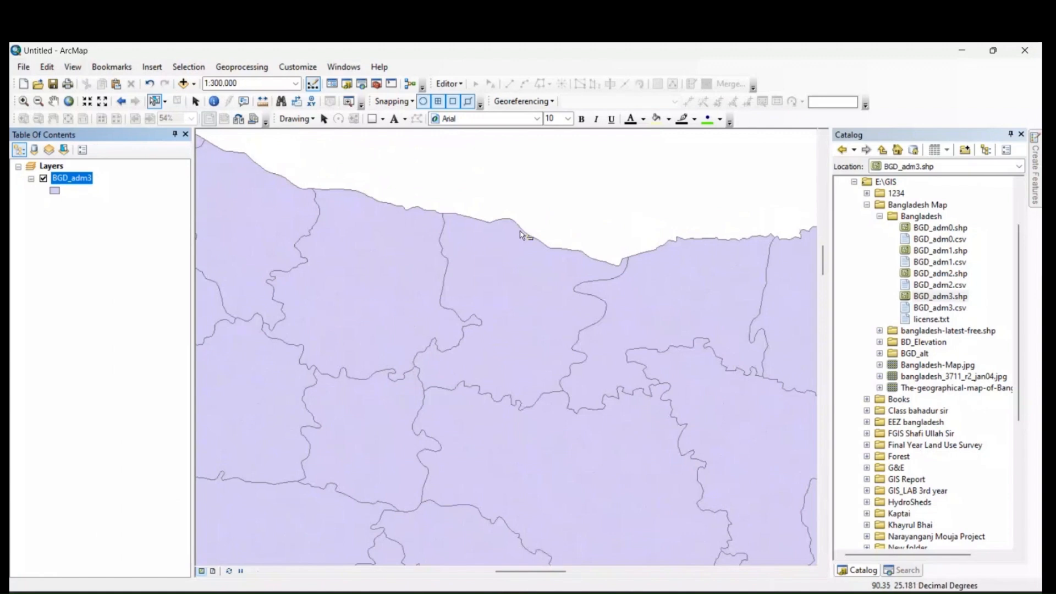
scroll(520, 235, "up", 4)
scroll(523, 241, "down", 5)
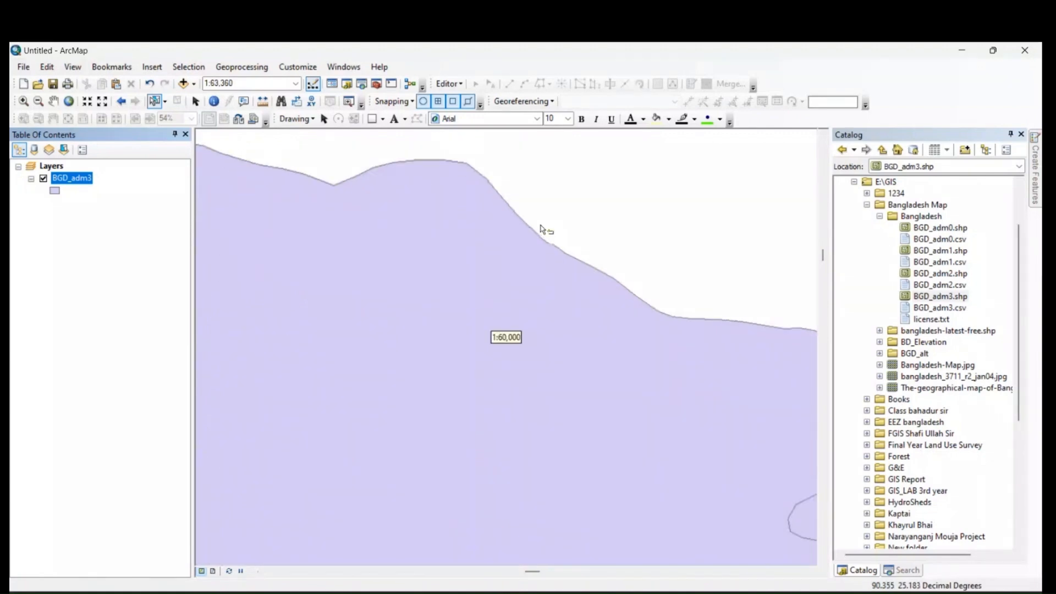
scroll(525, 290, "down", 3)
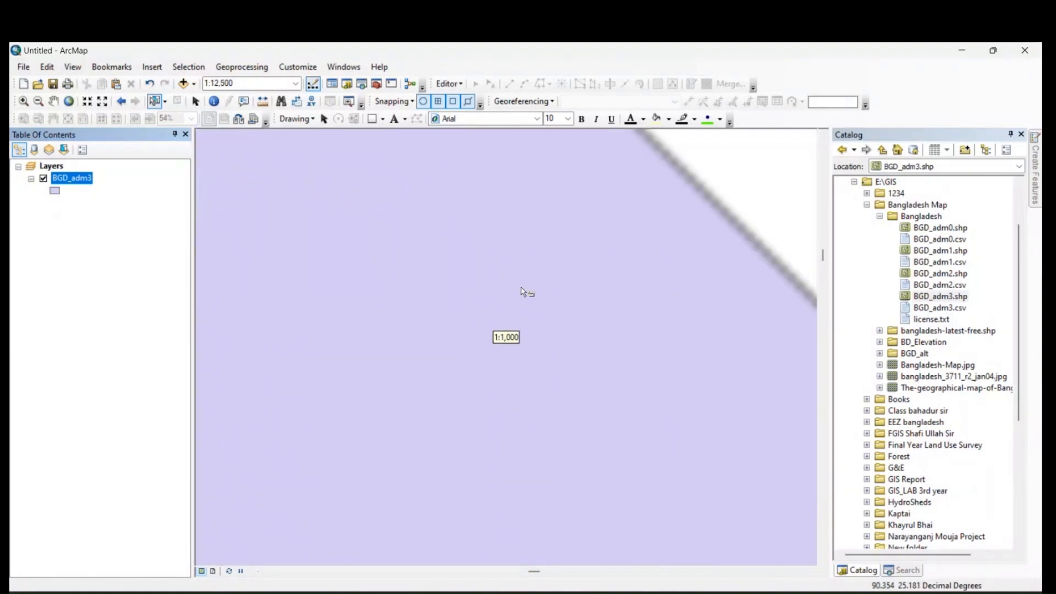
left_click_drag(662, 240, 471, 386)
scroll(526, 349, "down", 1)
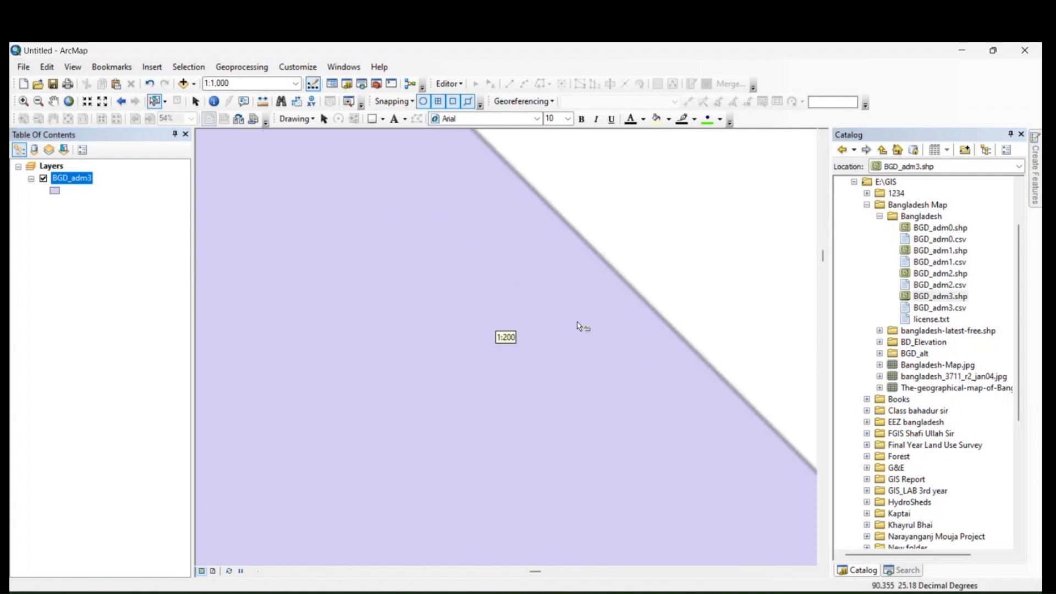
scroll(605, 302, "down", 3)
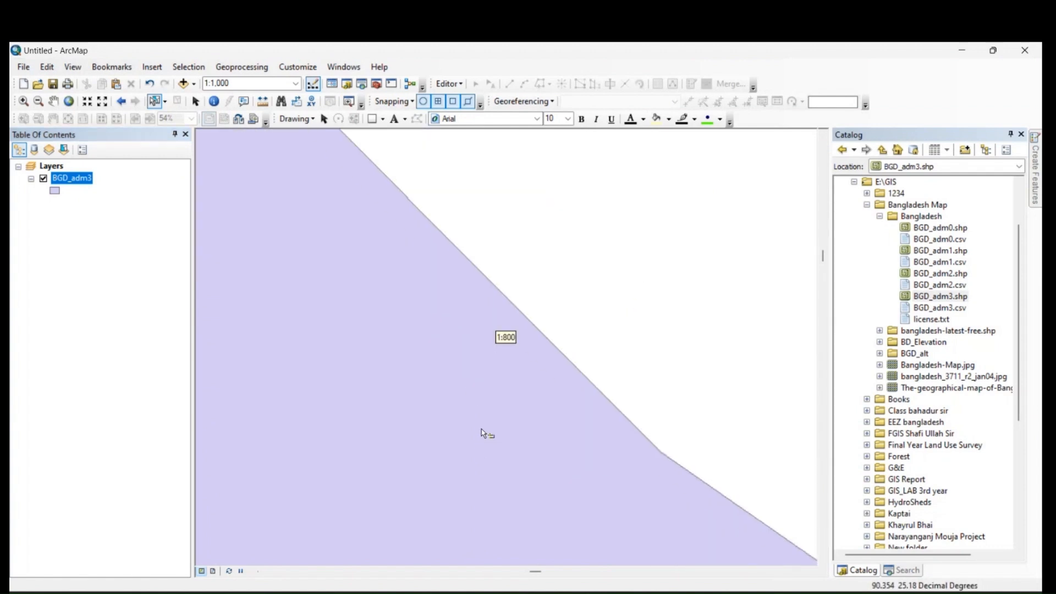
scroll(605, 330, "down", 2)
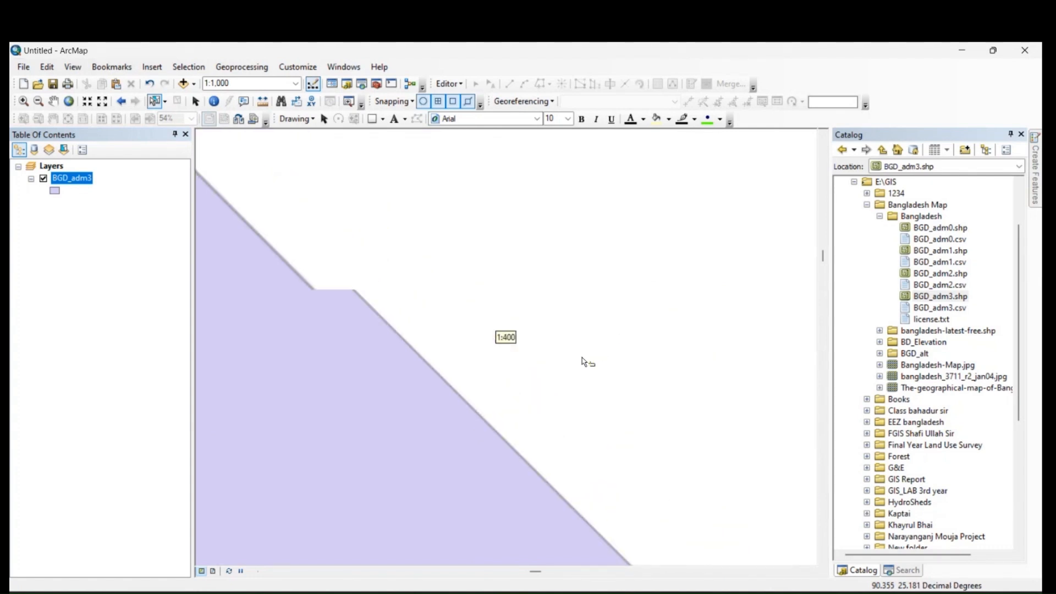
scroll(452, 448, "up", 3)
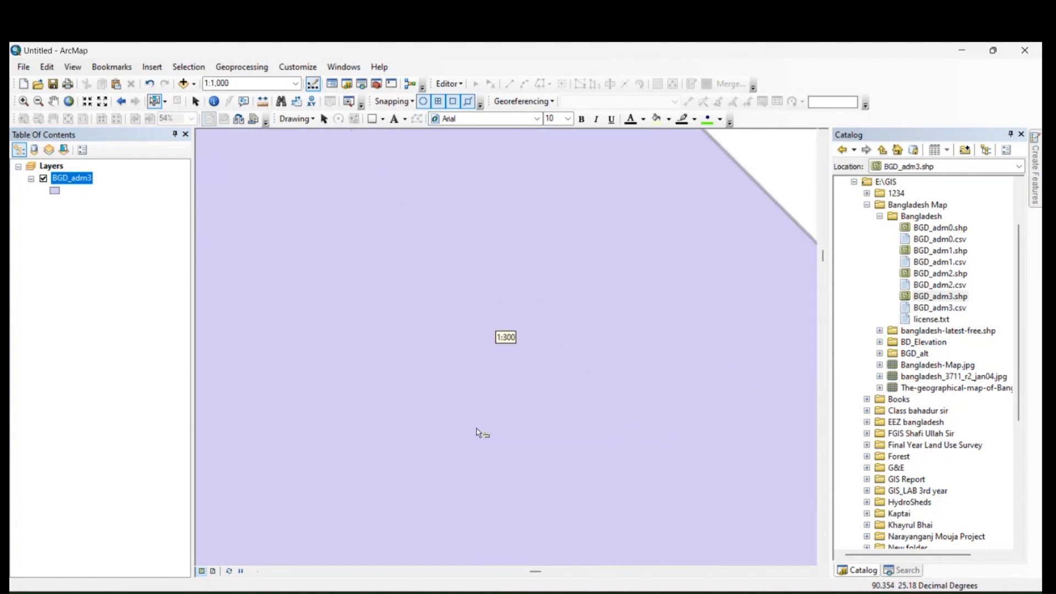
scroll(652, 333, "up", 3)
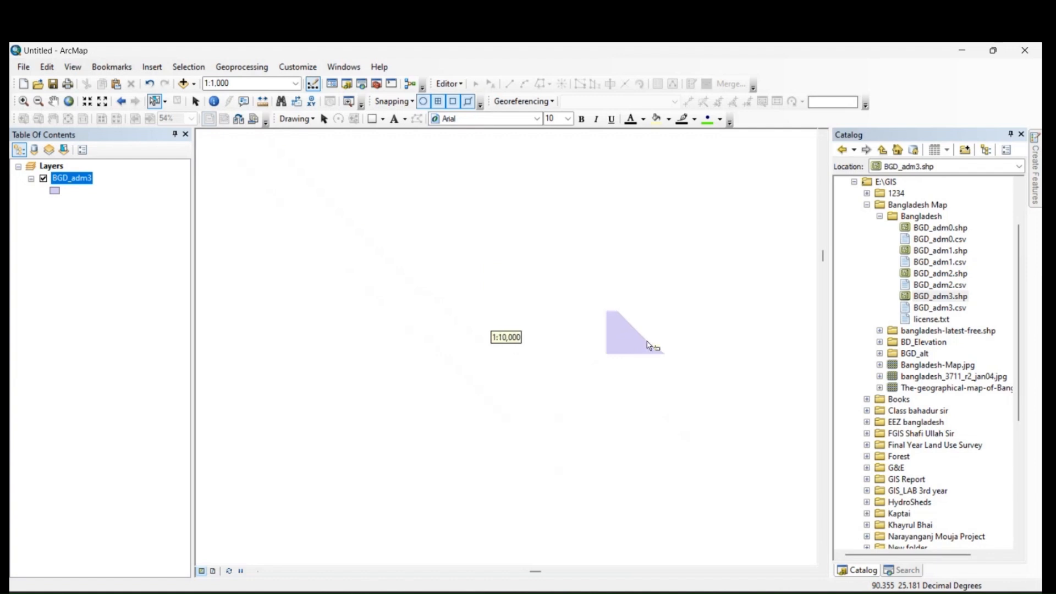
scroll(601, 396, "up", 3)
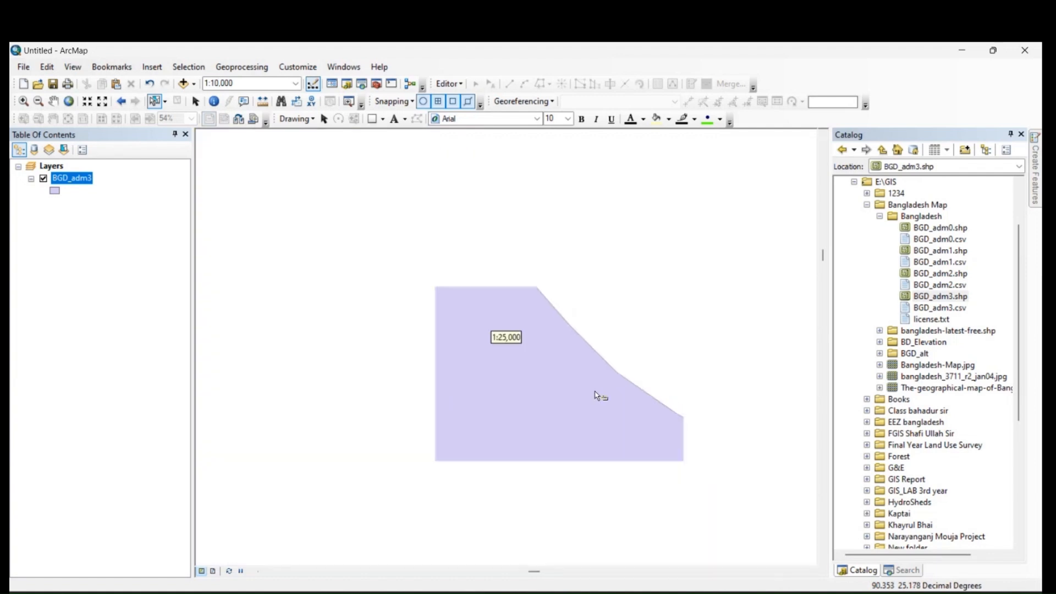
scroll(601, 395, "up", 2)
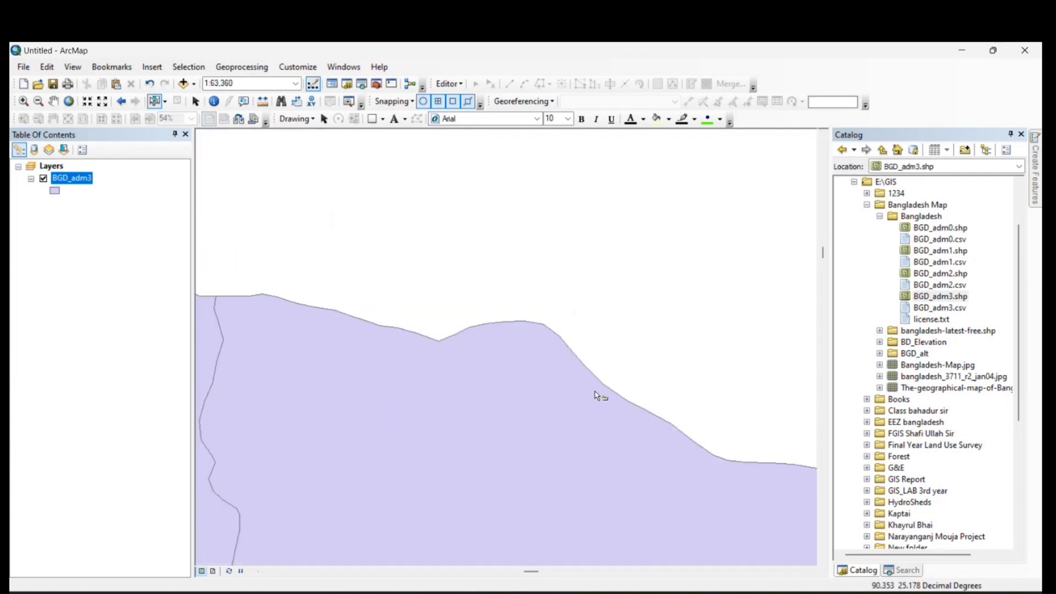
left_click_drag(550, 455, 567, 378)
scroll(574, 388, "up", 2)
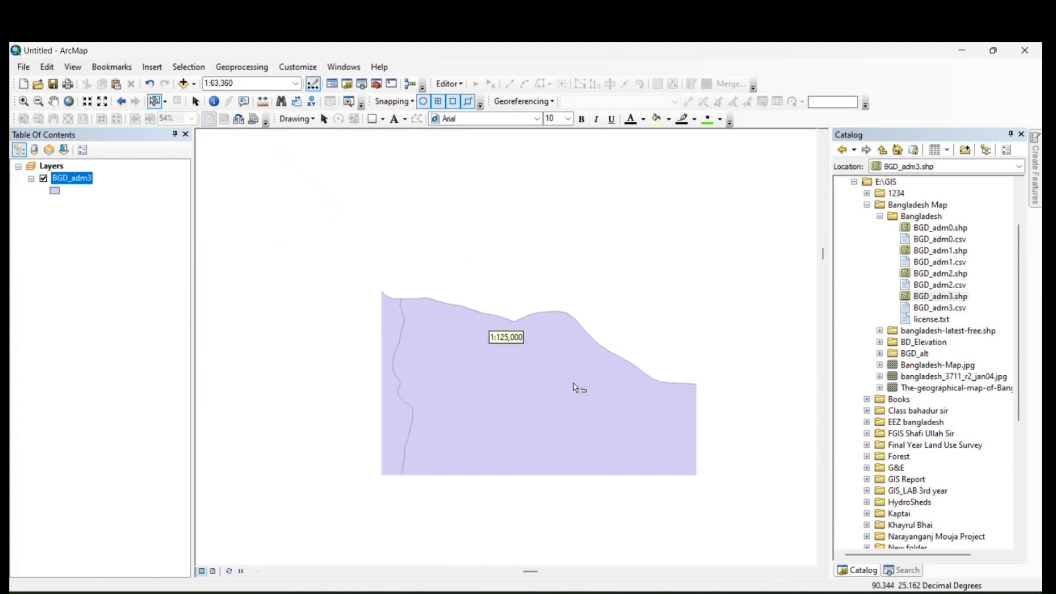
Step: Select one polygon on the northern border of BGD_adm3, locate it within the whole country, and deselect it
left_click(543, 459)
left_click_drag(543, 460, 553, 337)
scroll(536, 438, "up", 2)
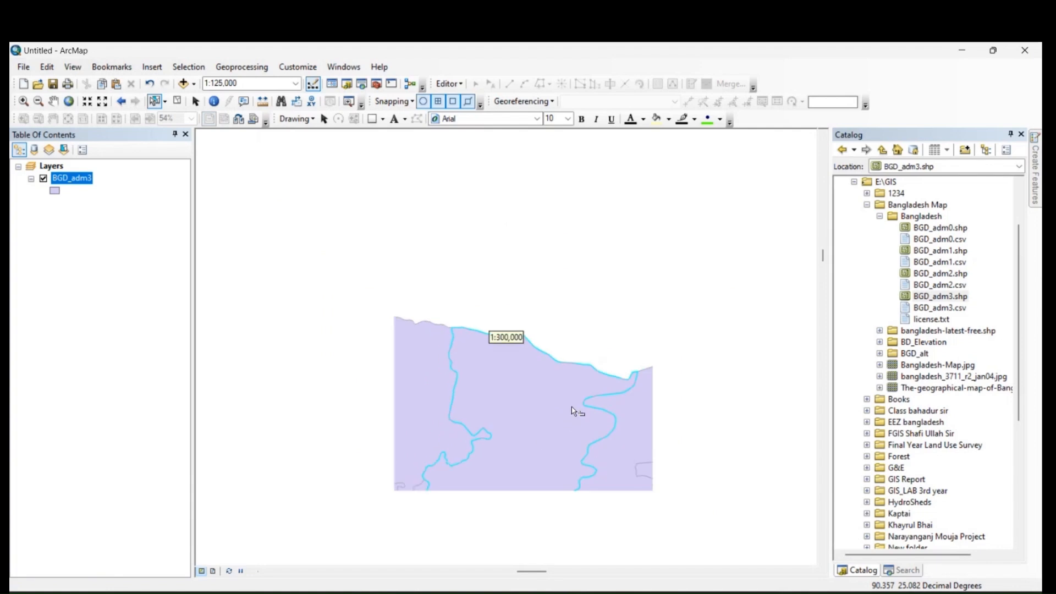
left_click_drag(542, 448, 542, 434)
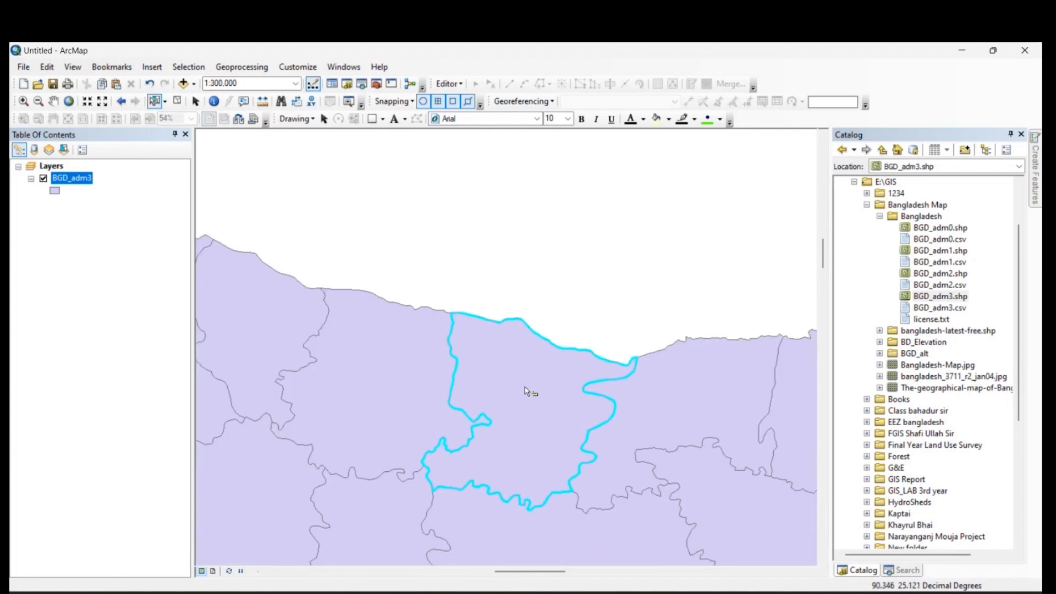
scroll(526, 391, "up", 5)
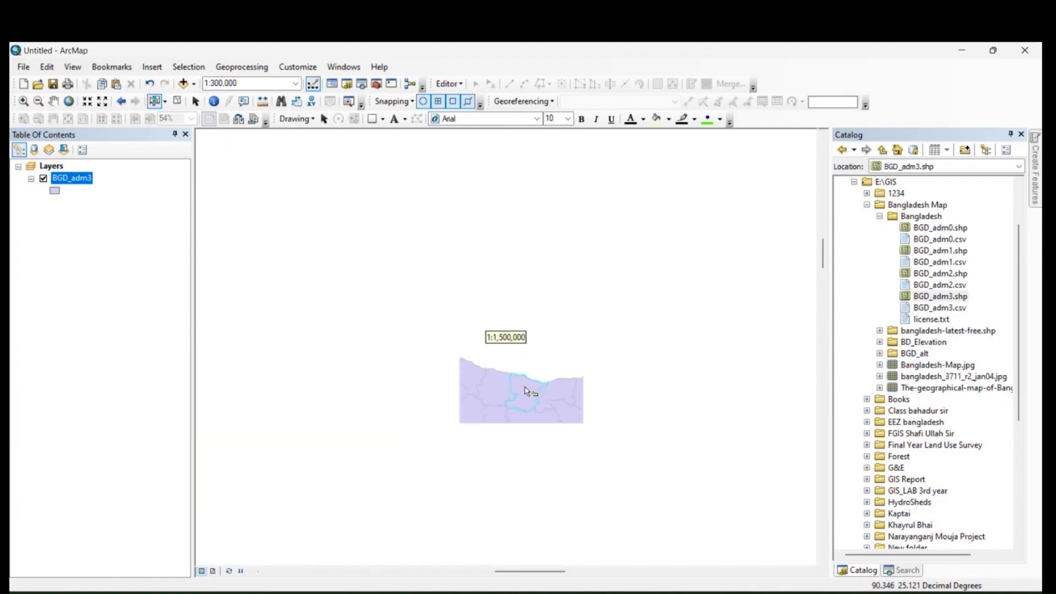
scroll(525, 391, "down", 3)
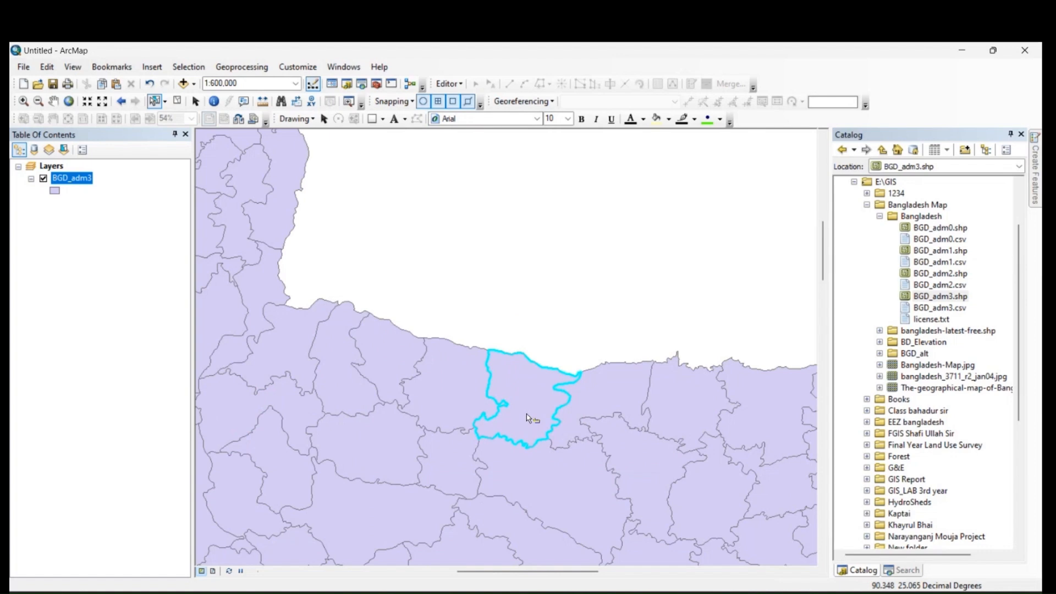
scroll(573, 417, "up", 2)
scroll(573, 418, "up", 3)
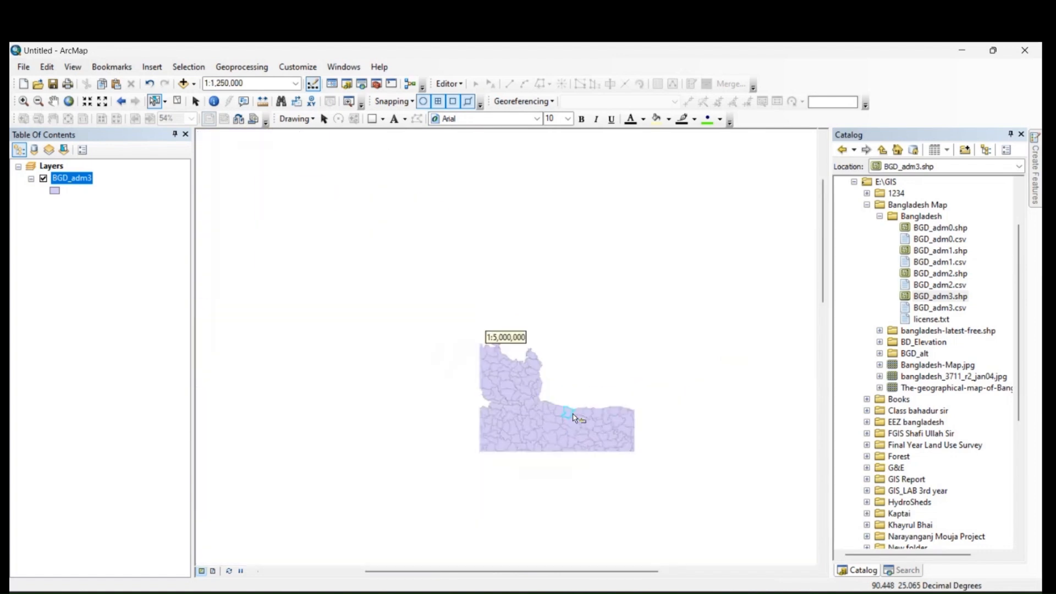
left_click_drag(551, 454, 500, 334)
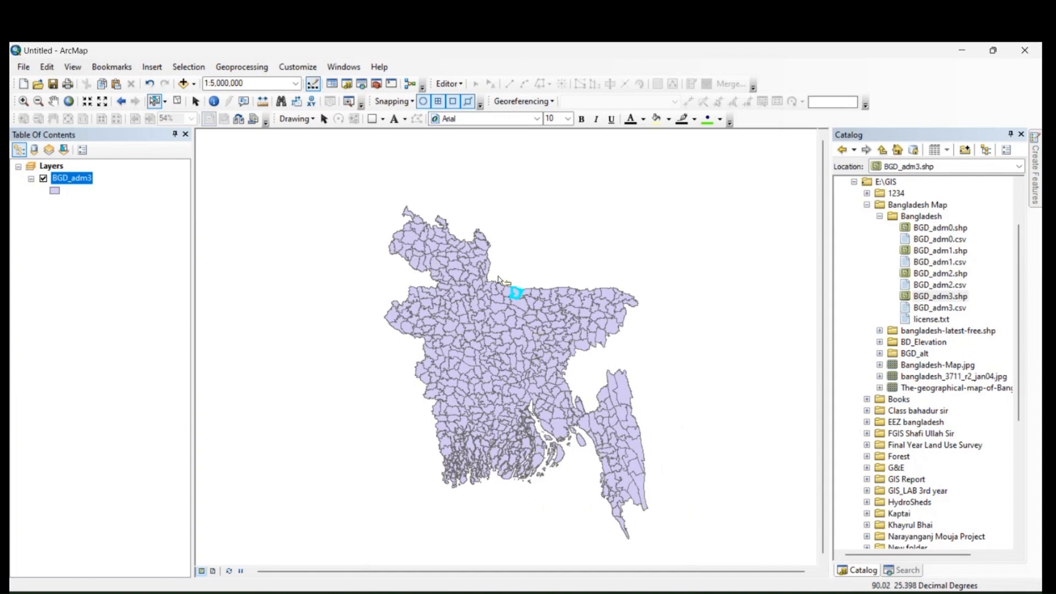
left_click(655, 180)
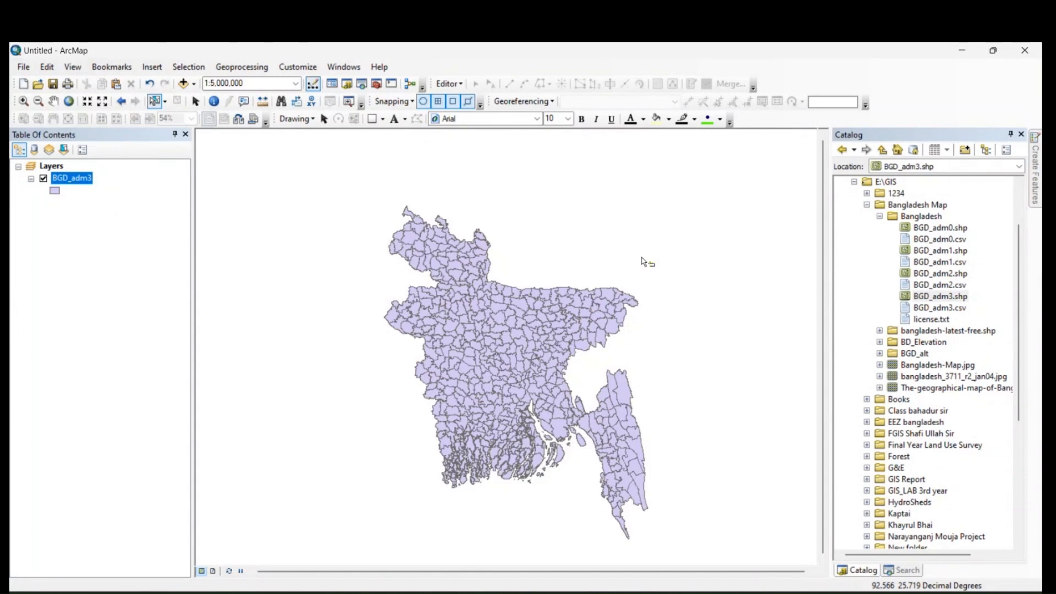
Step: Select most of the BGD_adm3 polygons at once, select only one southeastern polygon instead, and clear the selection
left_click_drag(613, 196, 365, 467)
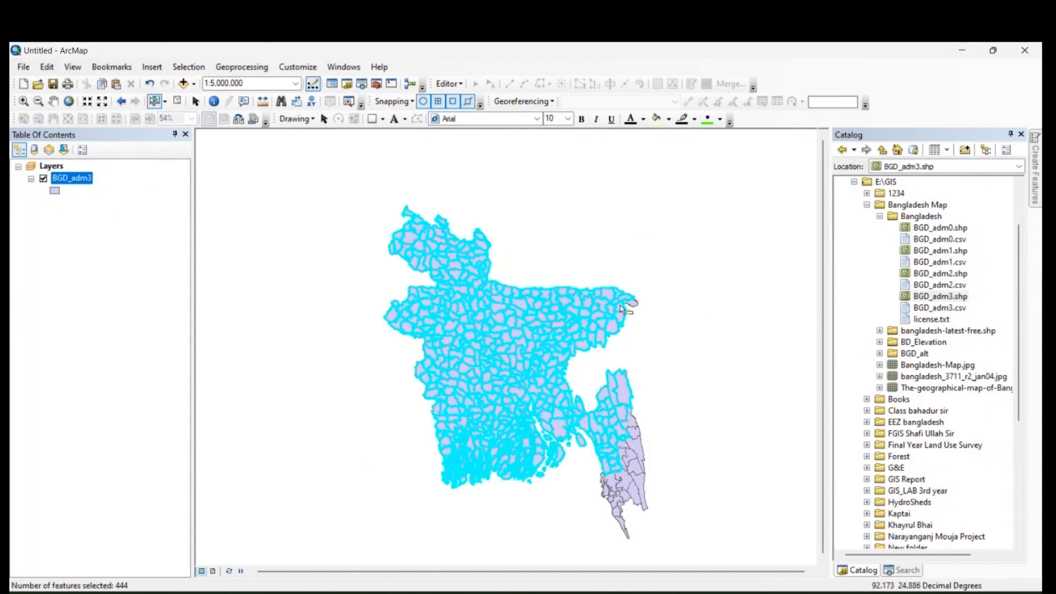
left_click(611, 378)
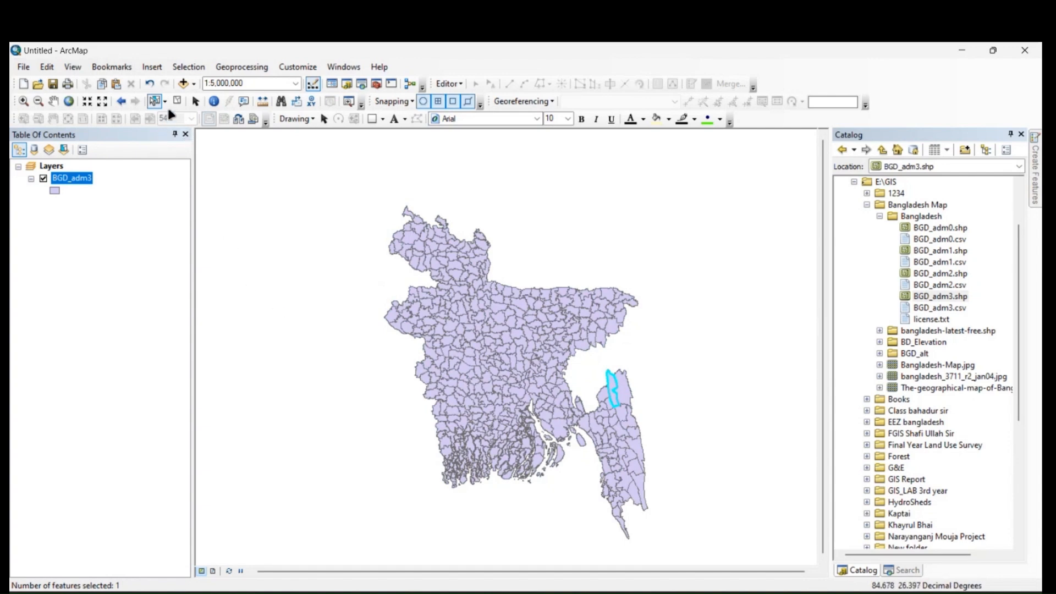
left_click(176, 102)
Step: Start a new shapefile in the Class 03 folder and set its feature type to Polyline
left_click(878, 217)
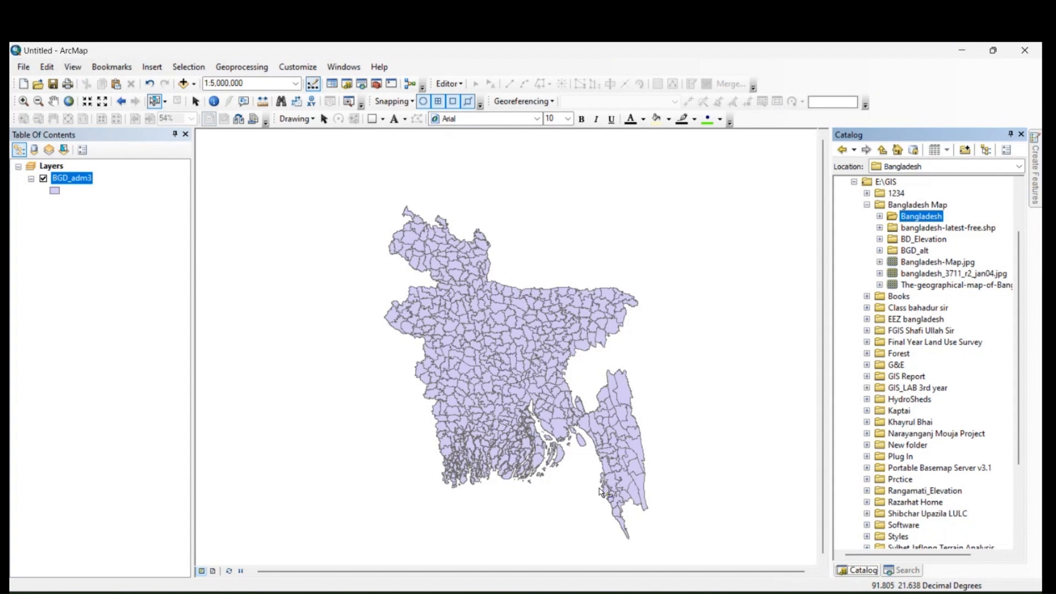
left_click(854, 182)
right_click(897, 228)
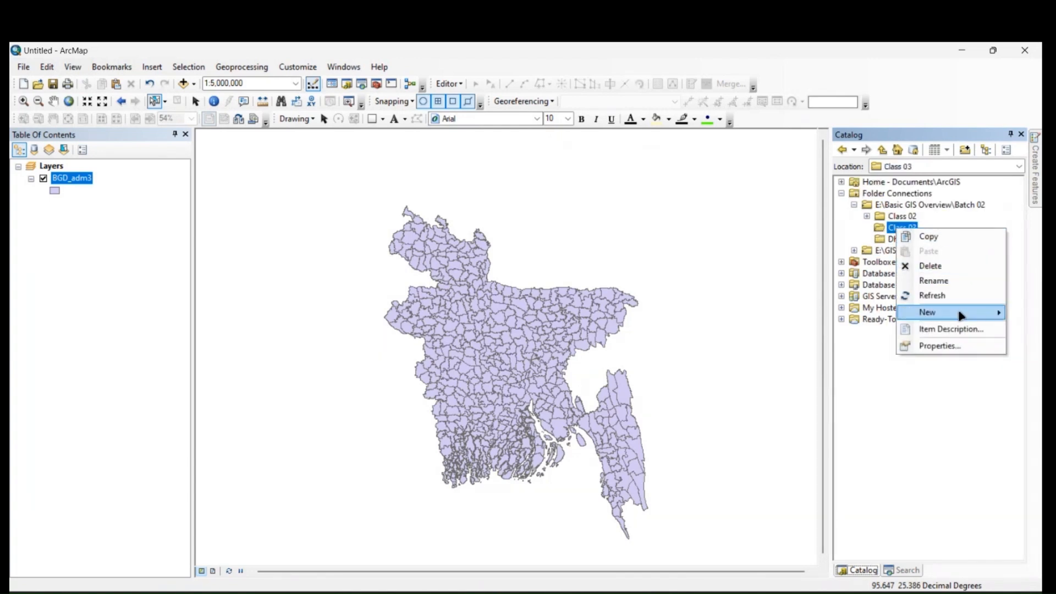
mouse_move(960, 314)
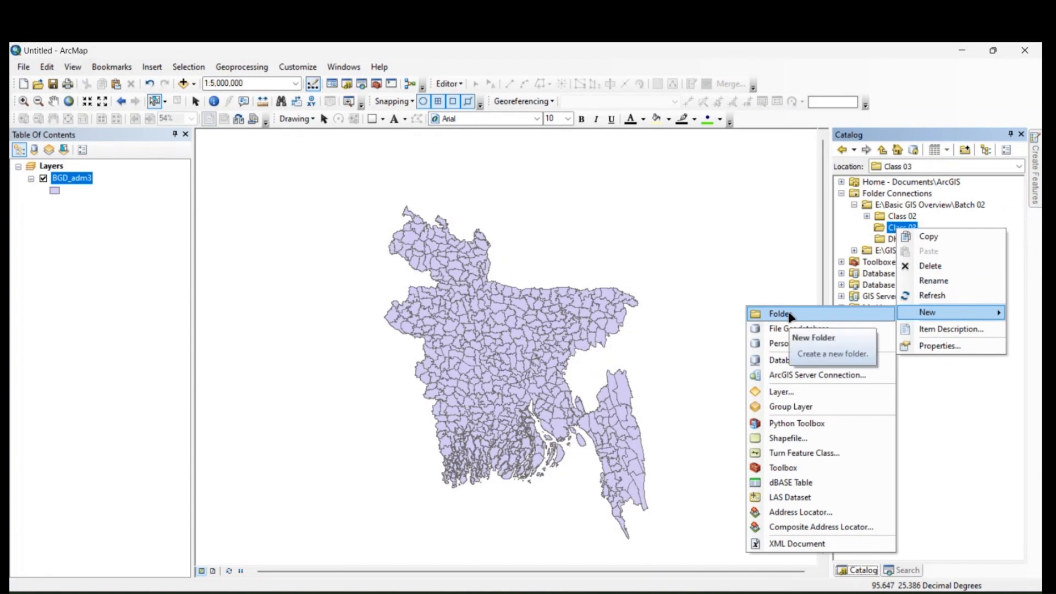
left_click(834, 443)
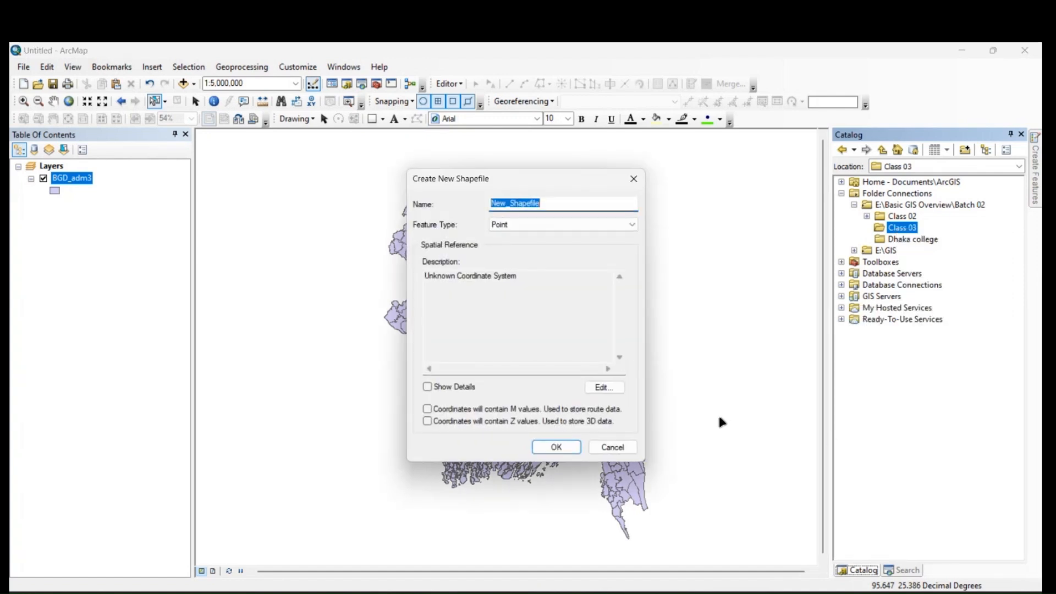
left_click(565, 224)
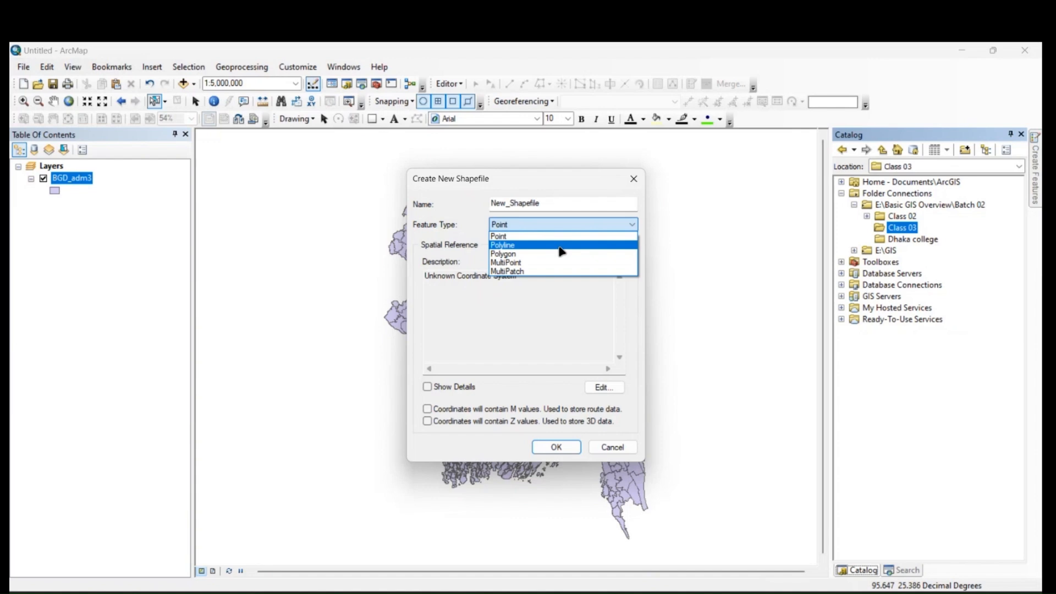
left_click(560, 245)
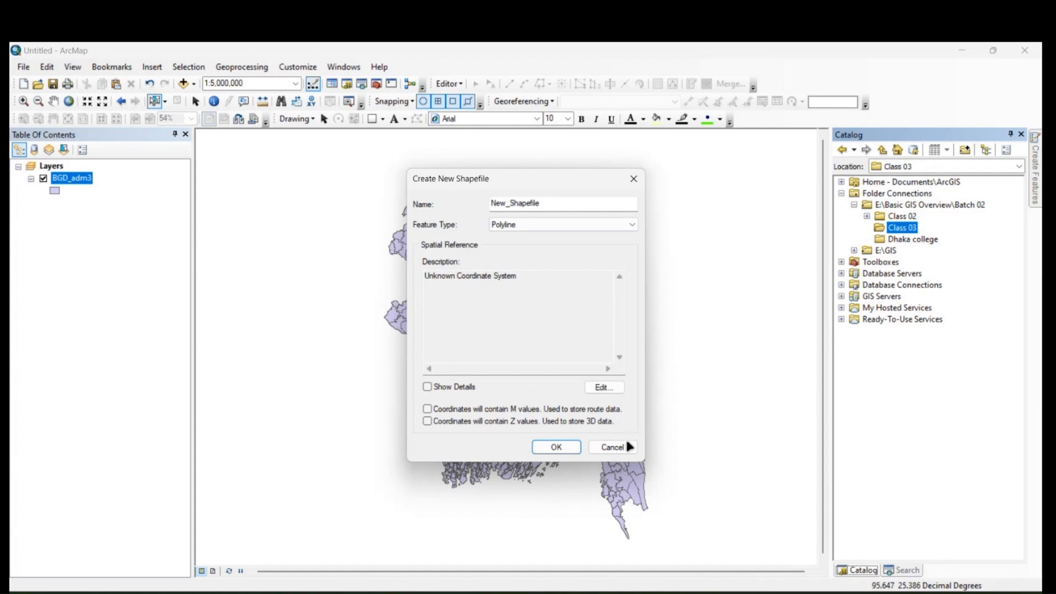
Step: Name the new shapefile Roads_of_bangladesh
double_click(548, 203)
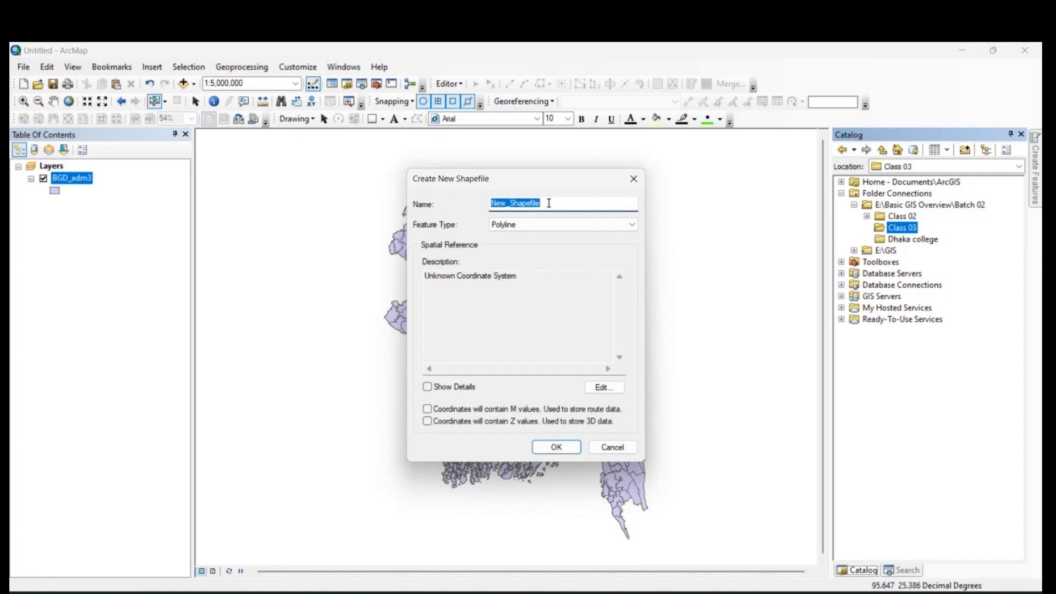
type("Roads")
type(" of")
key("BackSpace")
key("BackSpace")
key("BackSpace")
type("_")
key("BackSpace")
type("_of_bangladesh")
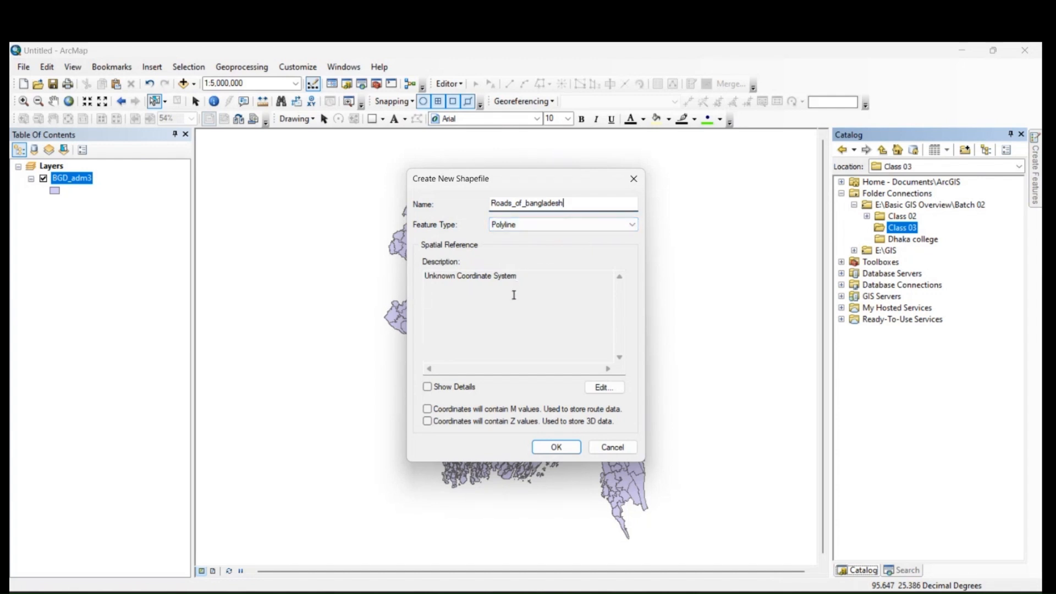
Step: Open the new shapefile's spatial reference settings and look through the categories of projected coordinate systems
left_click(604, 389)
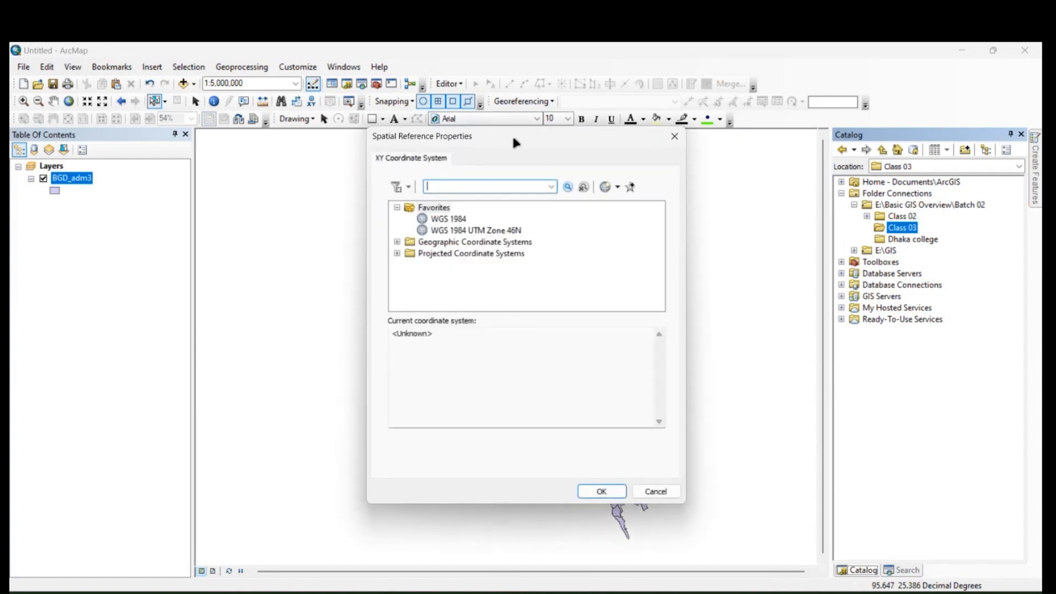
left_click_drag(512, 139, 513, 178)
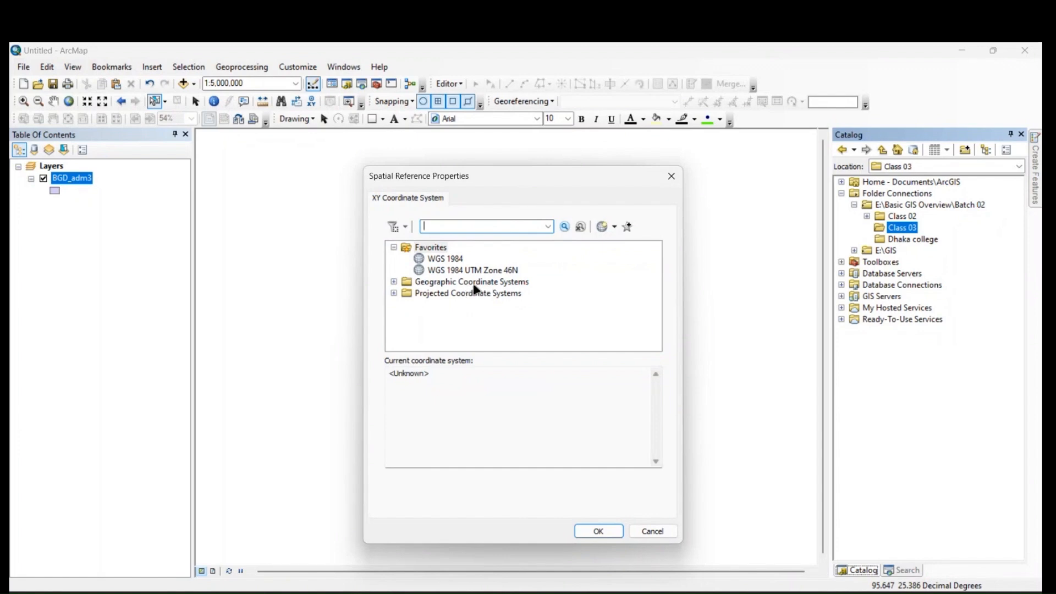
left_click(393, 294)
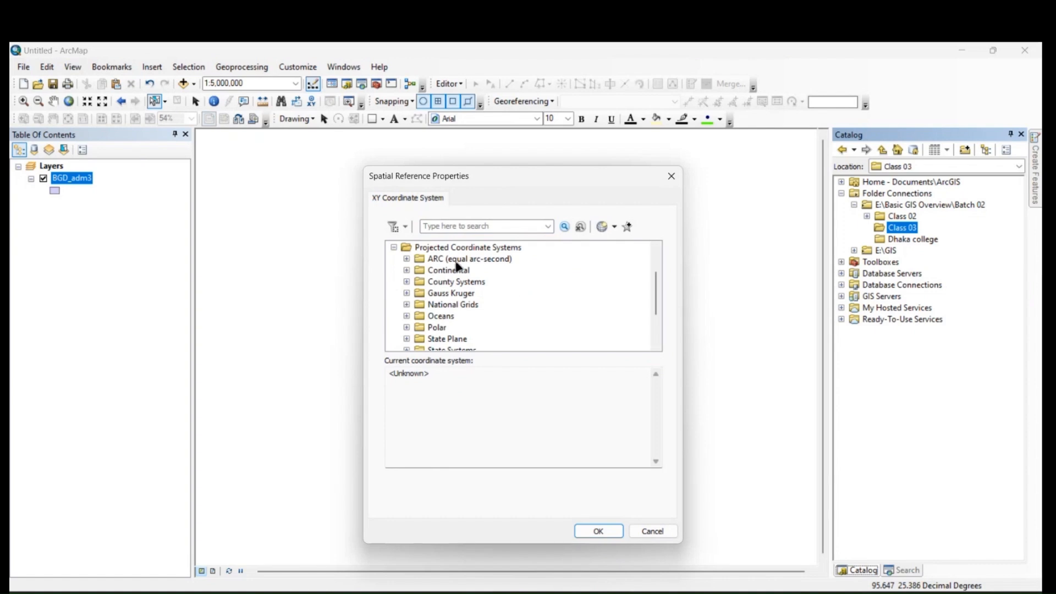
scroll(457, 266, "down", 2)
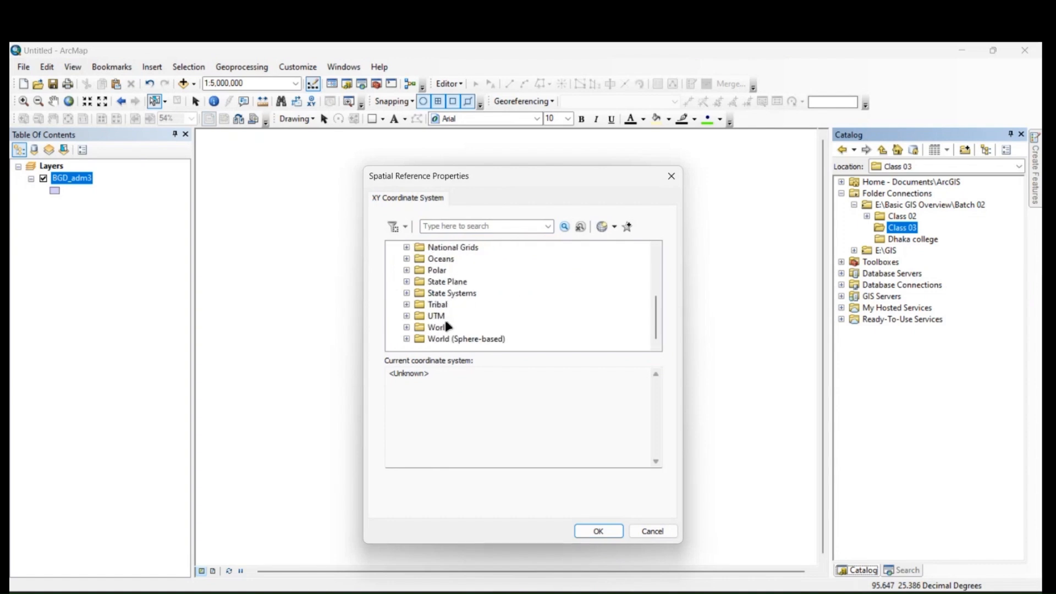
scroll(453, 326, "up", 3)
left_click(393, 294)
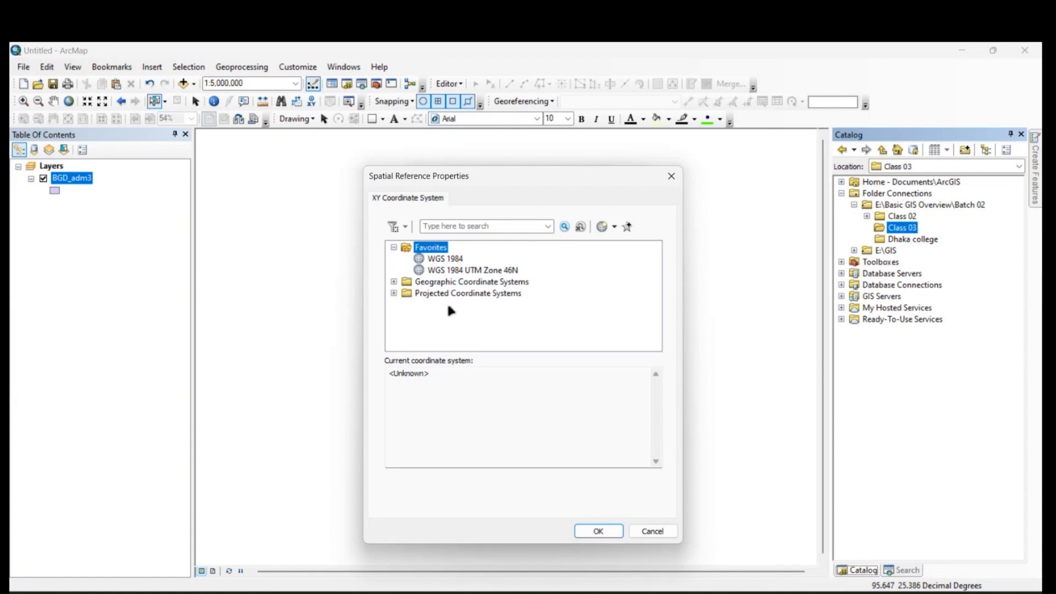
Step: Pick WGS 1984 from the favorites, and locate the same system in the World group of the geographic coordinate systems
left_click(450, 260)
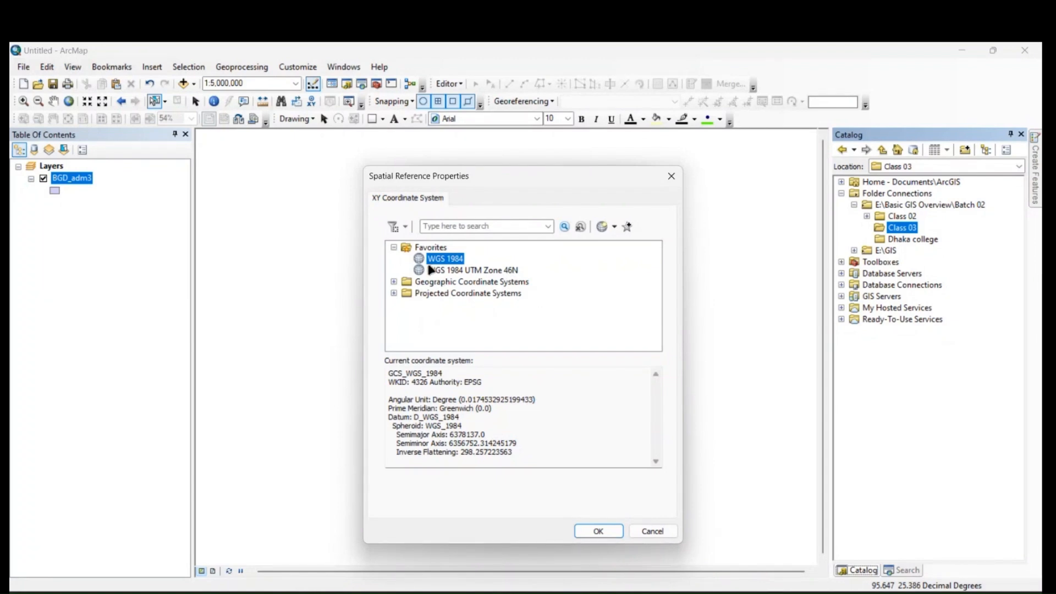
left_click(393, 282)
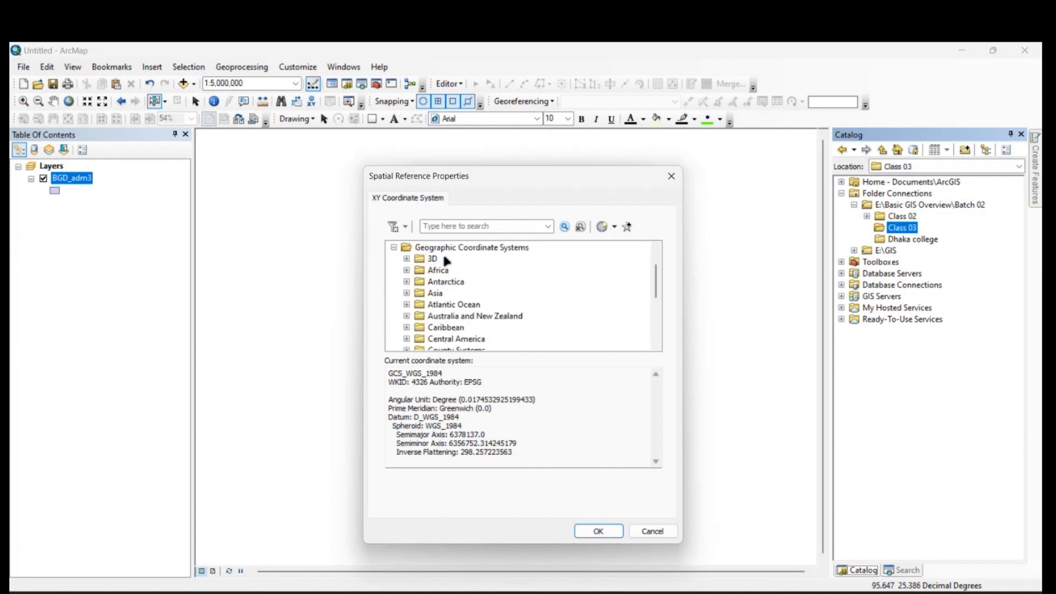
scroll(443, 269, "up", 1)
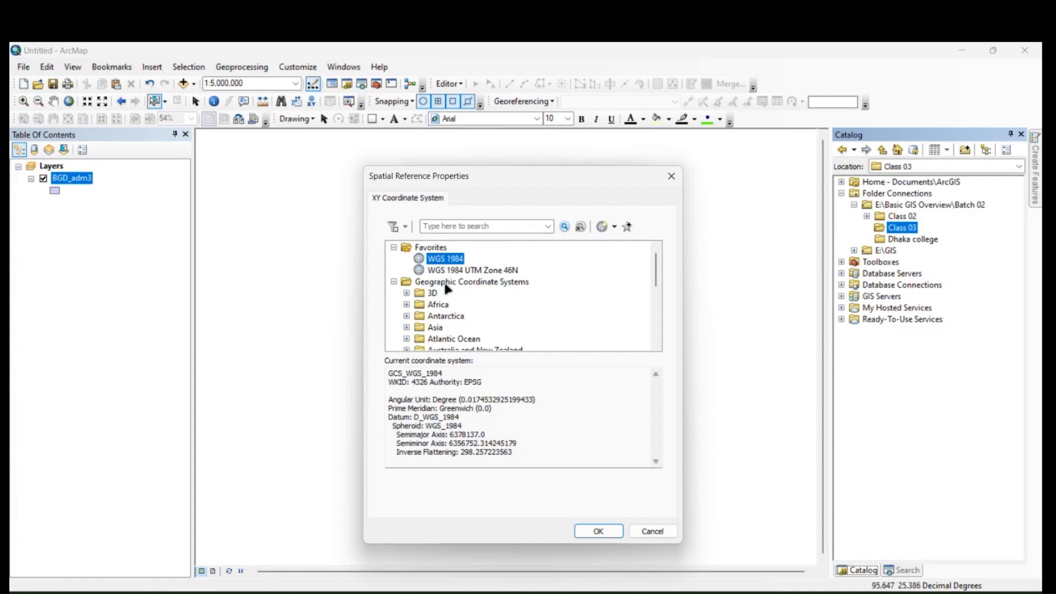
scroll(462, 285, "down", 5)
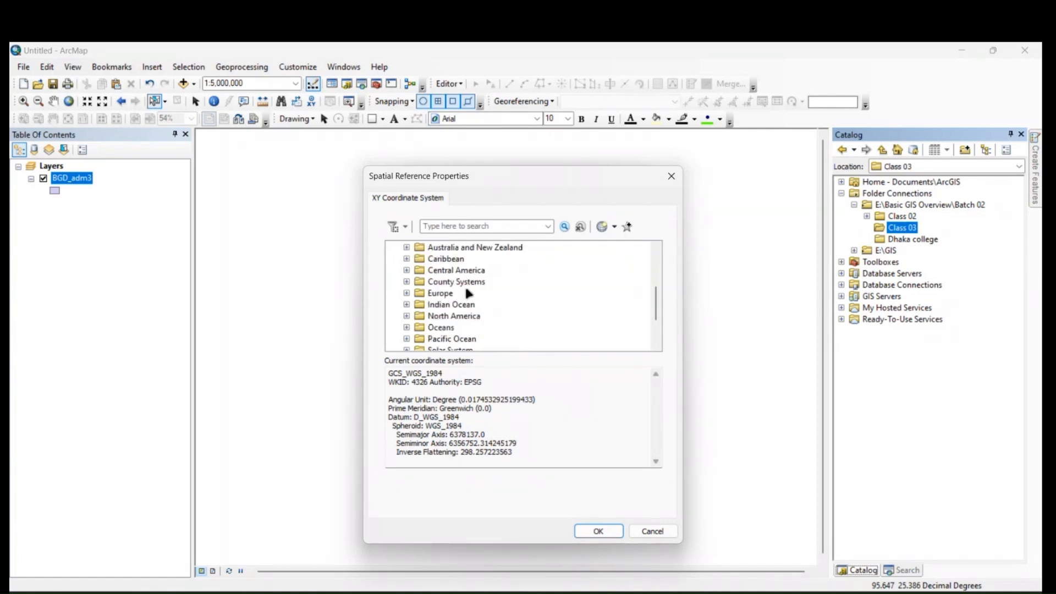
left_click(407, 327)
scroll(445, 315, "down", 3)
scroll(445, 315, "down", 4)
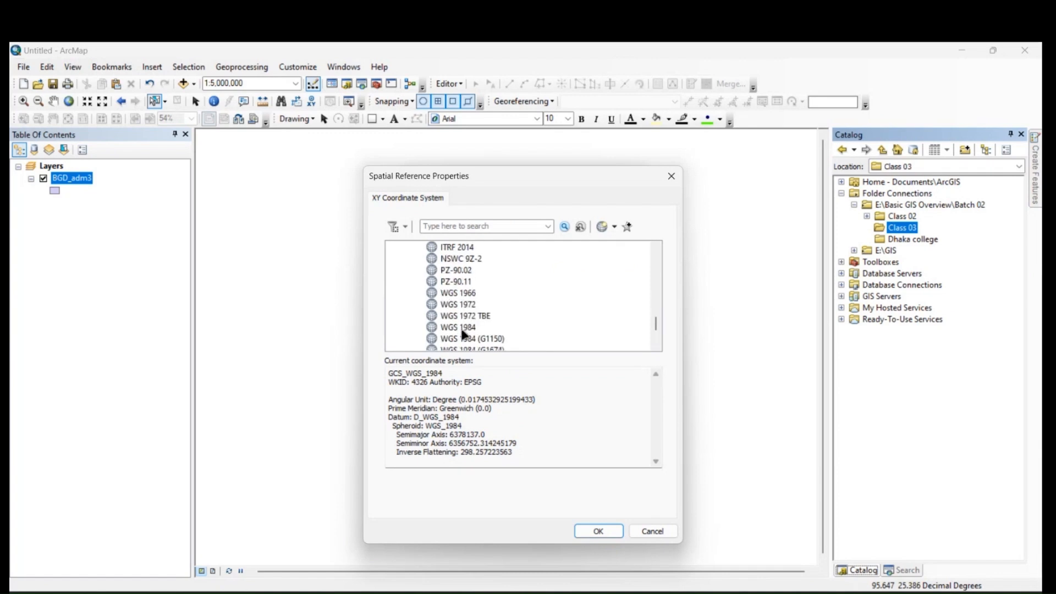
left_click(462, 330)
Step: Examine the favorites options for the WGS 1984 and WGS 1972 systems, and return to the start of the coordinate system list
right_click(462, 330)
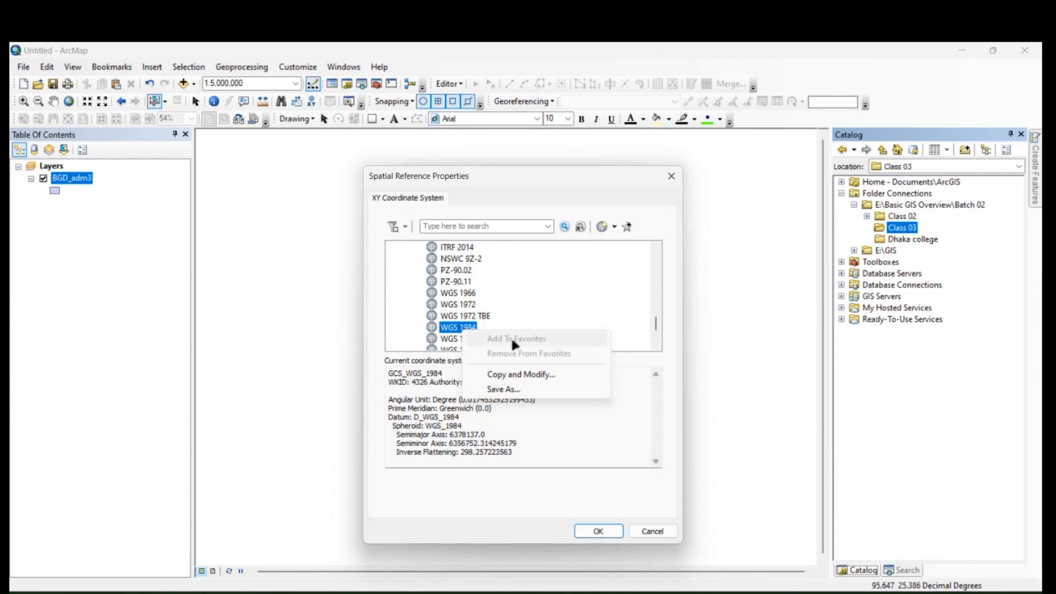
right_click(464, 304)
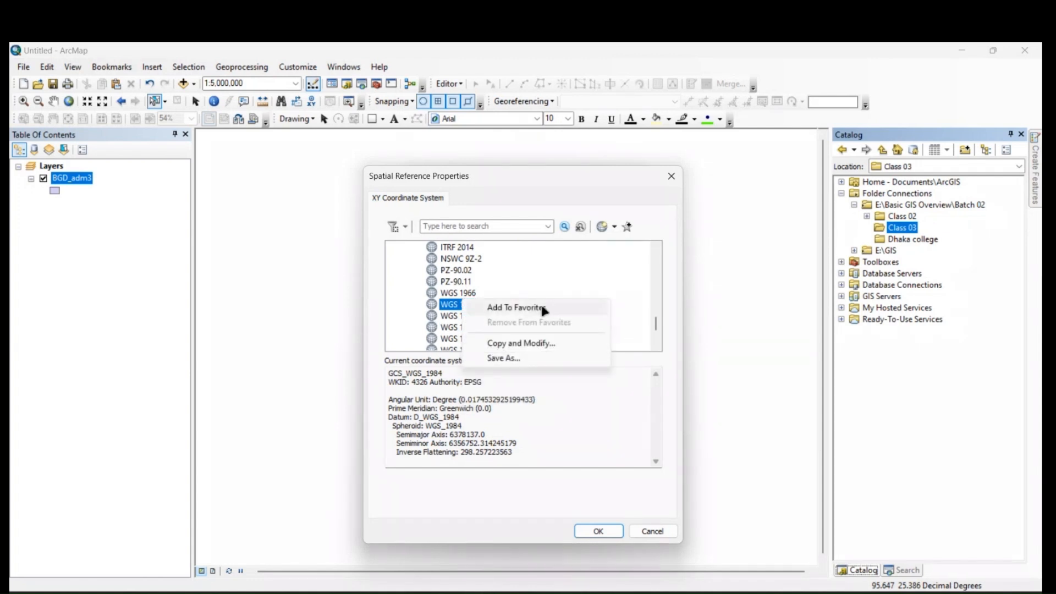
left_click(479, 274)
scroll(477, 265, "up", 10)
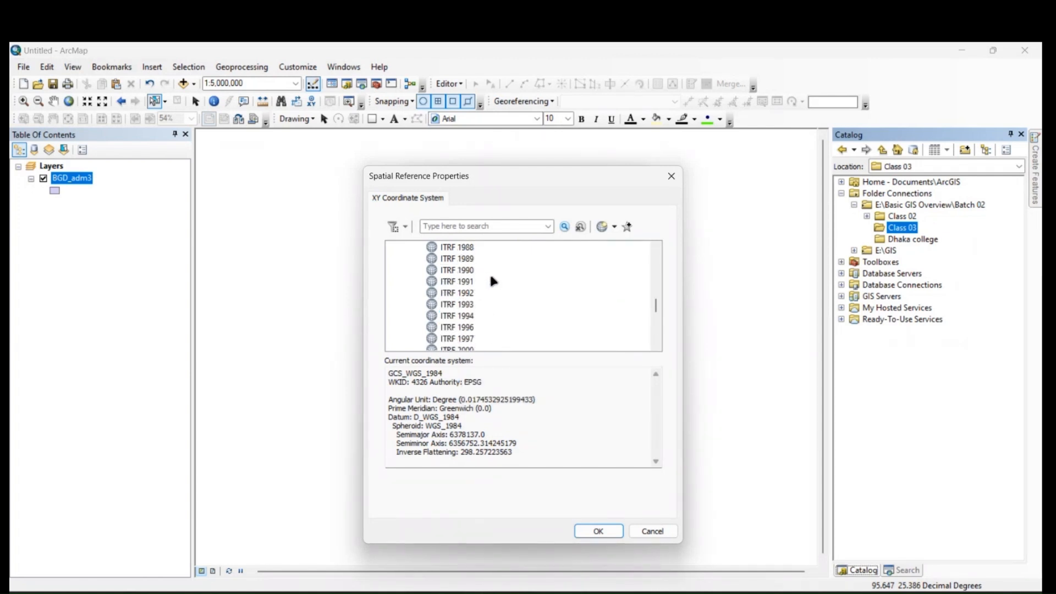
left_click(407, 282)
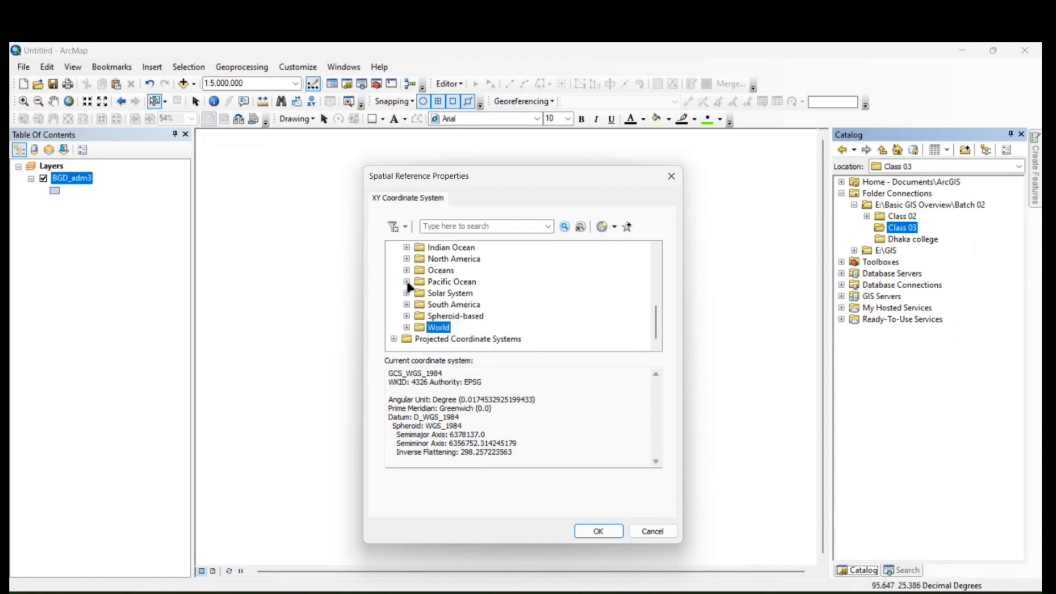
scroll(437, 297, "up", 5)
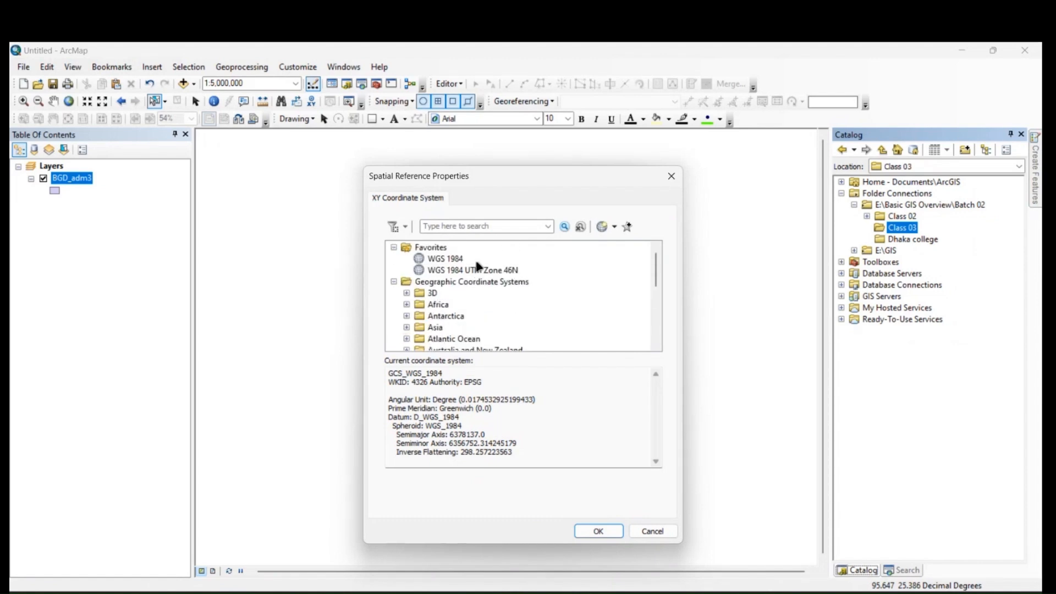
Step: Assign the favorite WGS 1984 coordinate system to Roads_of_bangladesh and create the shapefile
left_click(456, 262)
left_click(596, 531)
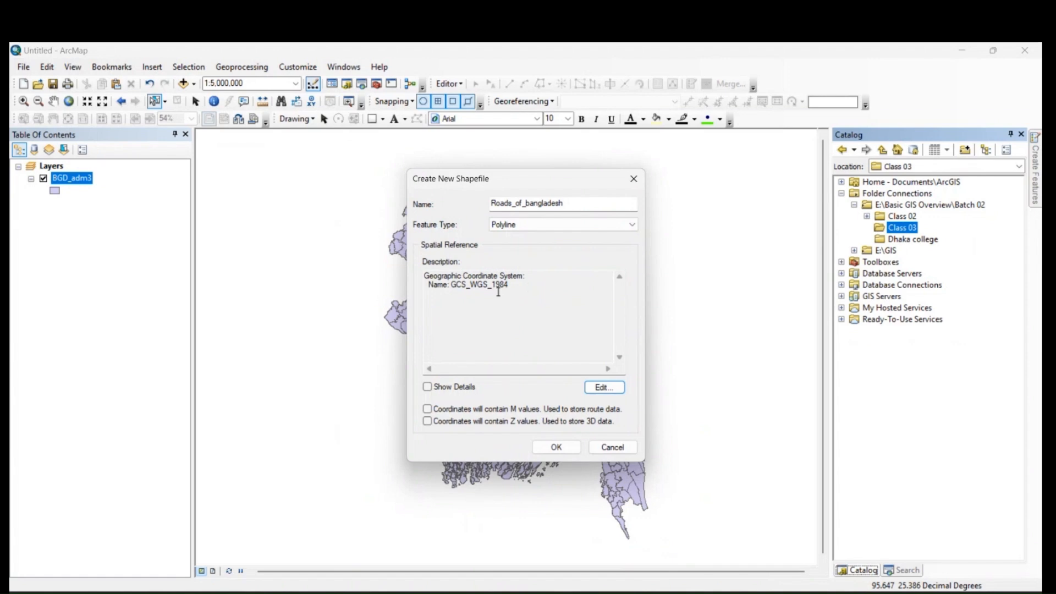
left_click(557, 449)
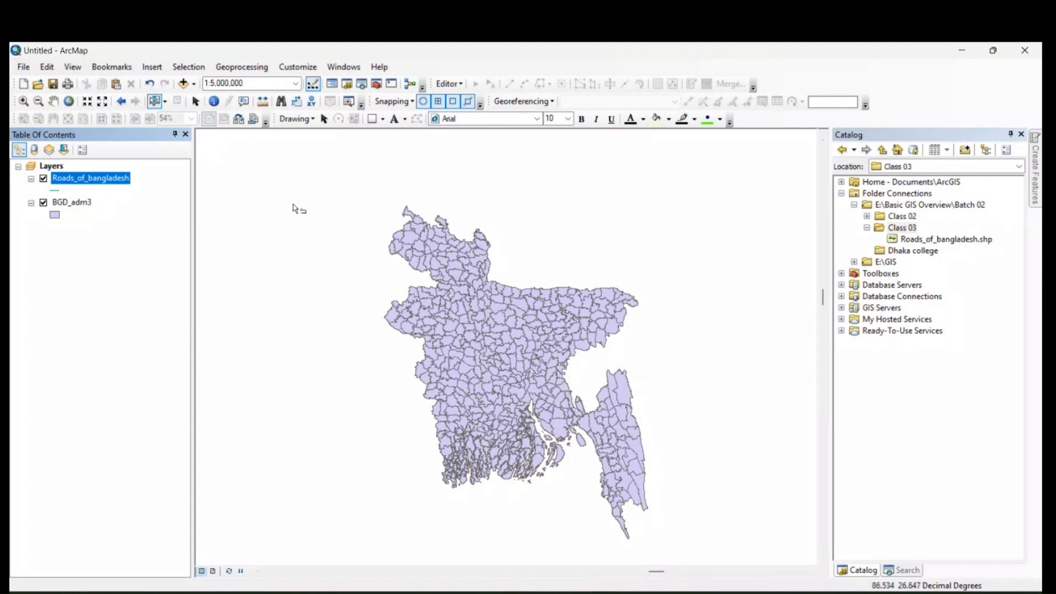
Step: View the available options for the Roads_of_bangladesh layer, and hide the BGD_adm3 layer
right_click(96, 179)
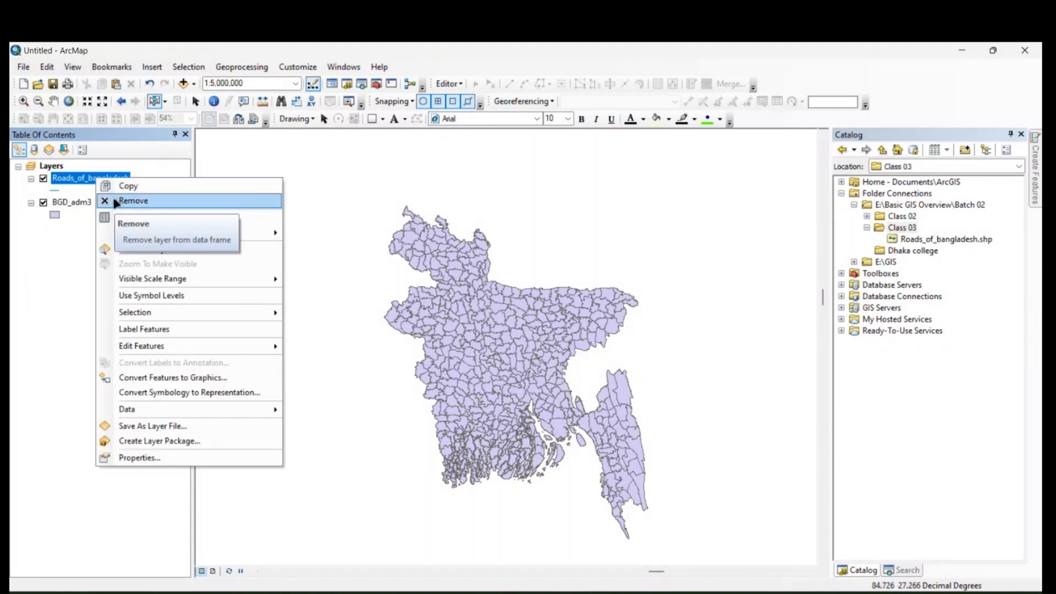
left_click(43, 202)
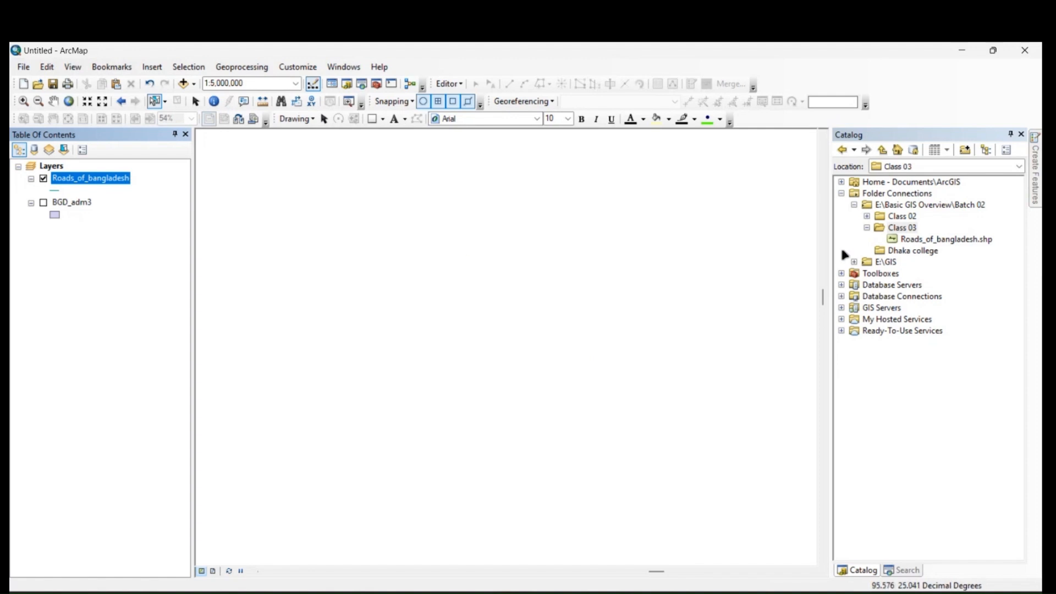
Step: Create a new file geodatabase in the Class 03 folder
right_click(905, 232)
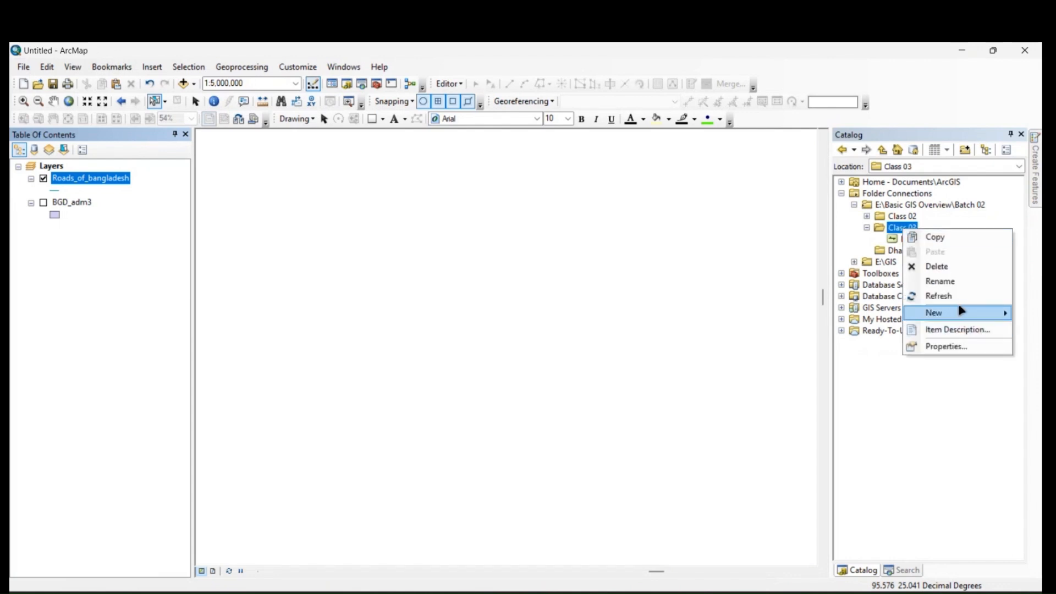
mouse_move(939, 311)
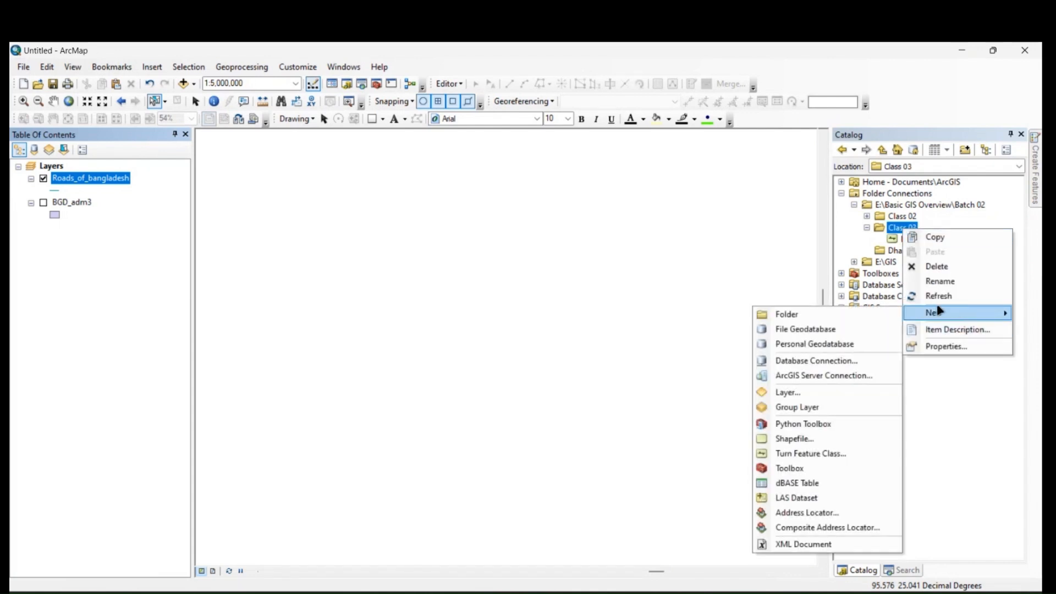
left_click(833, 330)
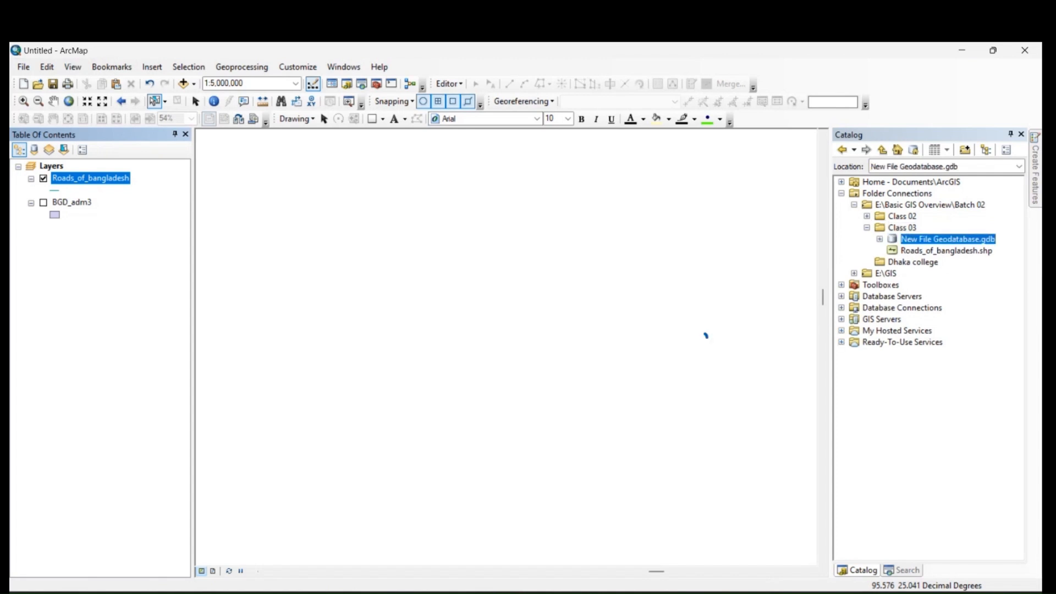
Step: Create a new personal geodatabase in the Class 03 folder and delete it
right_click(907, 229)
mouse_move(960, 317)
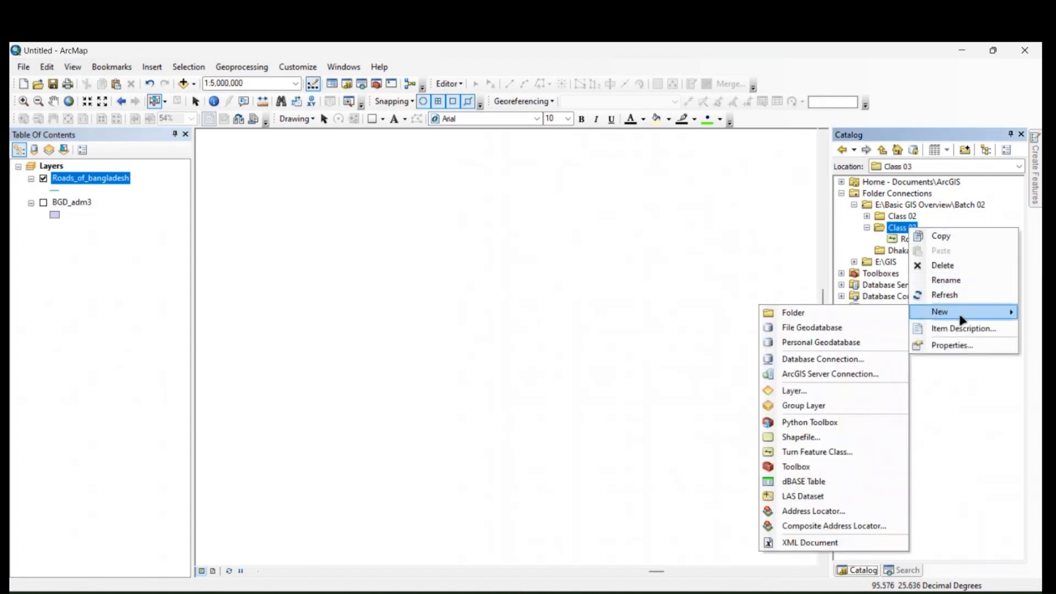
left_click(823, 342)
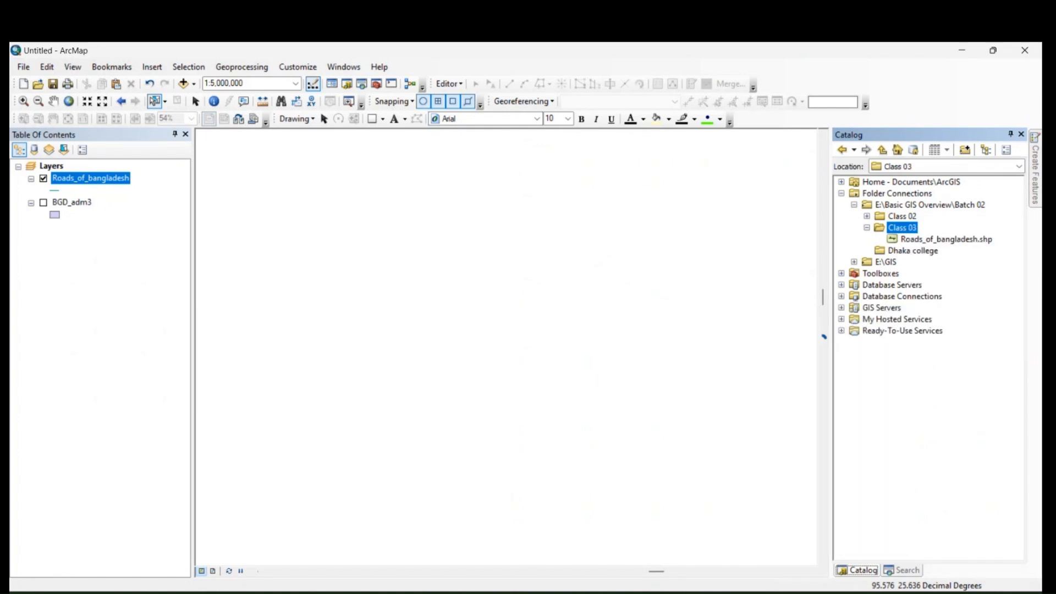
right_click(966, 243)
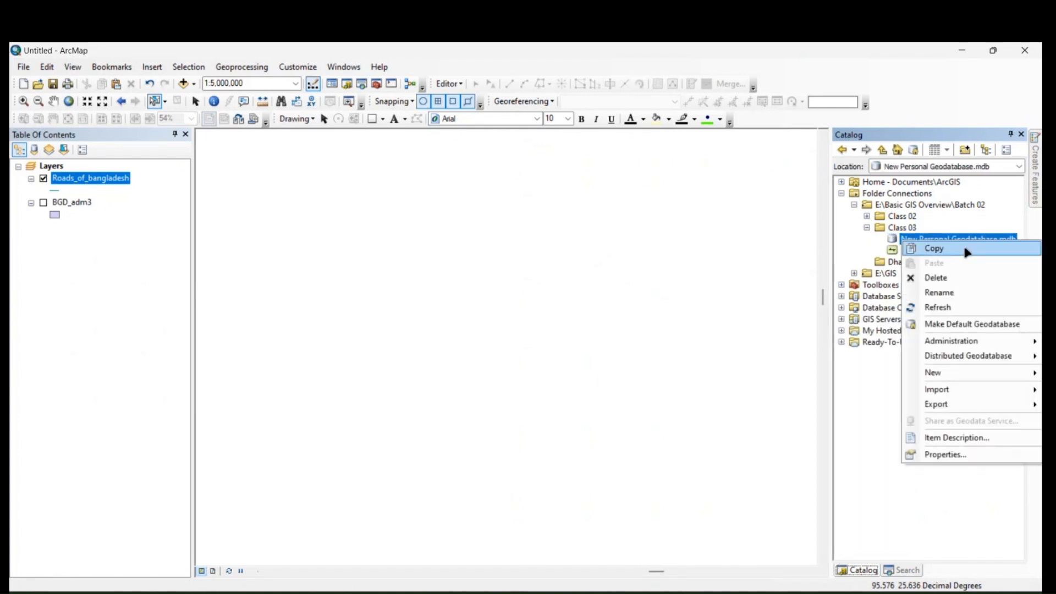
left_click(952, 274)
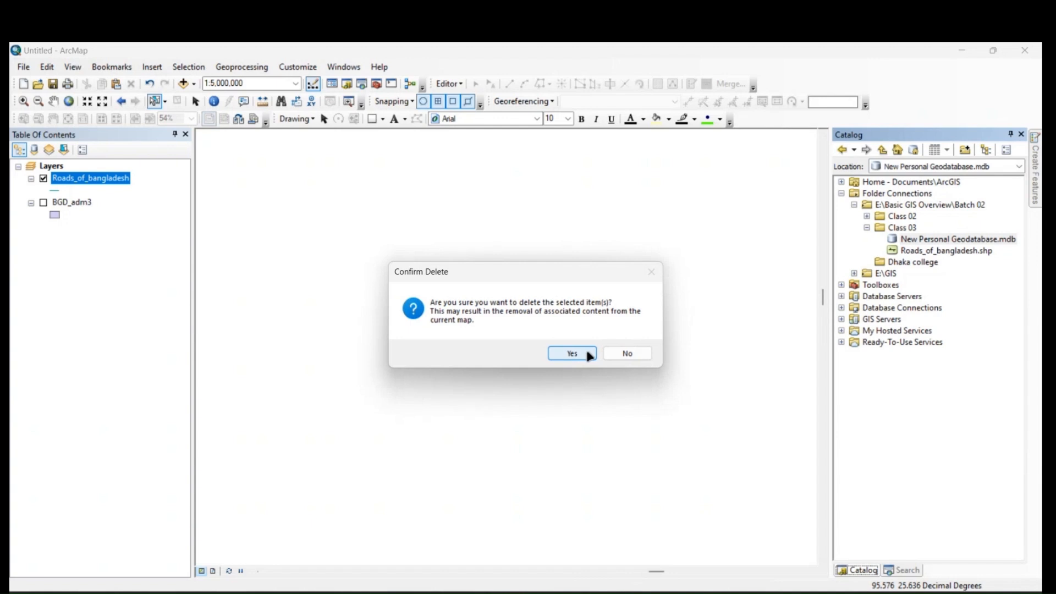
left_click(572, 353)
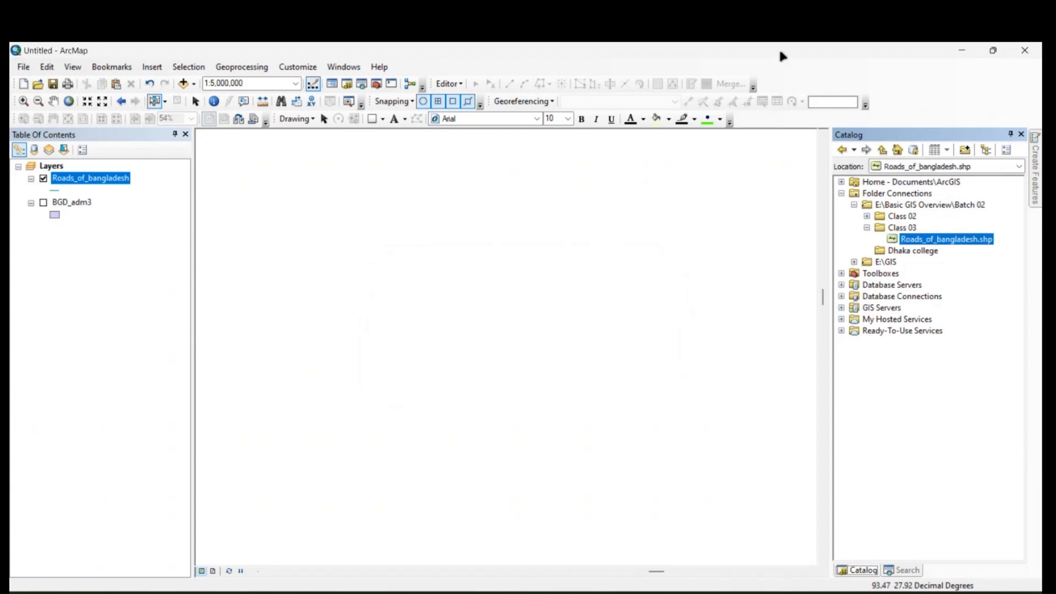
Step: View the types of new items that can be created in the Class 03 folder
right_click(893, 227)
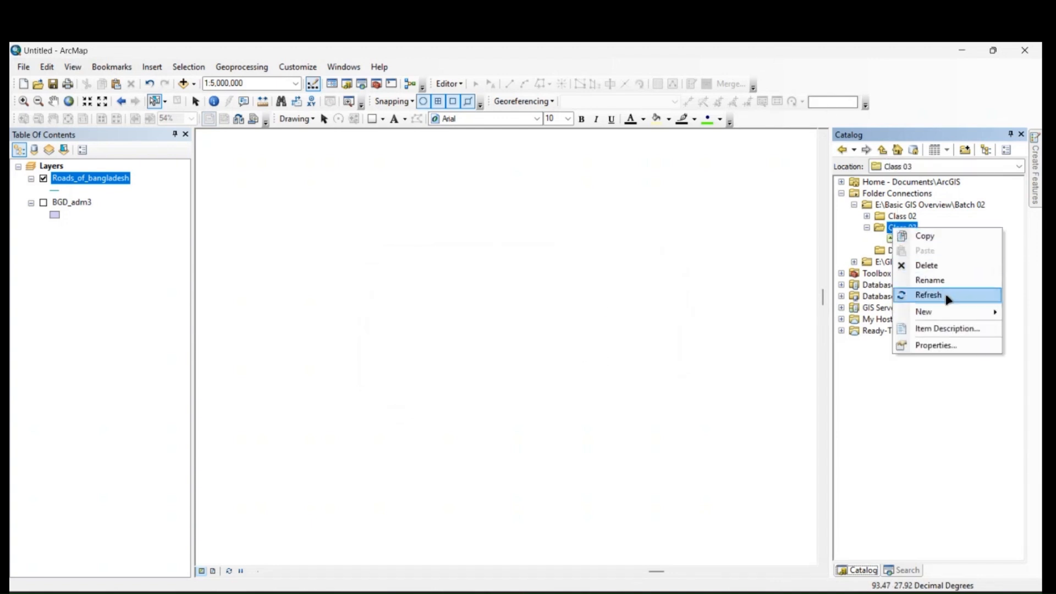
mouse_move(934, 311)
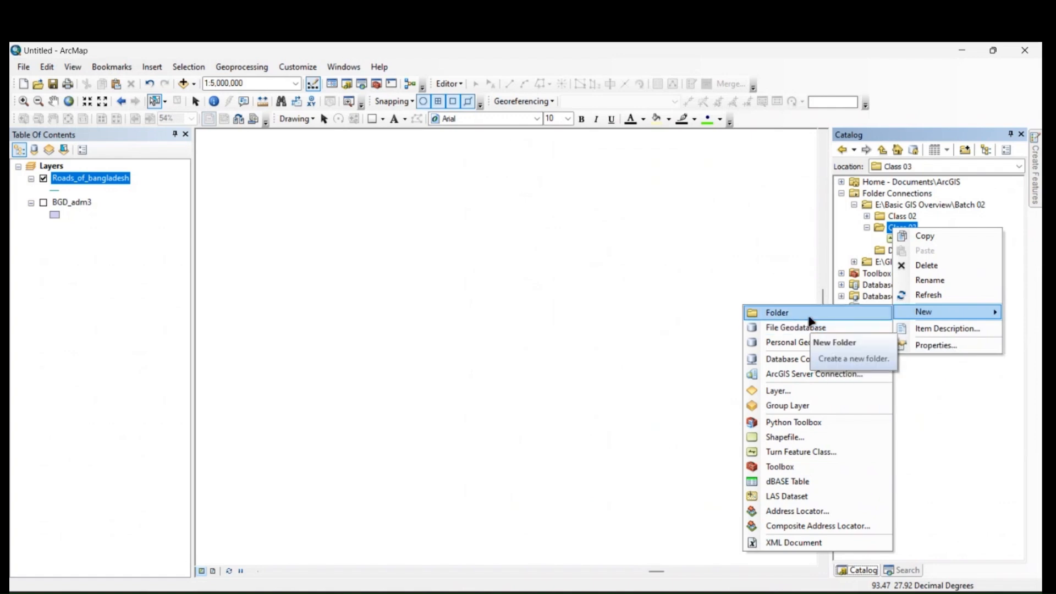
right_click(826, 47)
key("Escape")
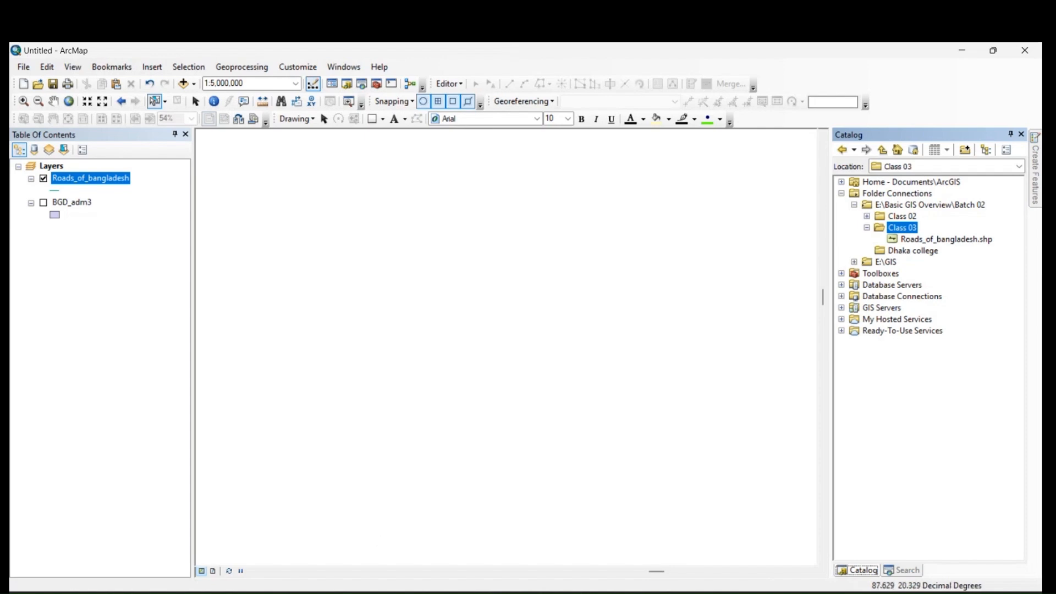
Step: Find QGIS 3.32.1 among the installed apps and launch QGIS Desktop 3.32.1
key("super")
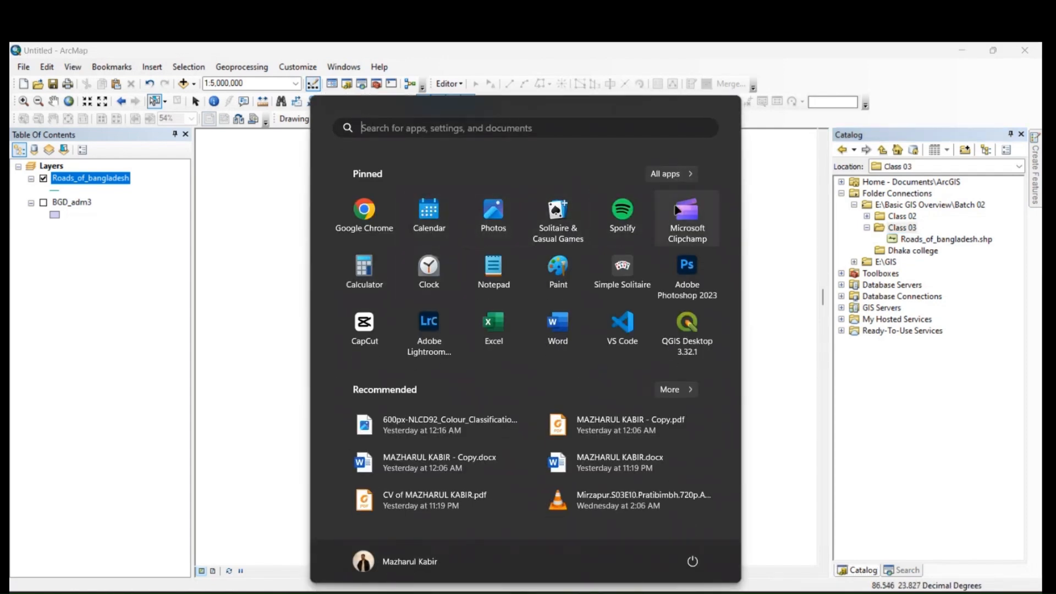
left_click(681, 179)
scroll(478, 420, "down", 10)
scroll(461, 424, "down", 20)
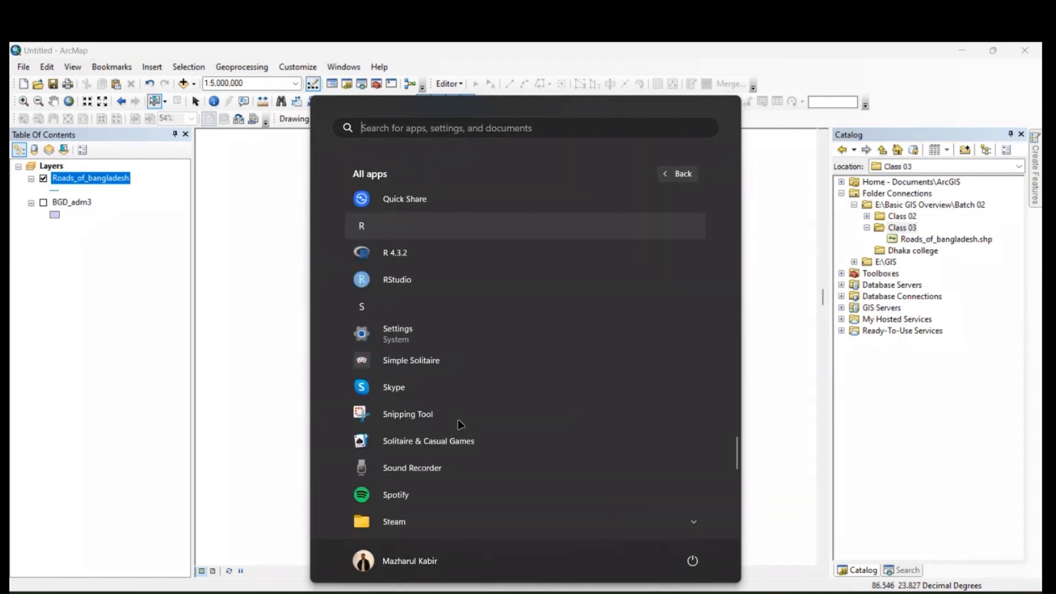
scroll(461, 424, "down", 10)
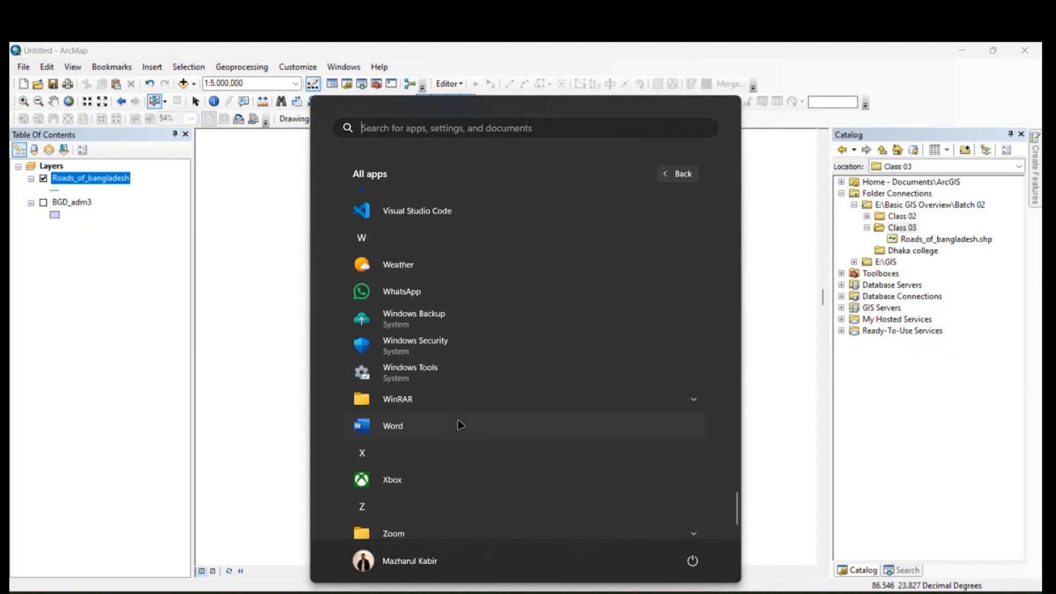
scroll(461, 424, "up", 10)
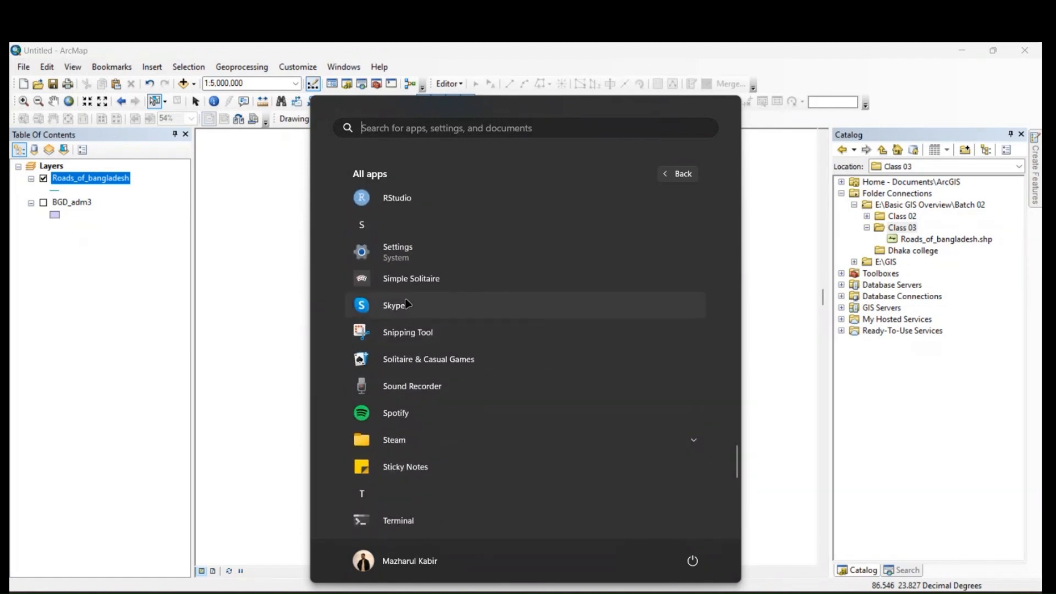
scroll(454, 237, "up", 5)
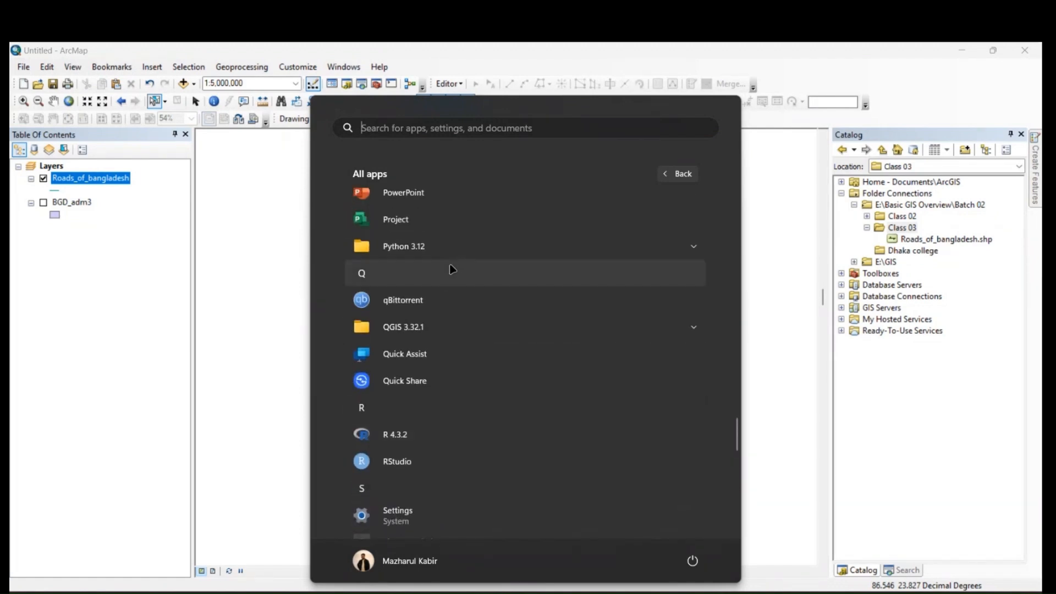
left_click(430, 327)
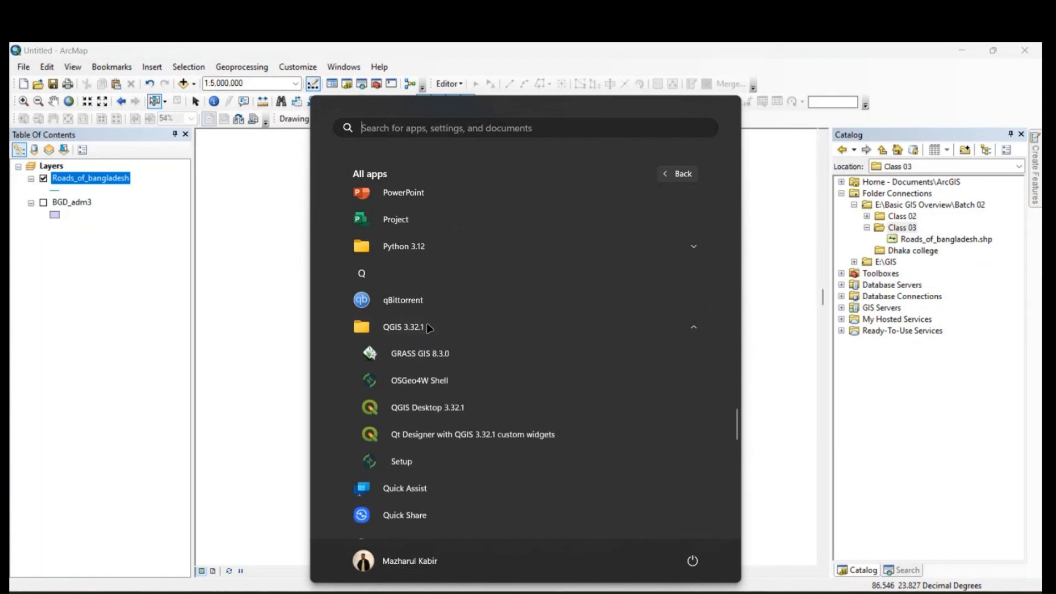
left_click(429, 408)
mouse_move(715, 591)
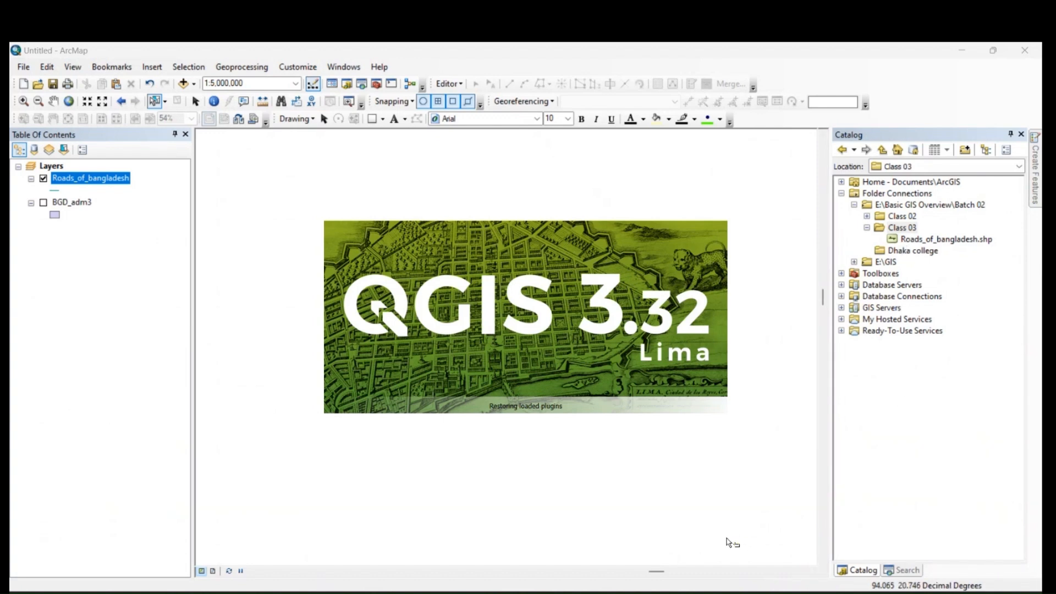
Step: Minimize the windows behind QGIS and maximize the QGIS window
mouse_move(510, 592)
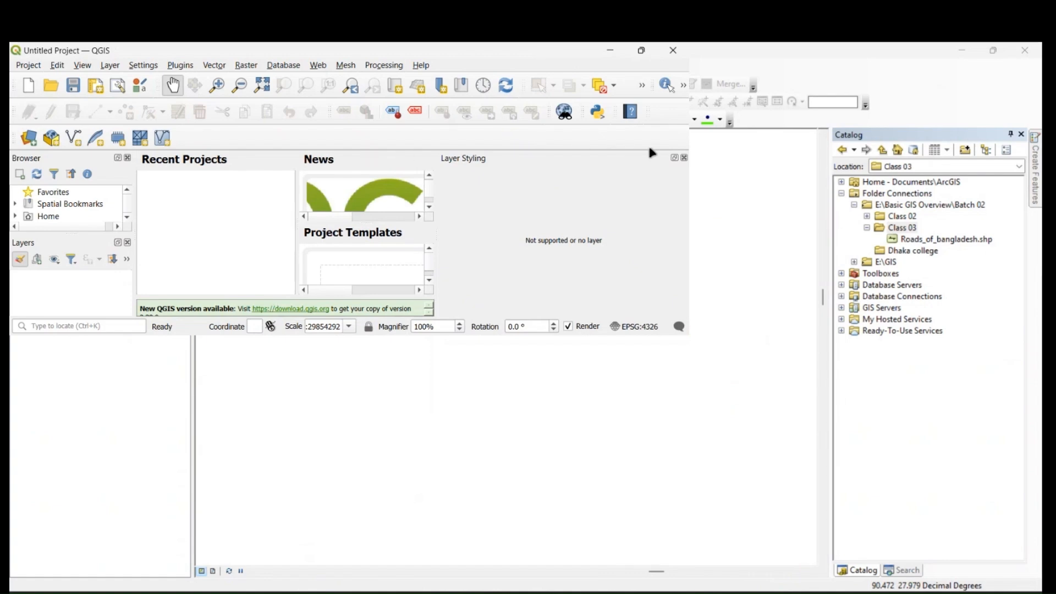
left_click(962, 50)
left_click(961, 50)
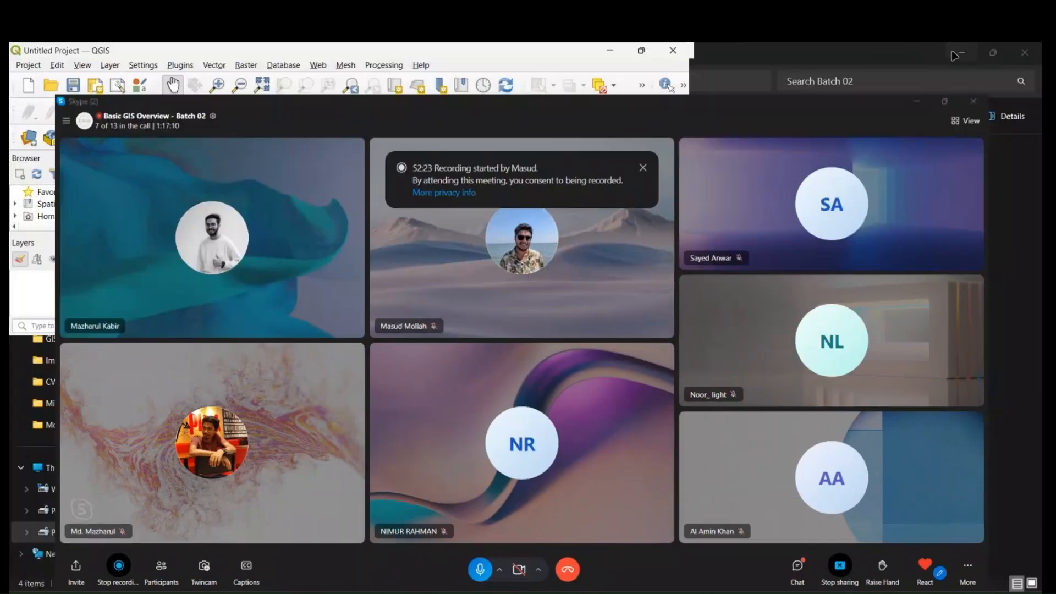
left_click(641, 50)
left_click(844, 193)
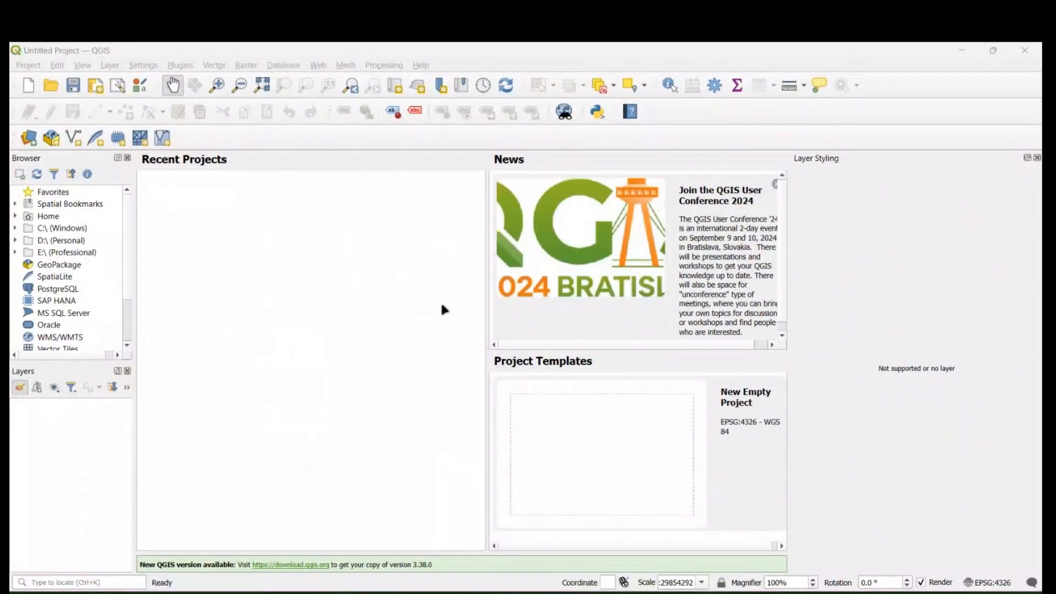
Step: Browse the E: drive to GIS > Bangladesh Map > Bangladesh and widen the file browser to show full file names
double_click(66, 254)
scroll(62, 333, "down", 1)
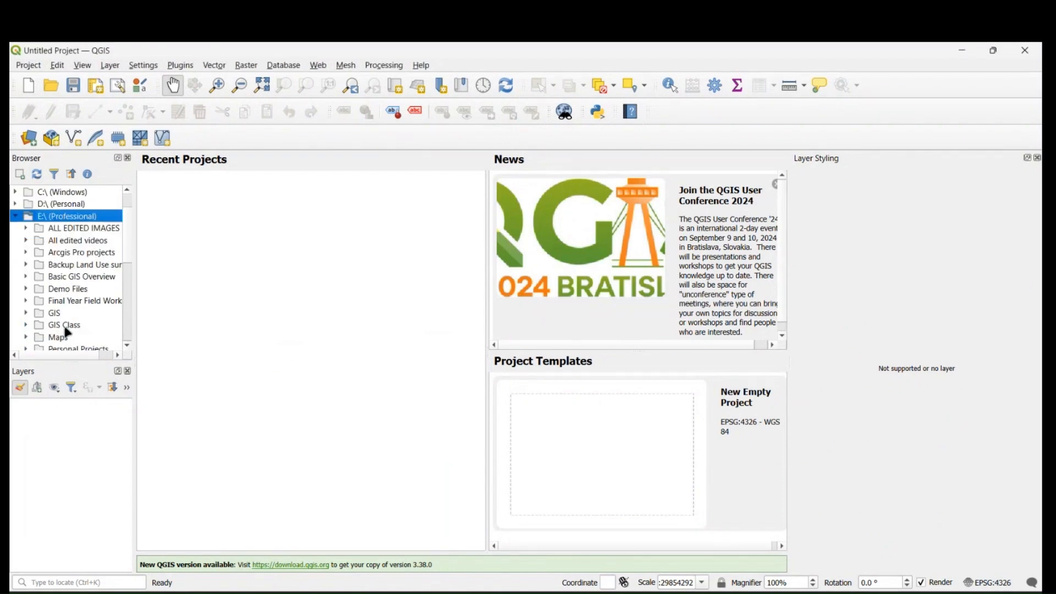
double_click(63, 314)
scroll(63, 318, "down", 1)
double_click(87, 302)
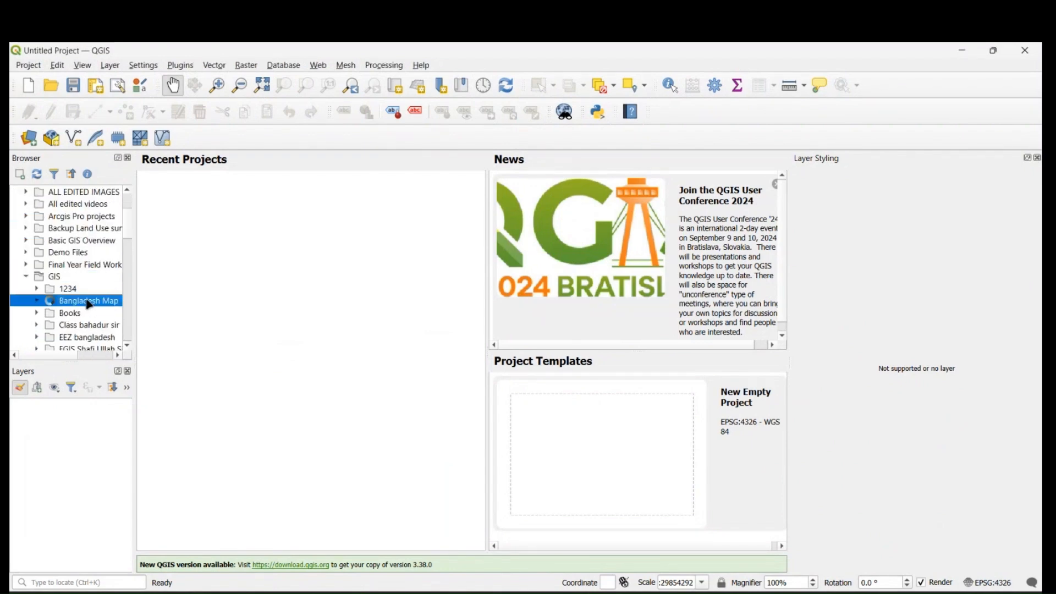
scroll(82, 320, "down", 1)
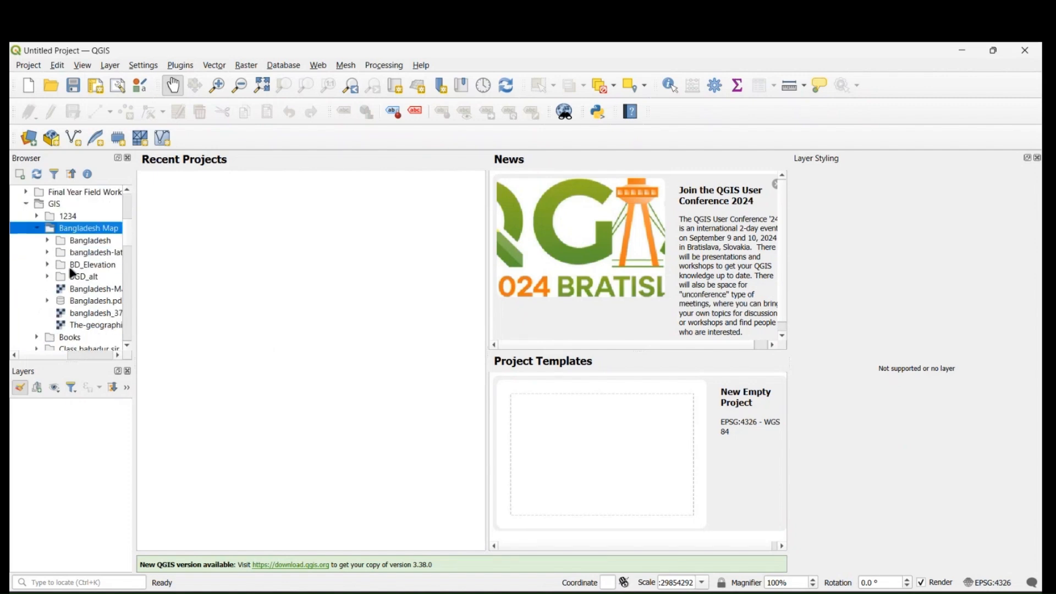
double_click(84, 244)
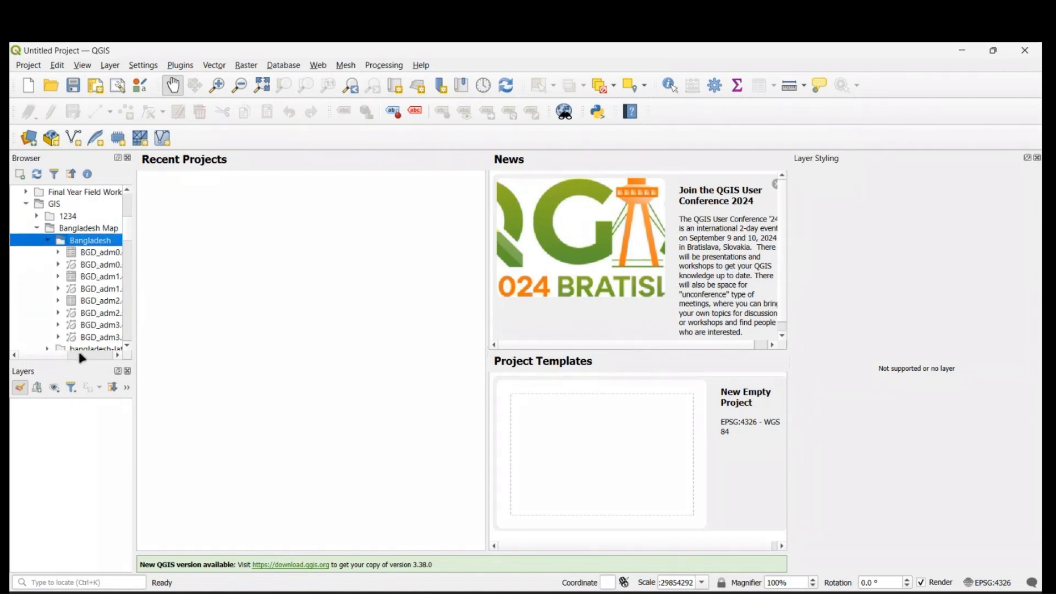
left_click_drag(136, 294, 208, 308)
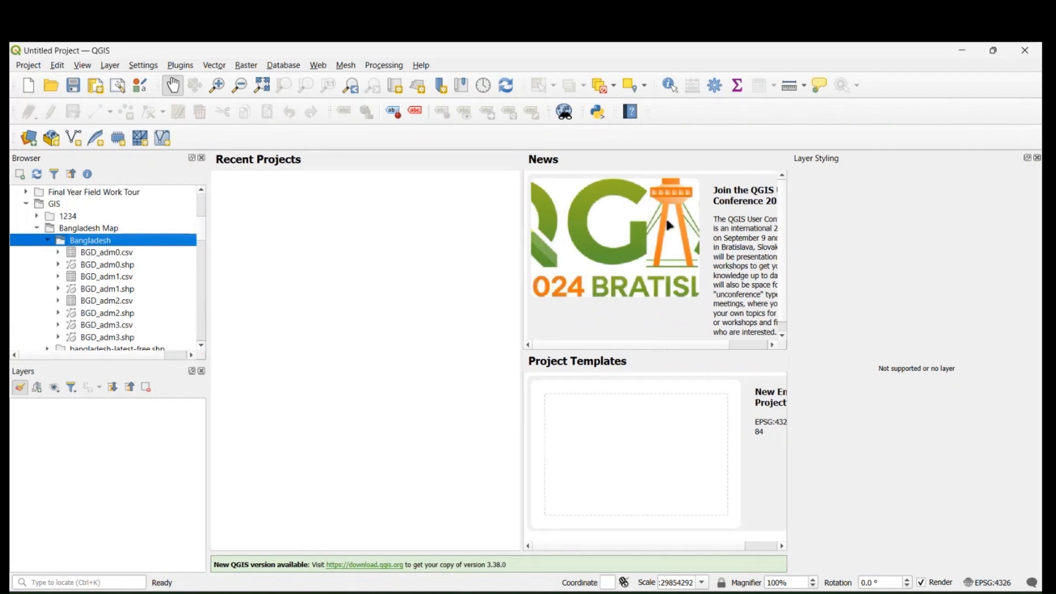
left_click_drag(521, 261, 616, 288)
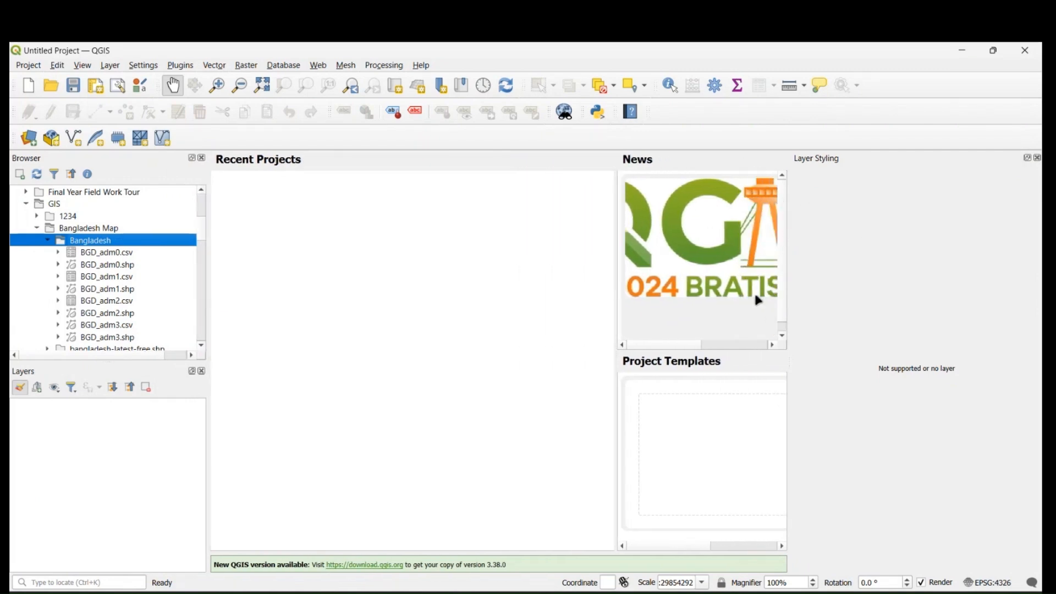
Step: Add BGD_adm0.shp from the Bangladesh folder to the QGIS map
left_click(91, 254)
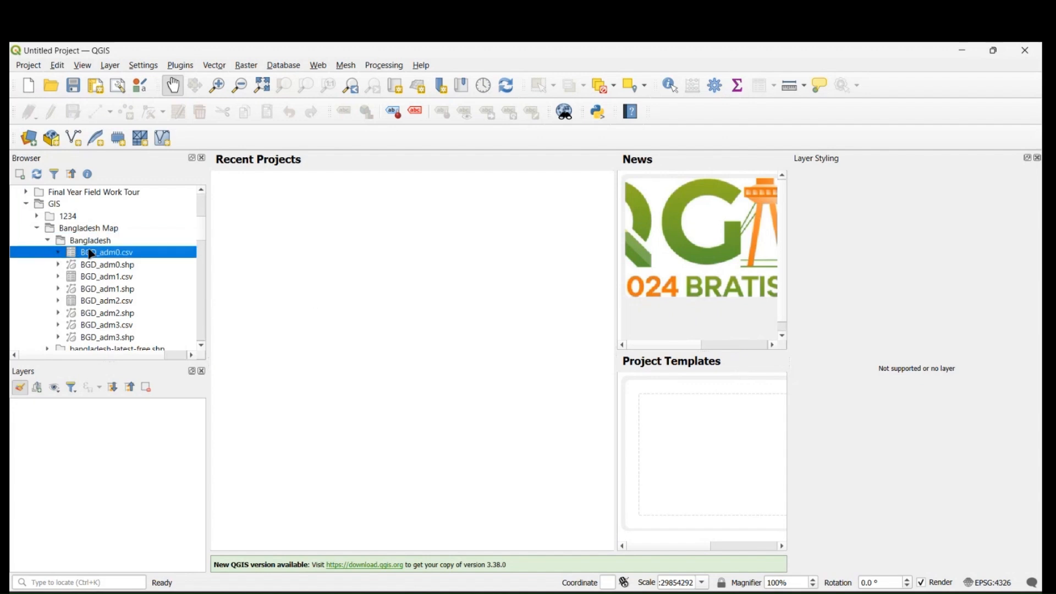
left_click(106, 268)
left_click_drag(107, 271, 311, 307)
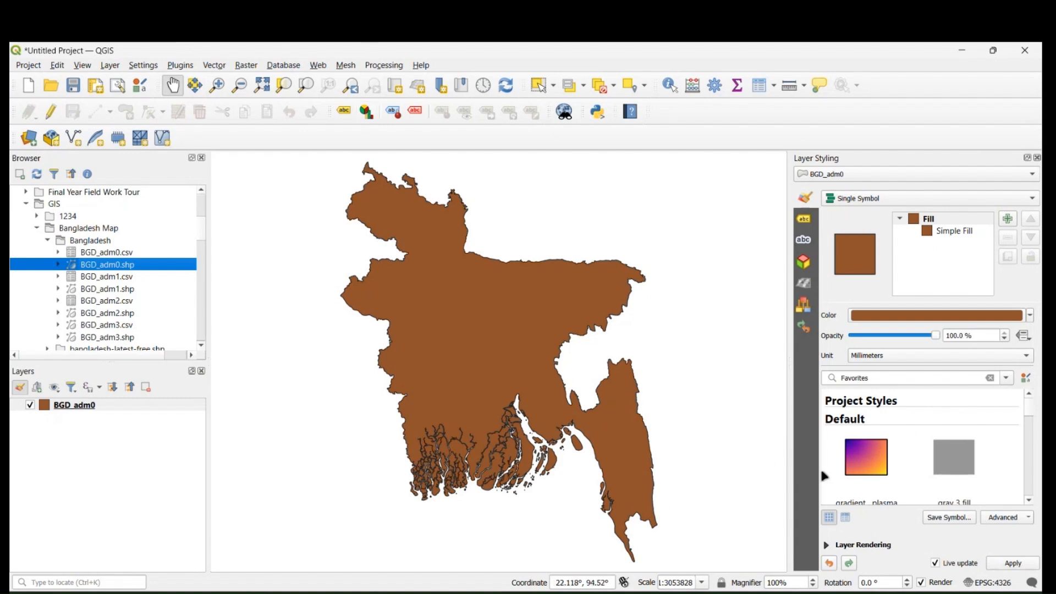
Step: Minimize the open windows, then close QGIS and discard the unsaved project
left_click(962, 50)
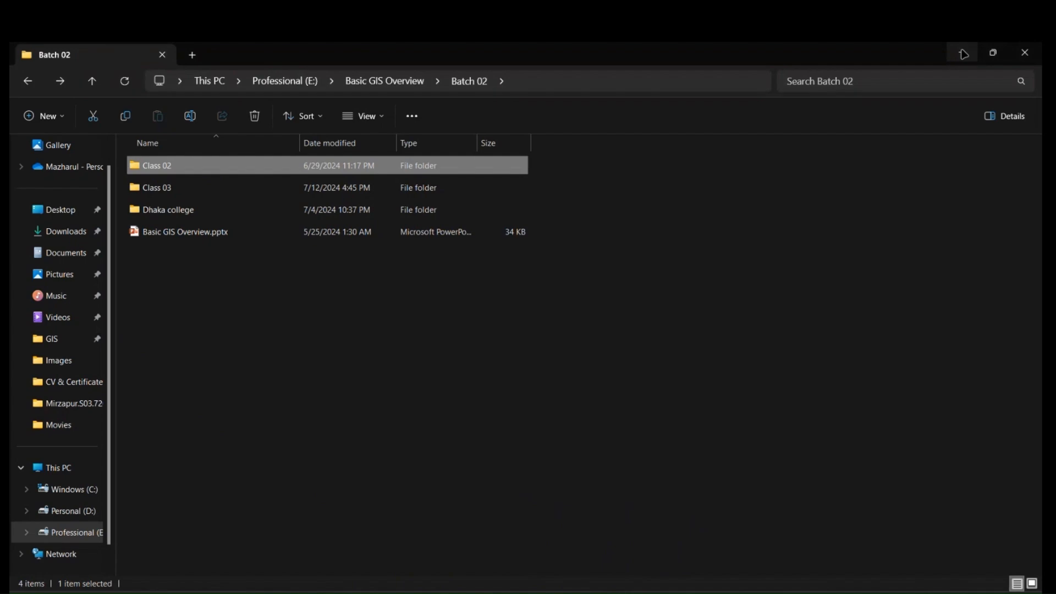
left_click(969, 59)
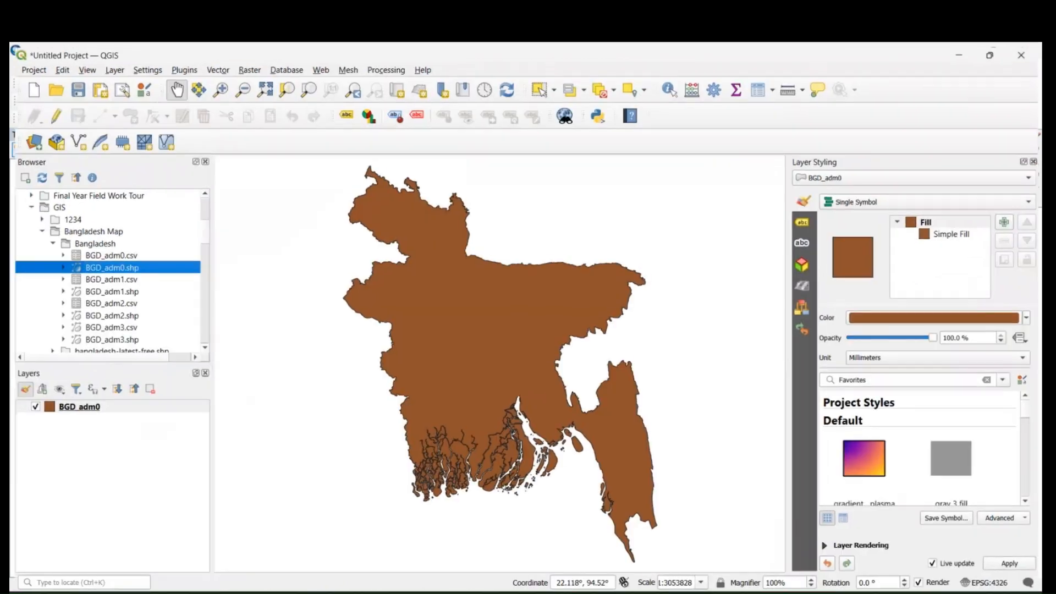
left_click(1025, 50)
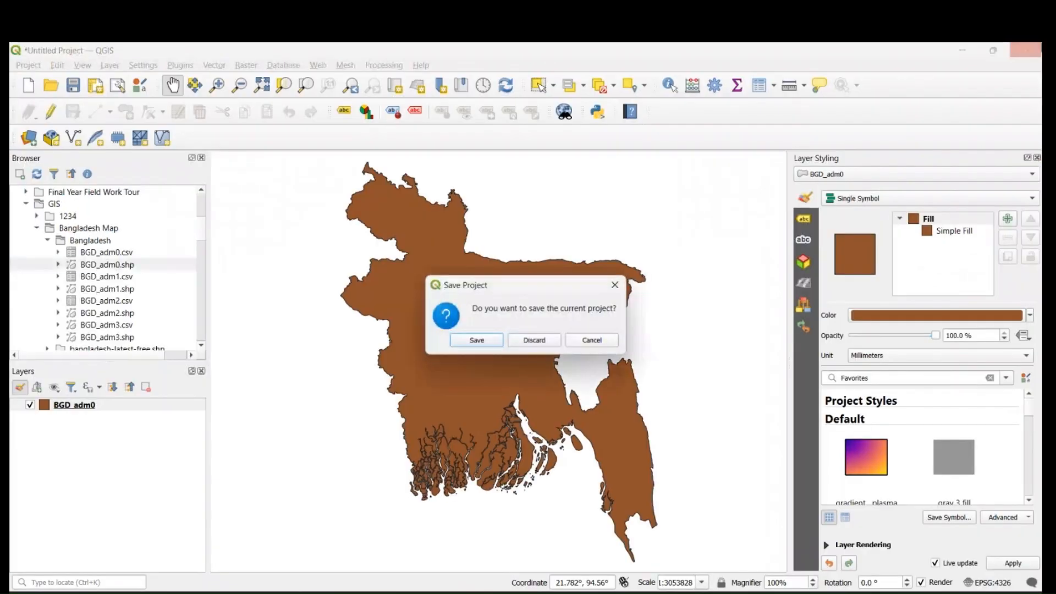
left_click(532, 339)
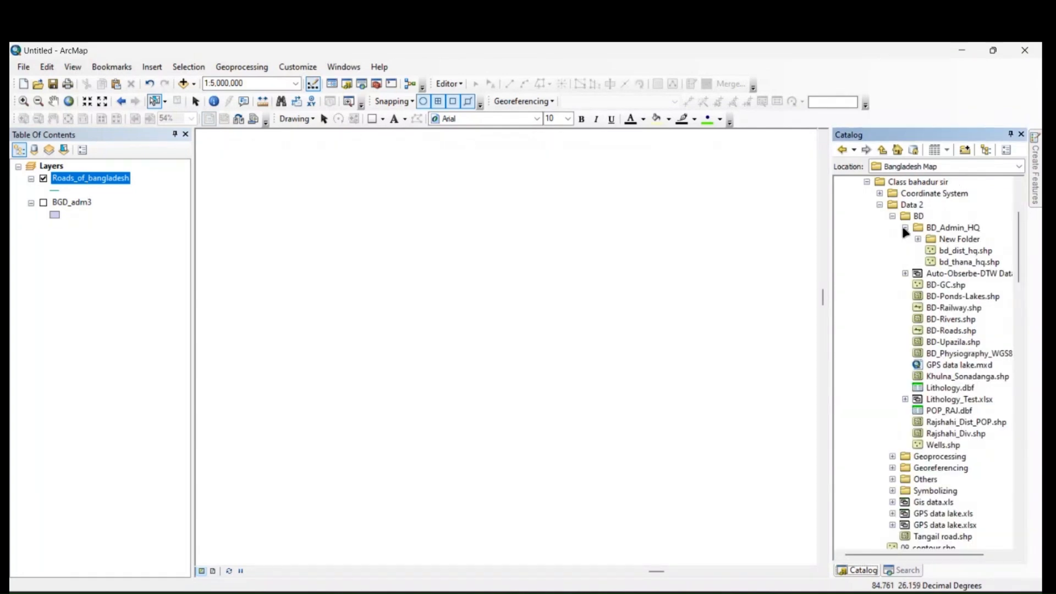
Step: Switch to ArcMap, add BD-Upazila.shp from the BD folder to the map, and collapse the Class bahadur sir folder
left_click_drag(940, 342, 582, 363)
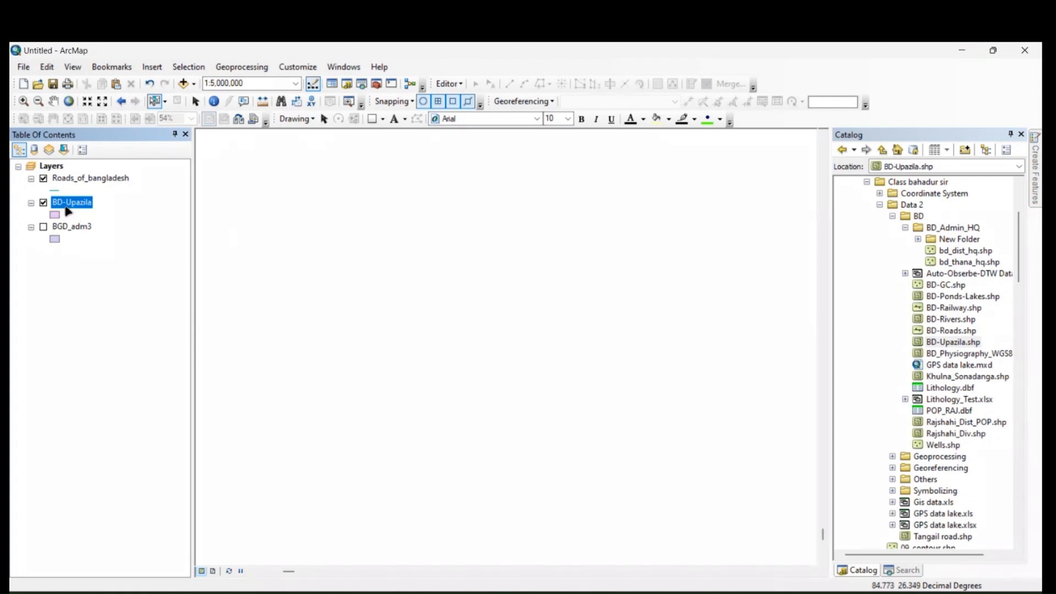
left_click(880, 205)
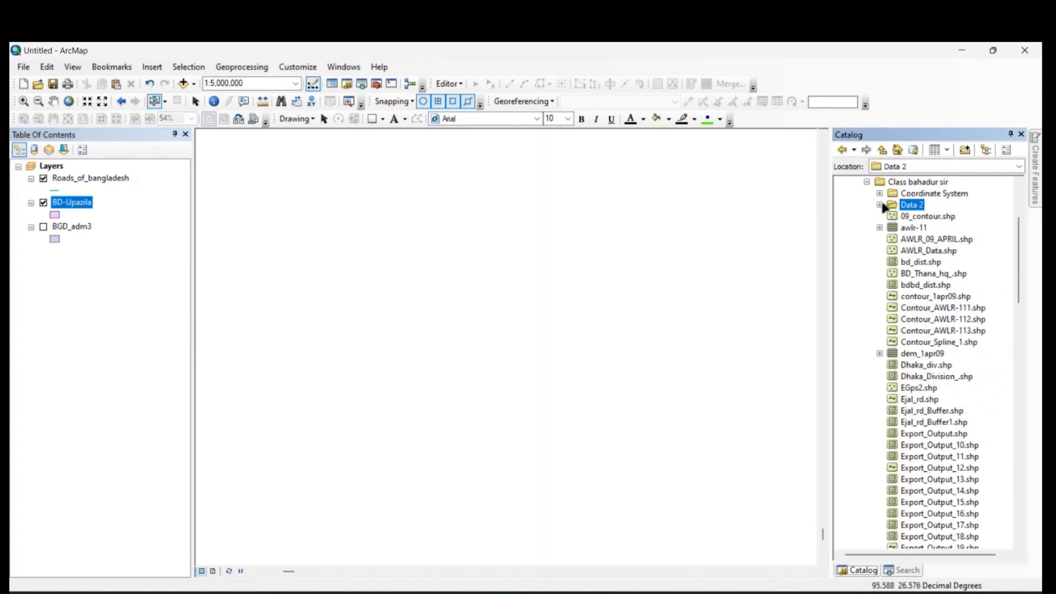
left_click(866, 183)
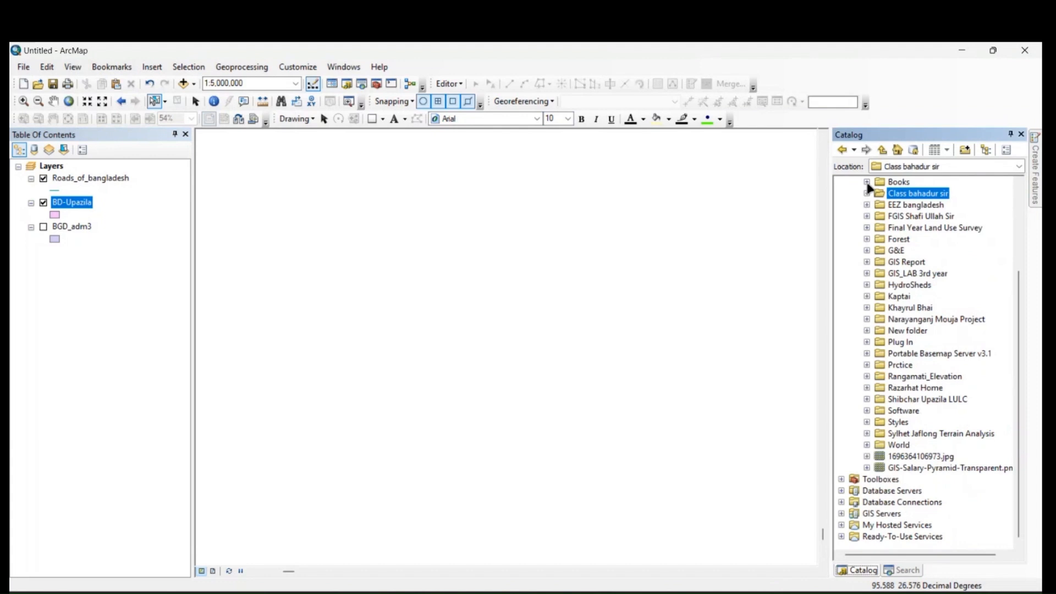
Step: Zoom the map to the BD-Upazila layer and remove the BGD_adm3 layer
right_click(69, 206)
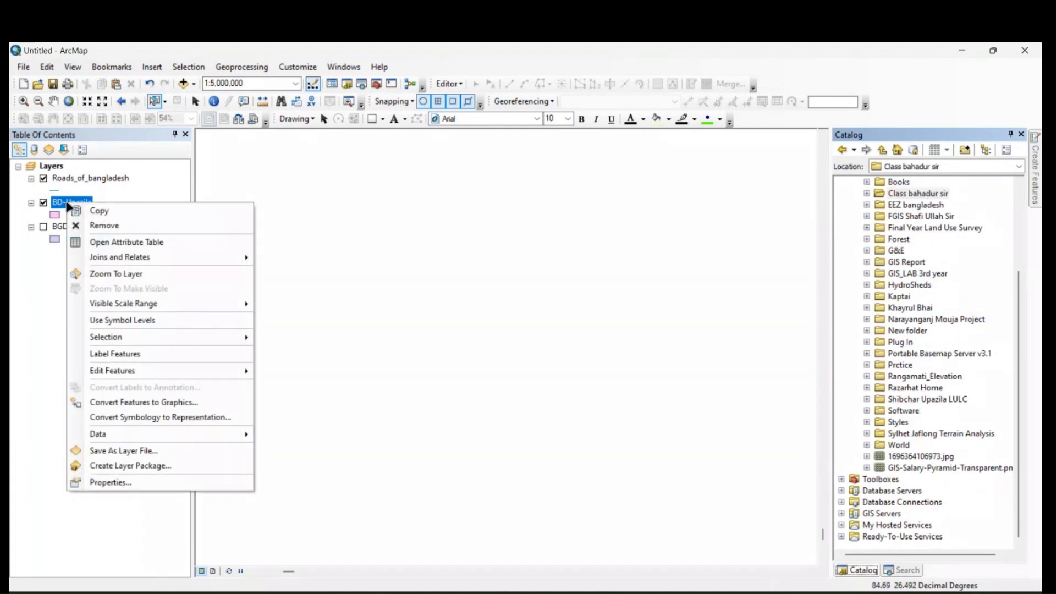
left_click(123, 274)
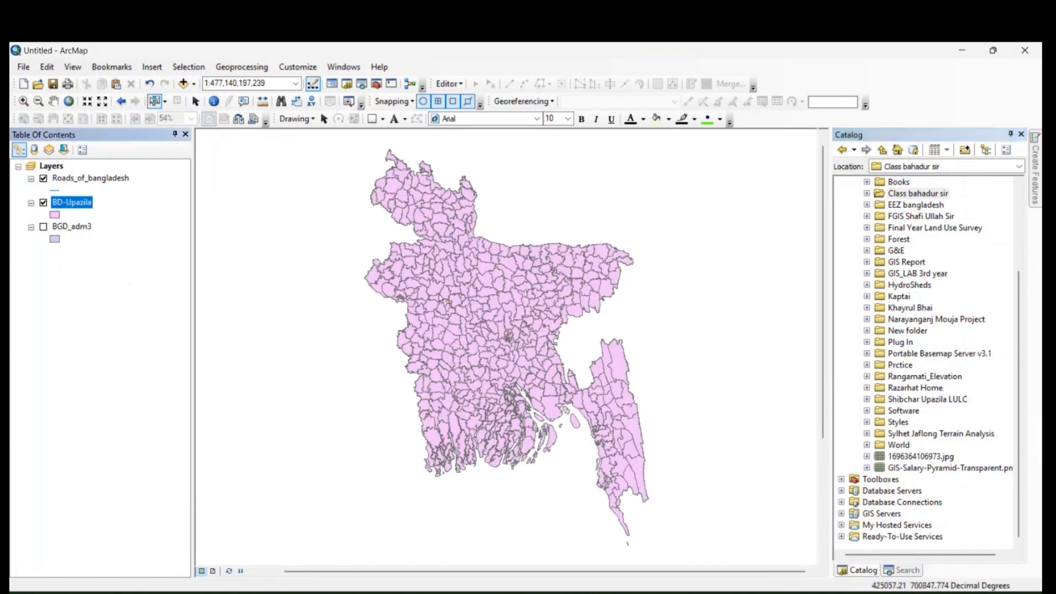
scroll(484, 283, "up", 2)
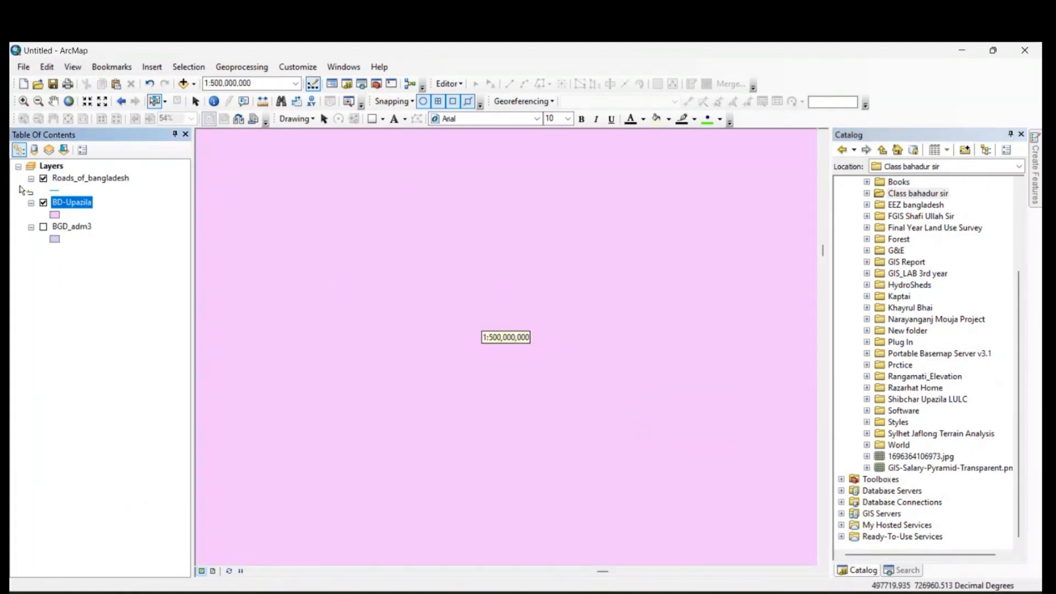
right_click(69, 205)
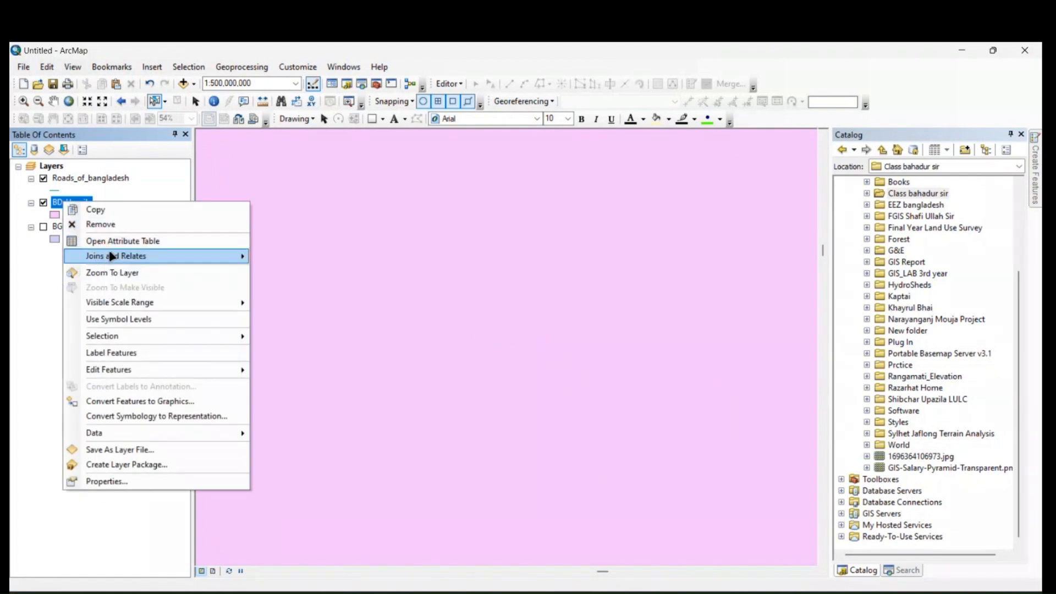
left_click(113, 273)
right_click(69, 226)
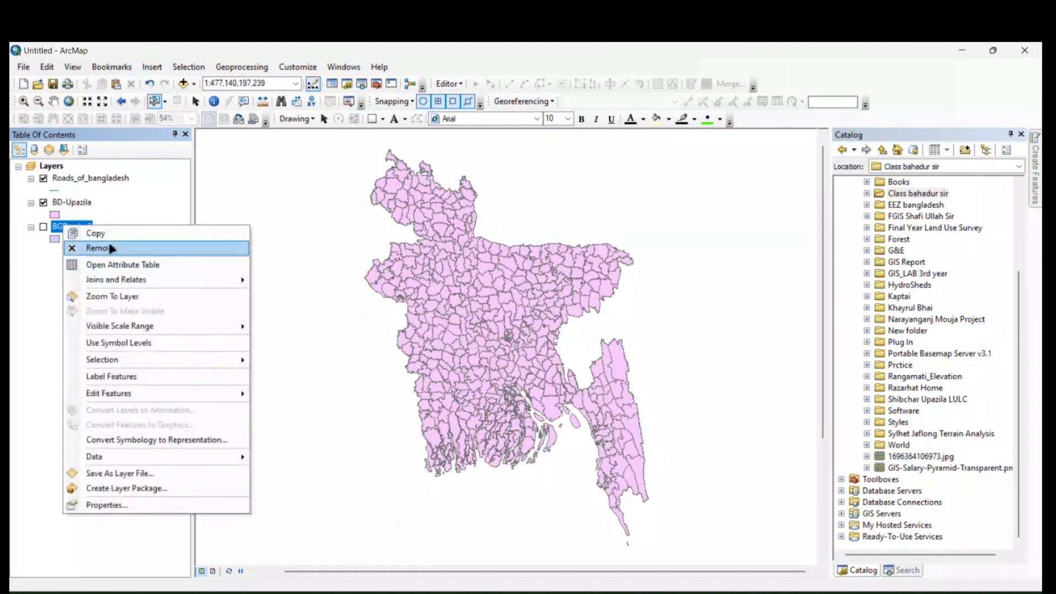
left_click(111, 266)
Step: Open the attribute table of the BD-Upazila layer
right_click(71, 177)
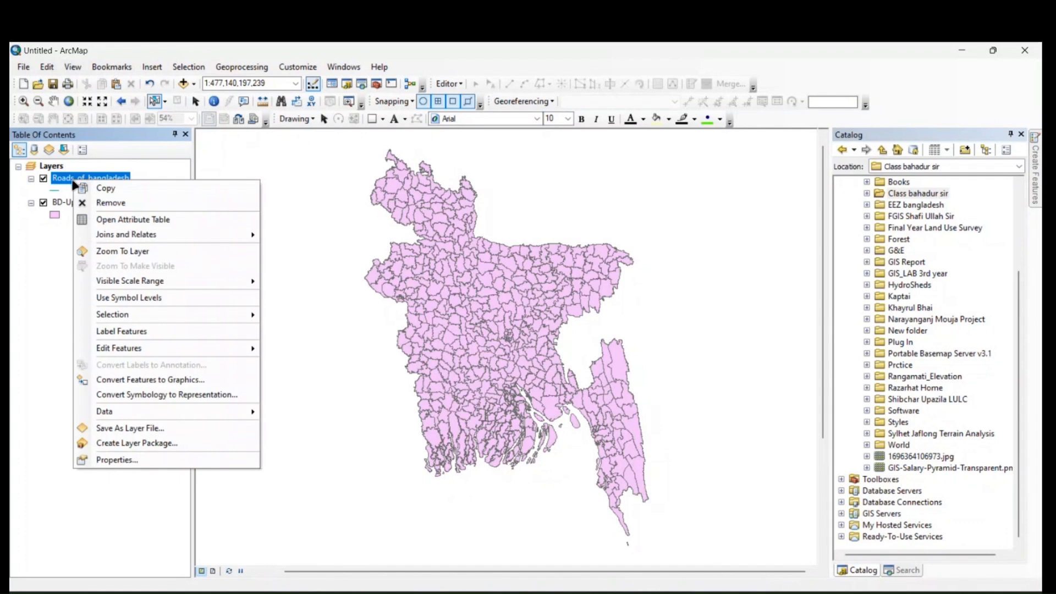
left_click(62, 255)
right_click(79, 206)
left_click(110, 241)
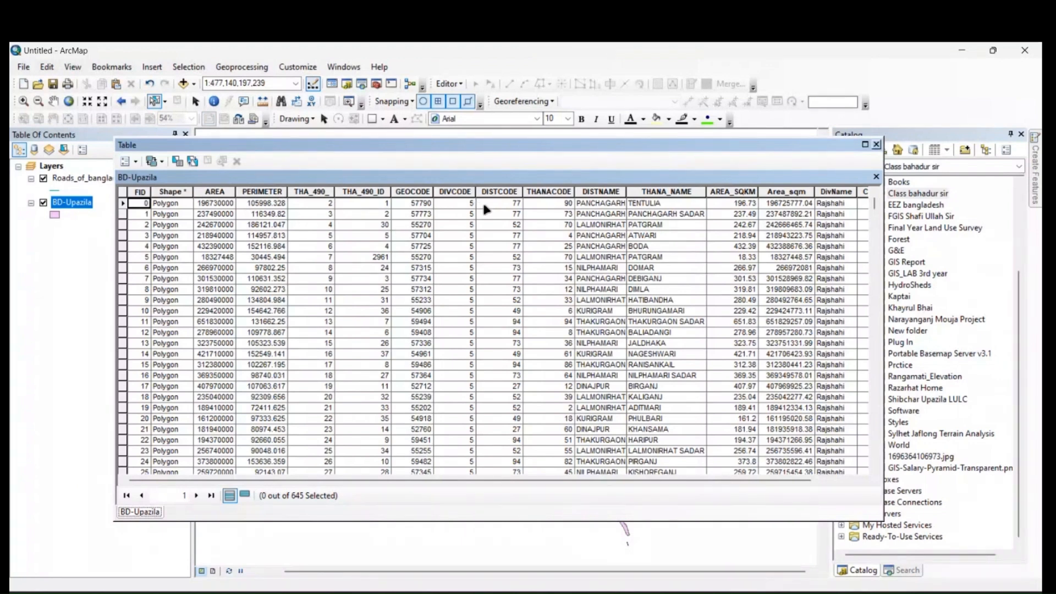
Step: Examine the columns and records of the BD-Upazila attribute table, including the district, thana and division names, down to the last row
left_click_drag(168, 483, 230, 484)
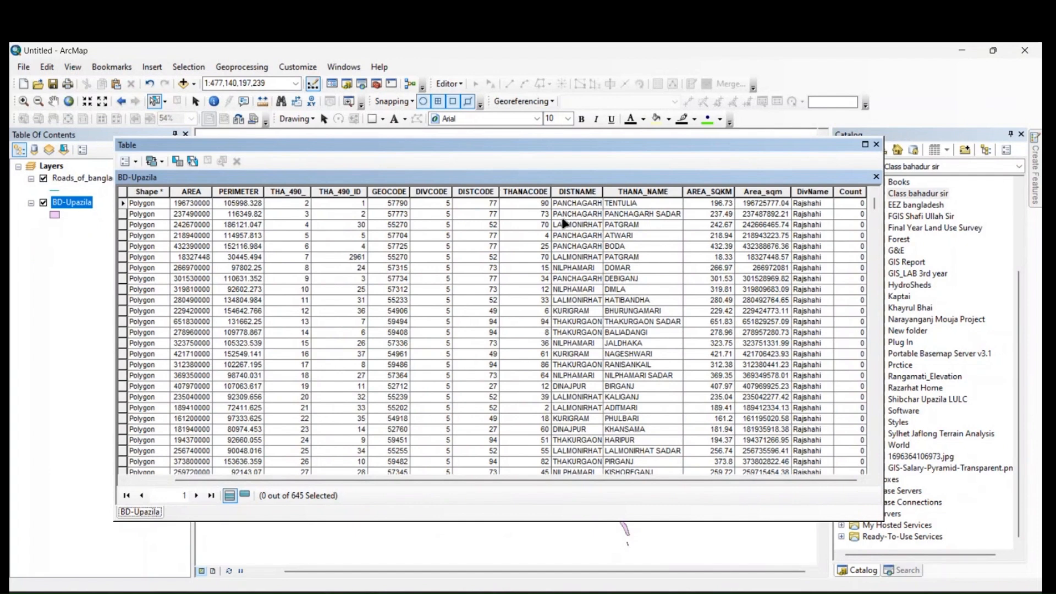
left_click_drag(311, 481, 265, 481)
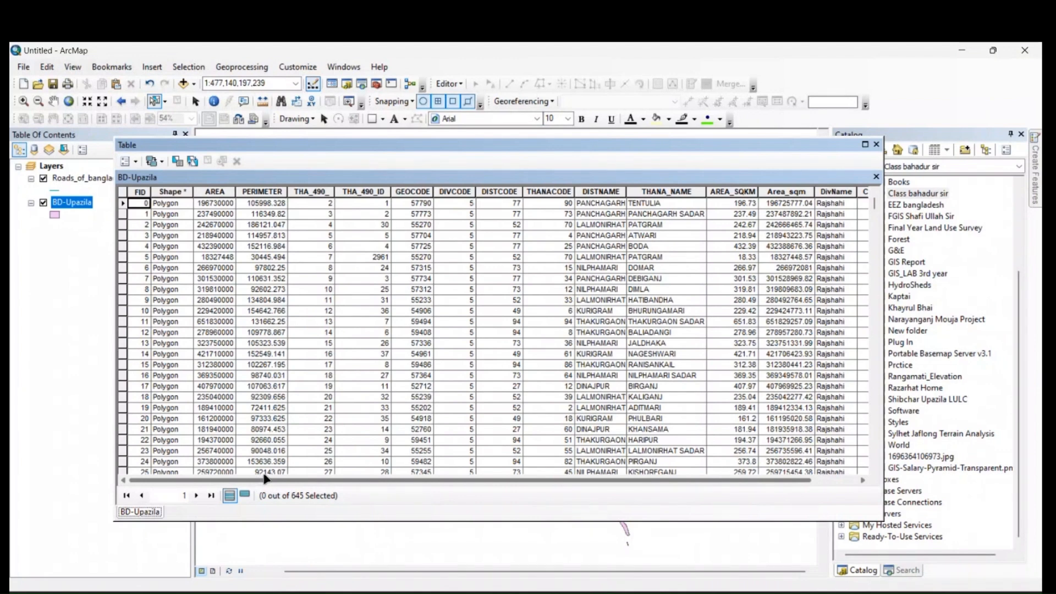
left_click_drag(283, 479, 330, 481)
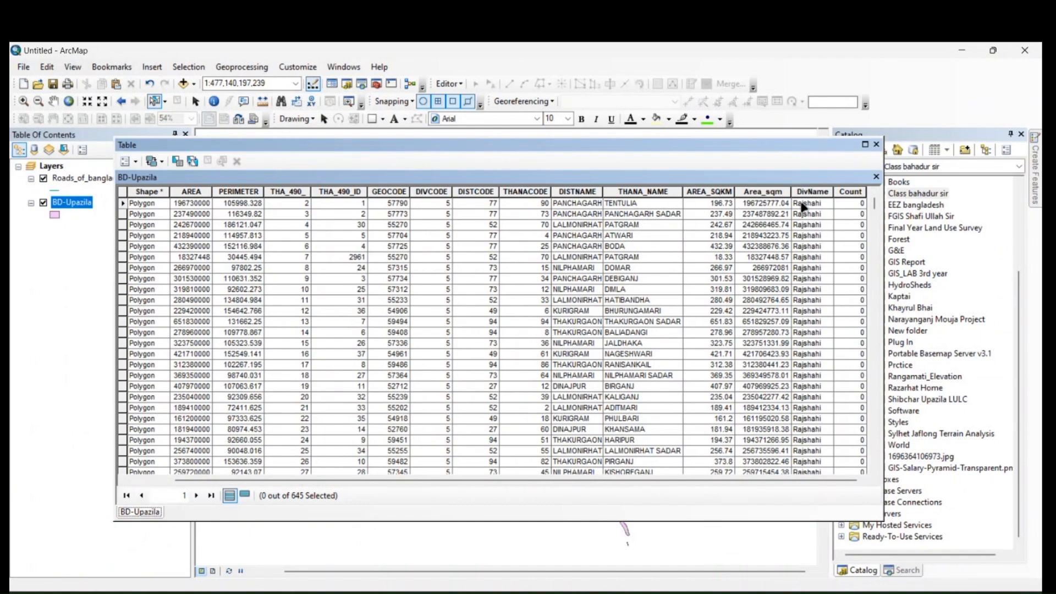
scroll(805, 277, "down", 20)
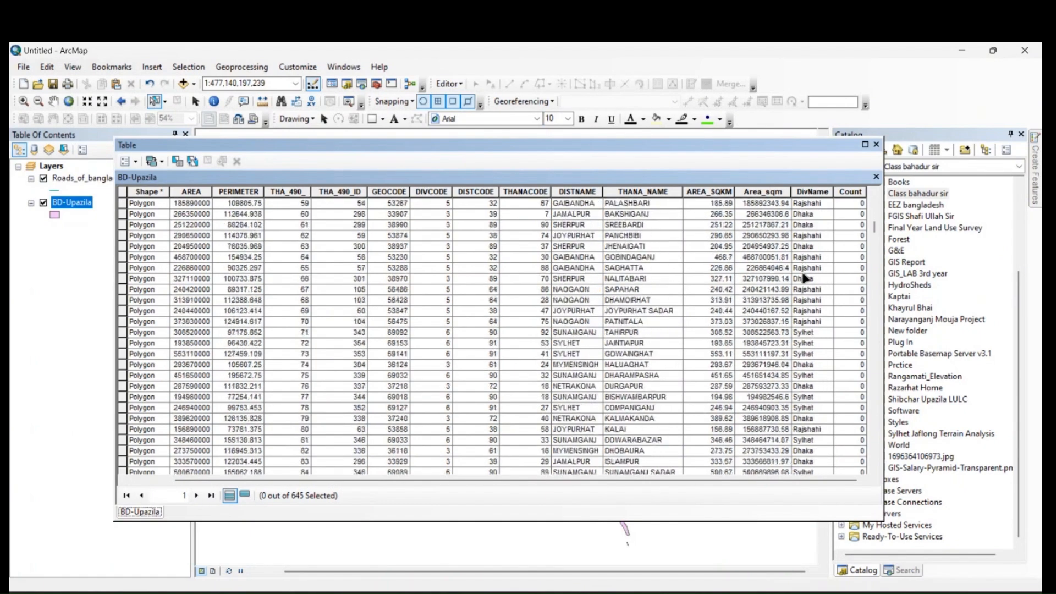
scroll(806, 277, "down", 7)
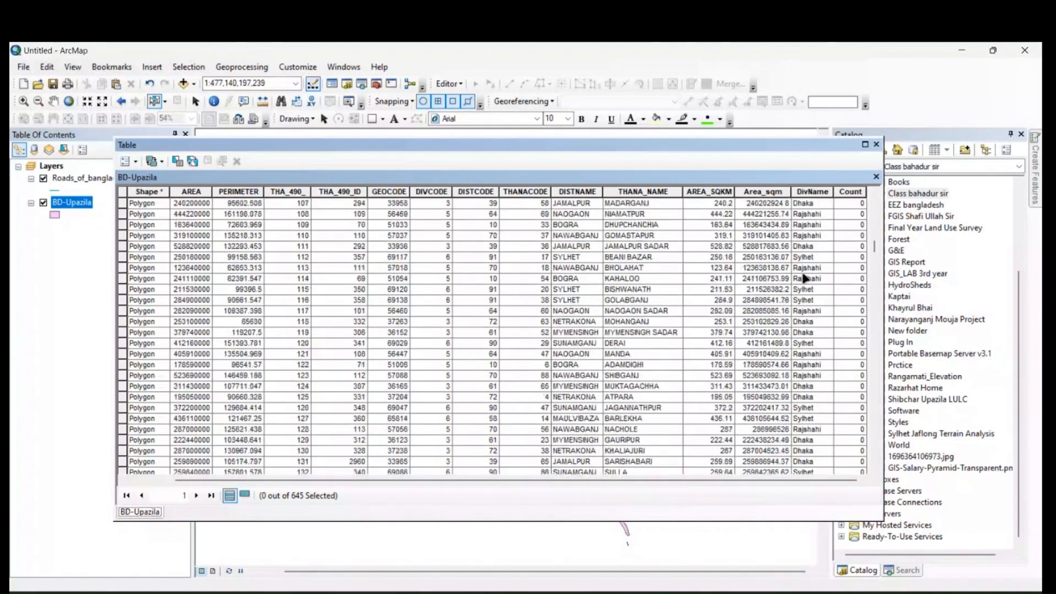
scroll(805, 323, "down", 13)
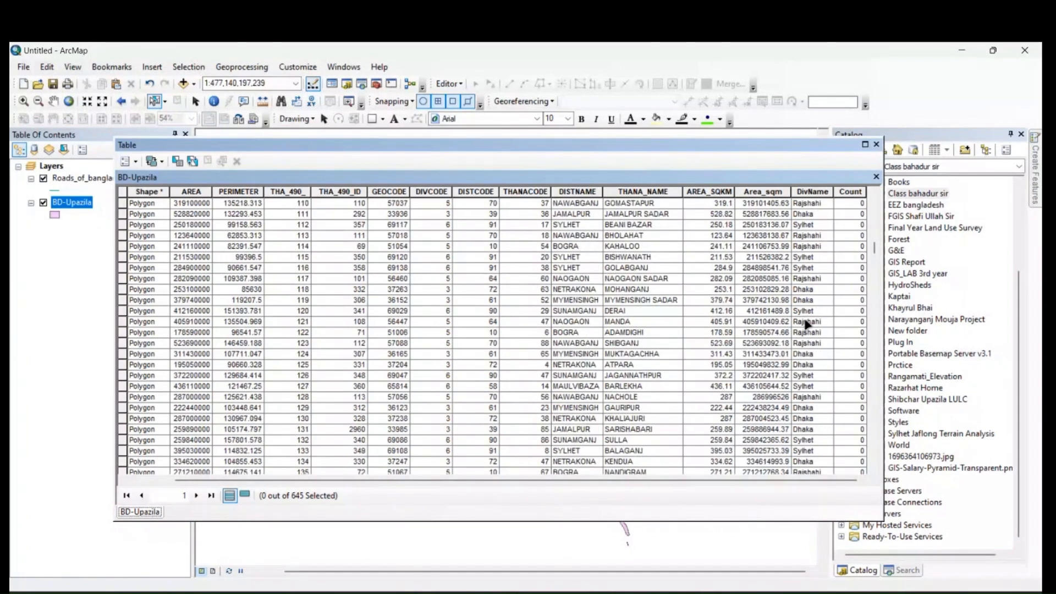
scroll(805, 324, "down", 20)
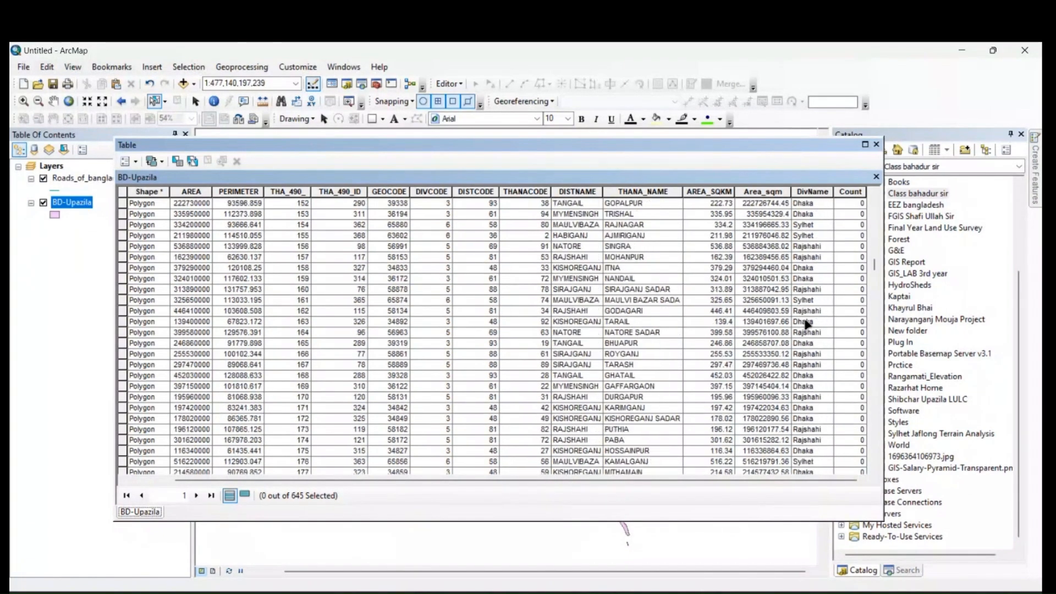
scroll(806, 323, "down", 20)
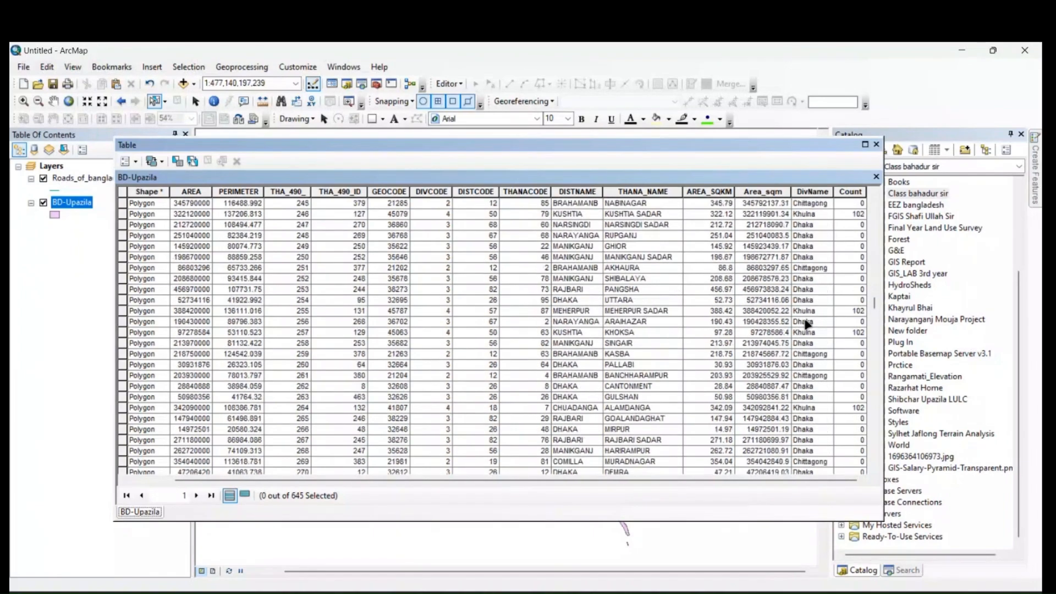
scroll(806, 323, "down", 20)
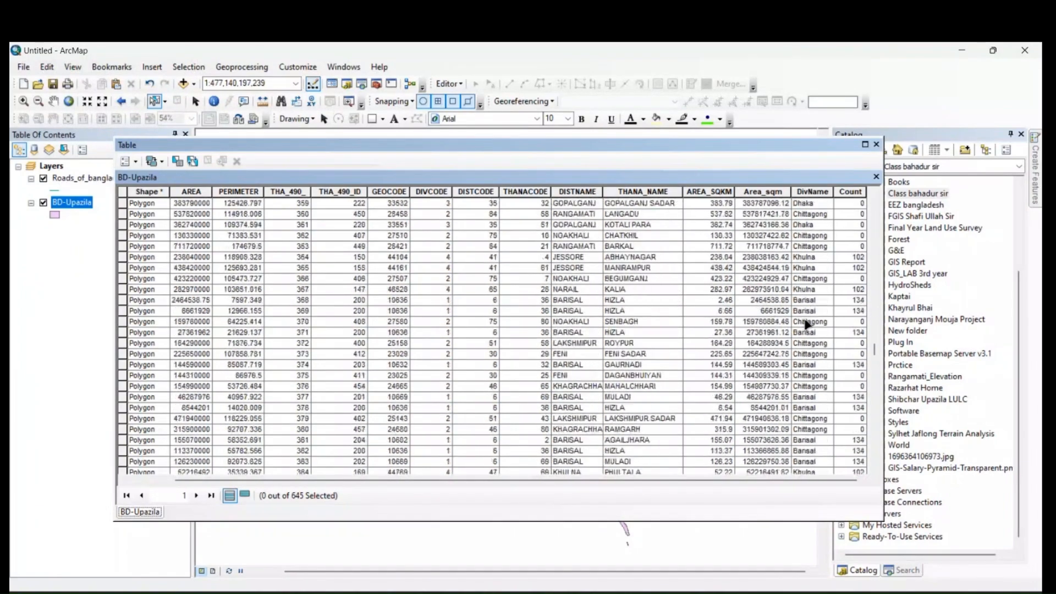
scroll(805, 323, "down", 20)
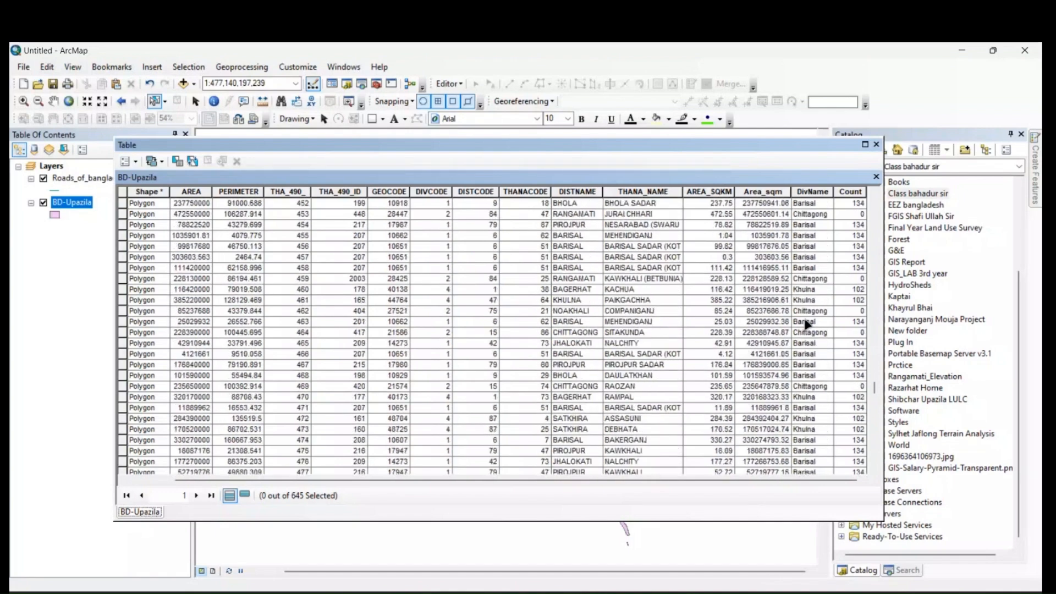
scroll(805, 324, "down", 20)
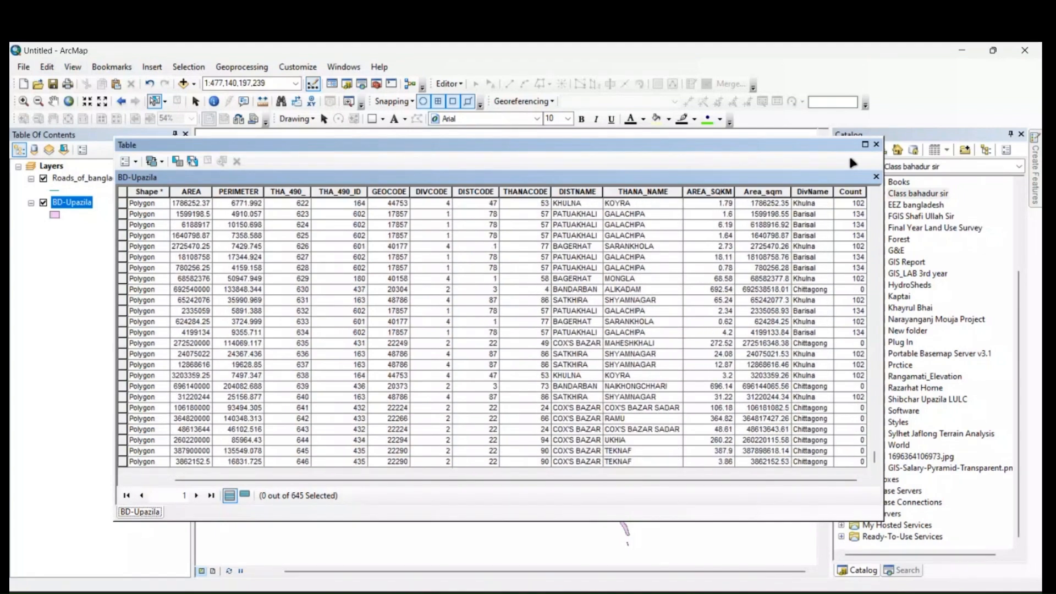
Step: Move the attribute table clear of the map, select the KOYRA record with THA_490_ 622, and zoom the map to it
left_click_drag(883, 137, 915, 325)
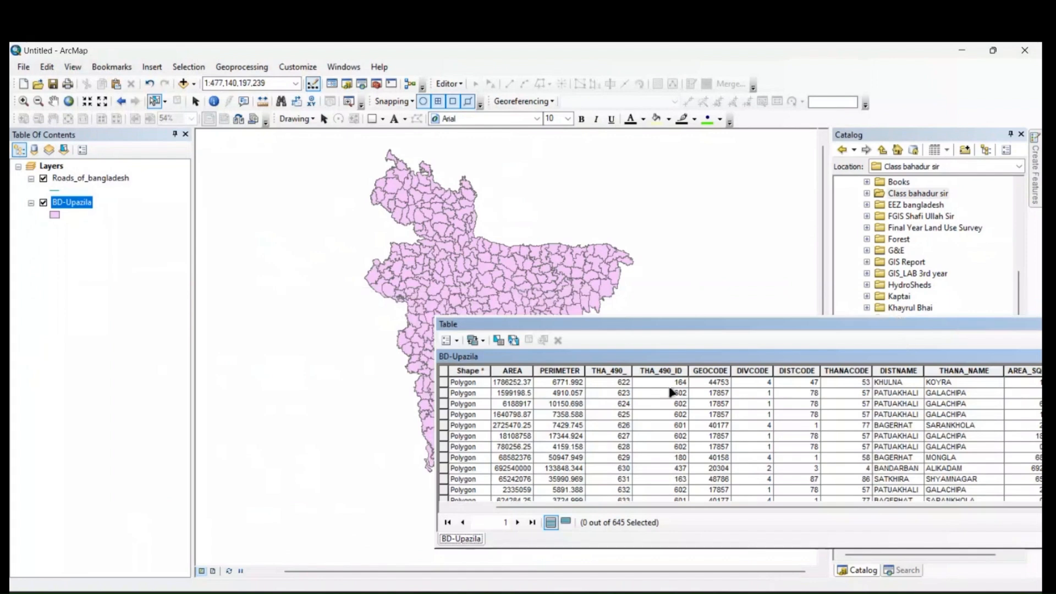
left_click(443, 382)
left_click_drag(649, 335, 933, 405)
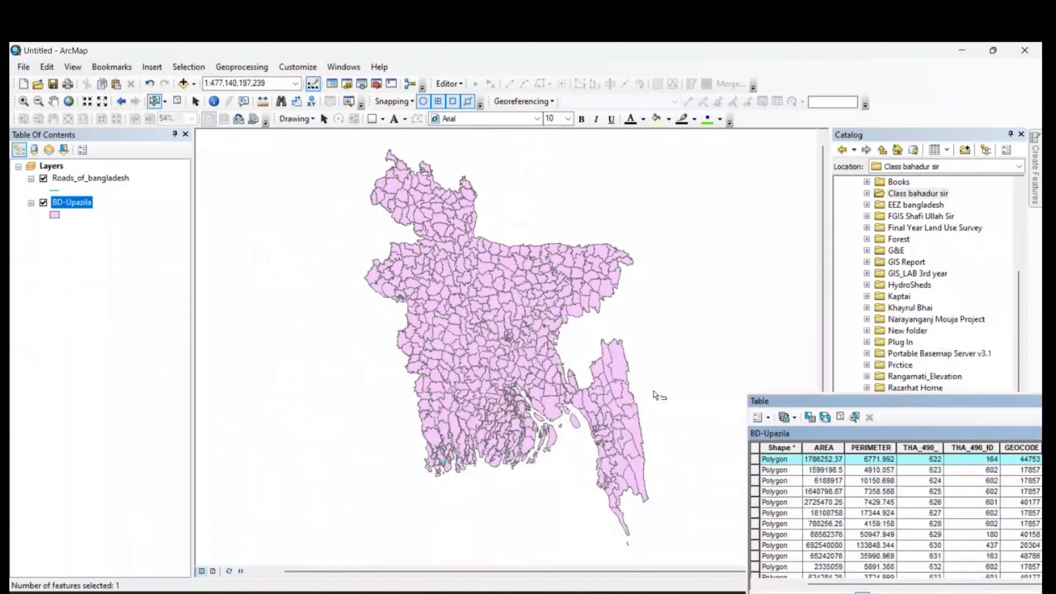
right_click(755, 459)
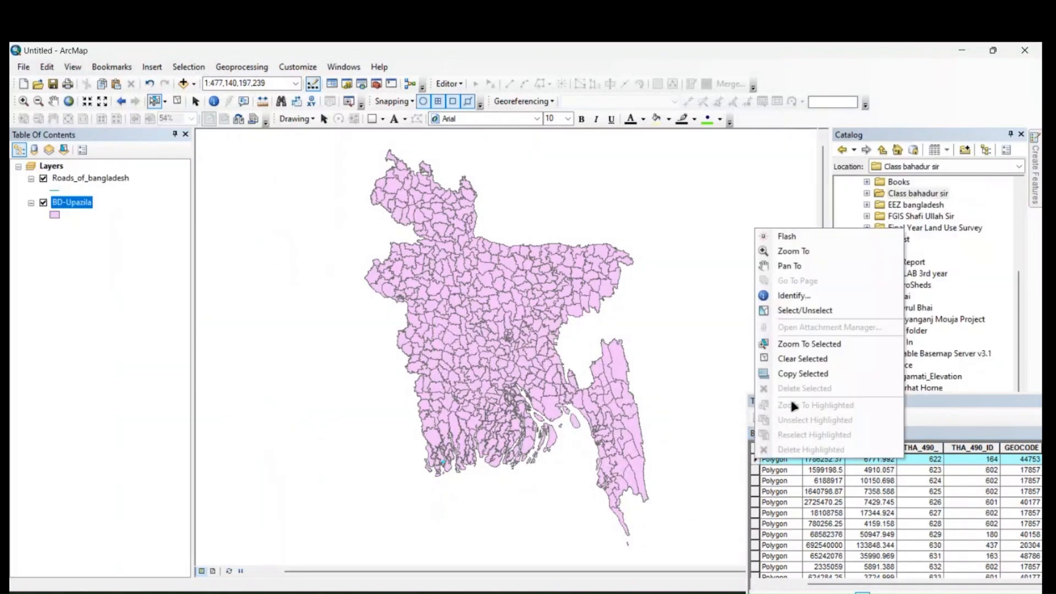
left_click(806, 345)
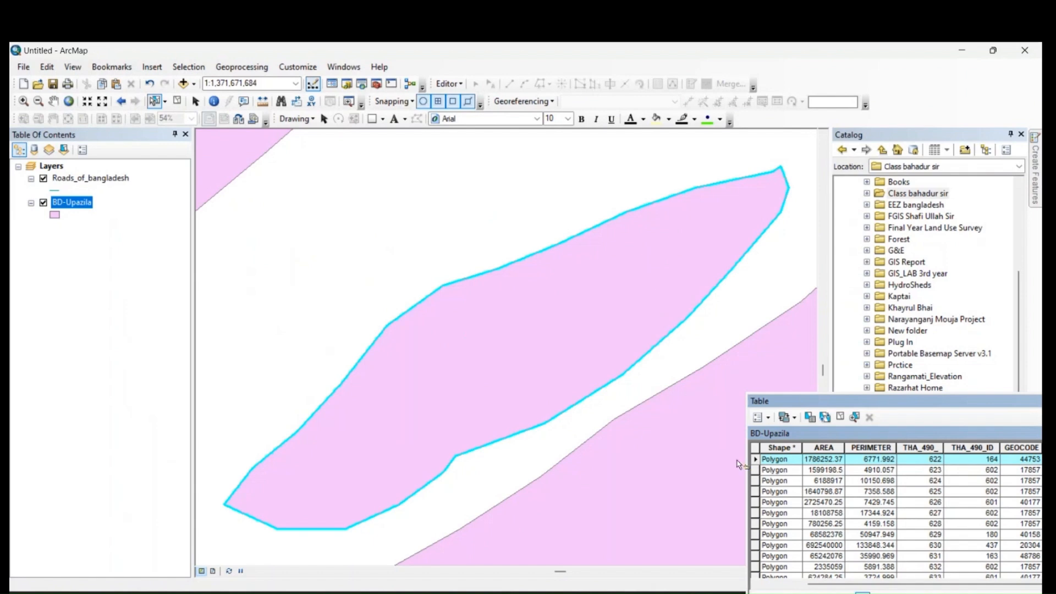
Step: Select the PANCHLAISH record with THA_490_ 514 in the attribute table and zoom the map to the selected upazila
scroll(835, 506, "up", 7)
scroll(836, 506, "up", 20)
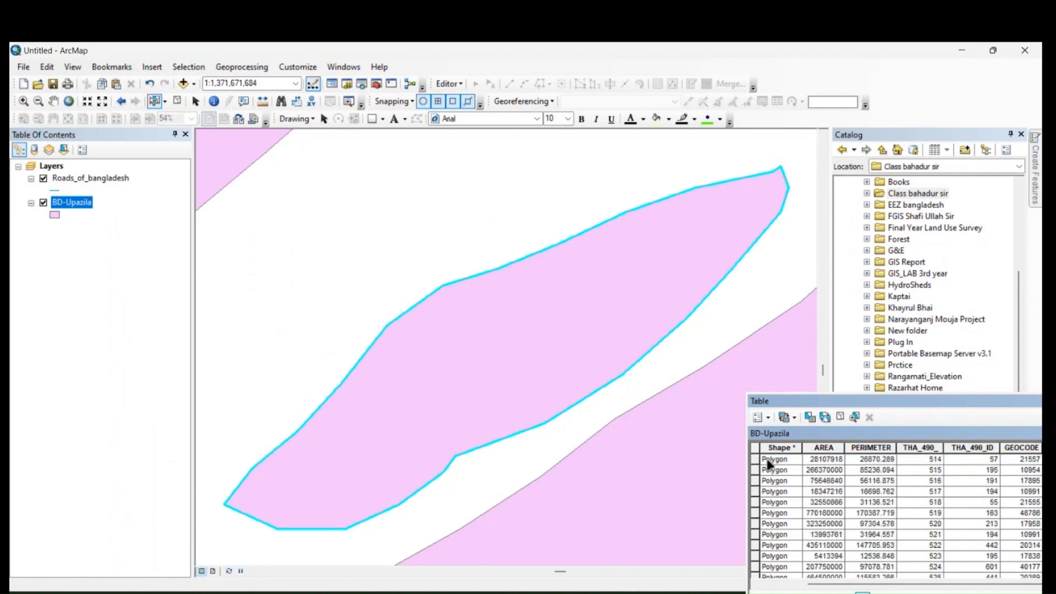
left_click(757, 460)
right_click(757, 459)
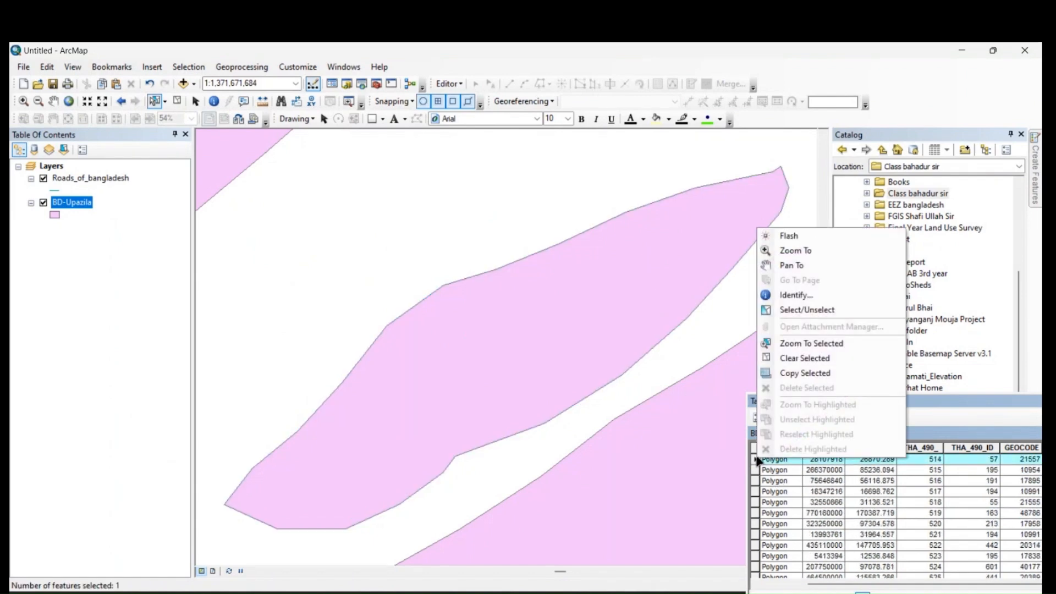
left_click(825, 341)
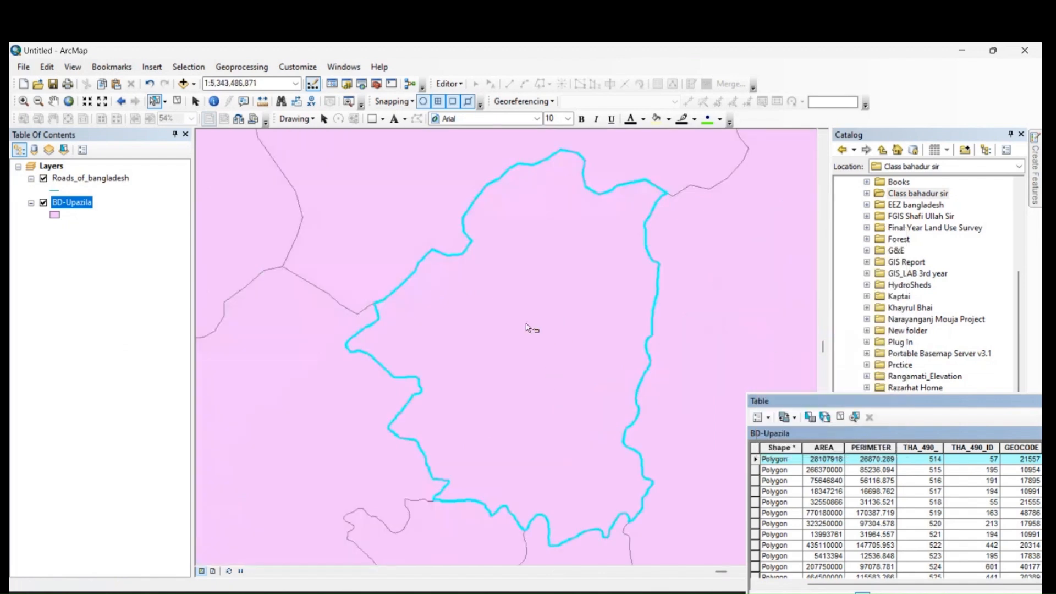
Step: Close the BD-Upazila attribute table and zoom the map back to the whole layer
left_click_drag(922, 401, 354, 242)
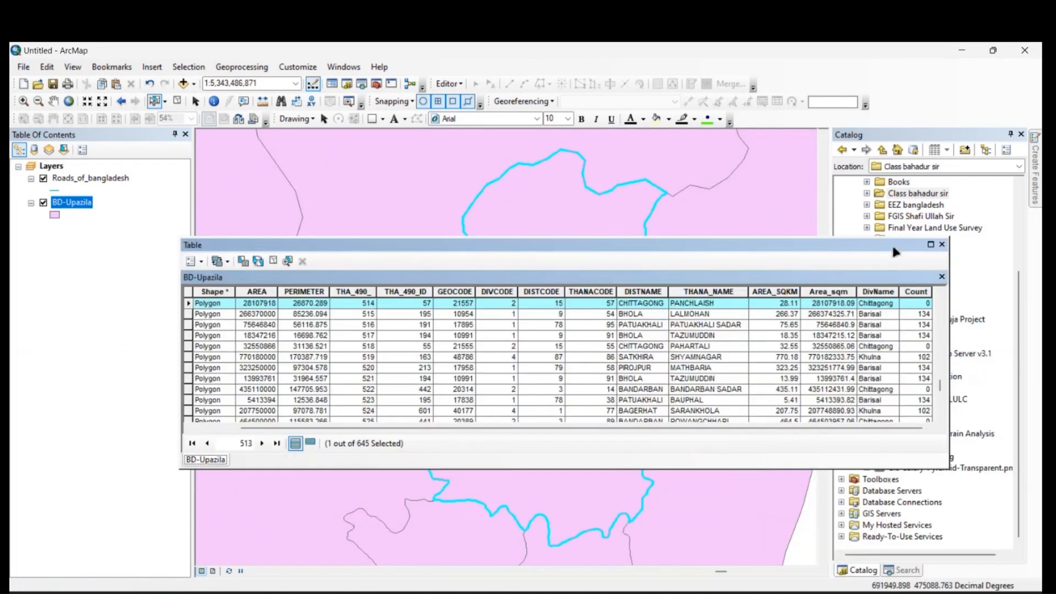
left_click(941, 244)
scroll(588, 322, "up", 4)
scroll(587, 327, "up", 8)
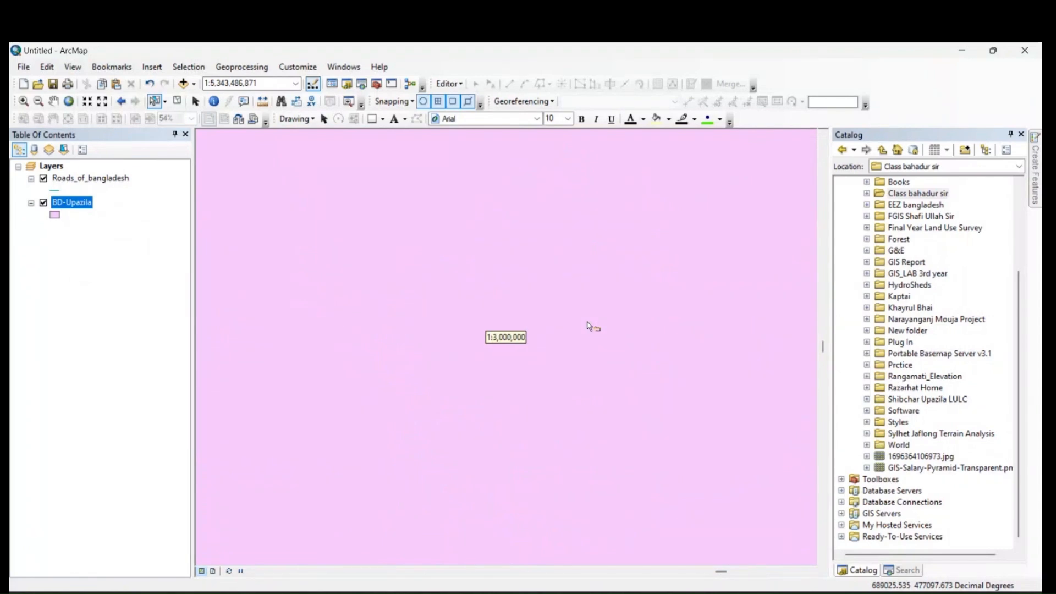
scroll(588, 326, "up", 5)
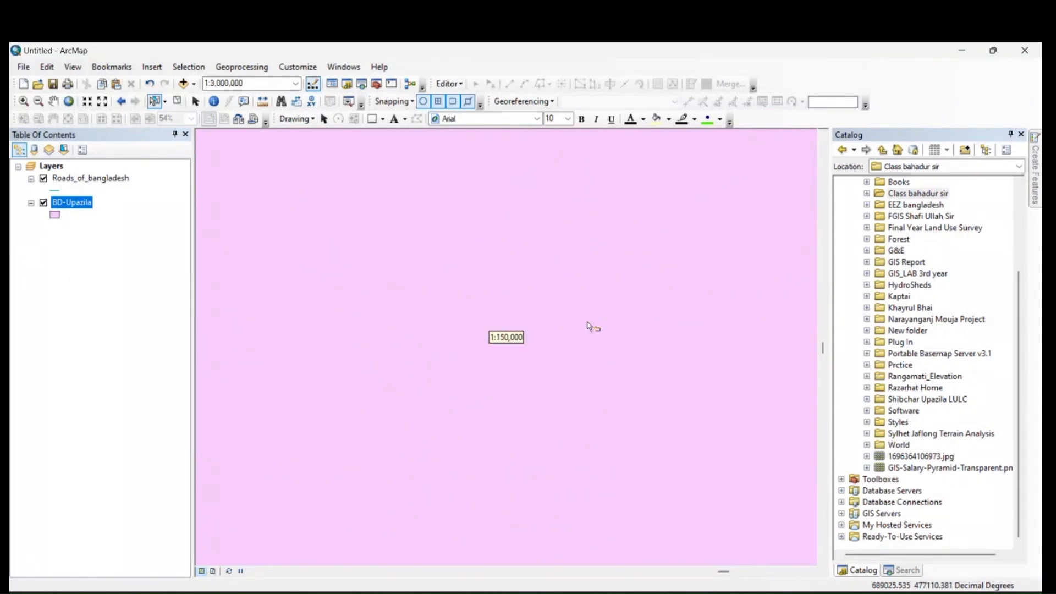
right_click(73, 204)
left_click(121, 269)
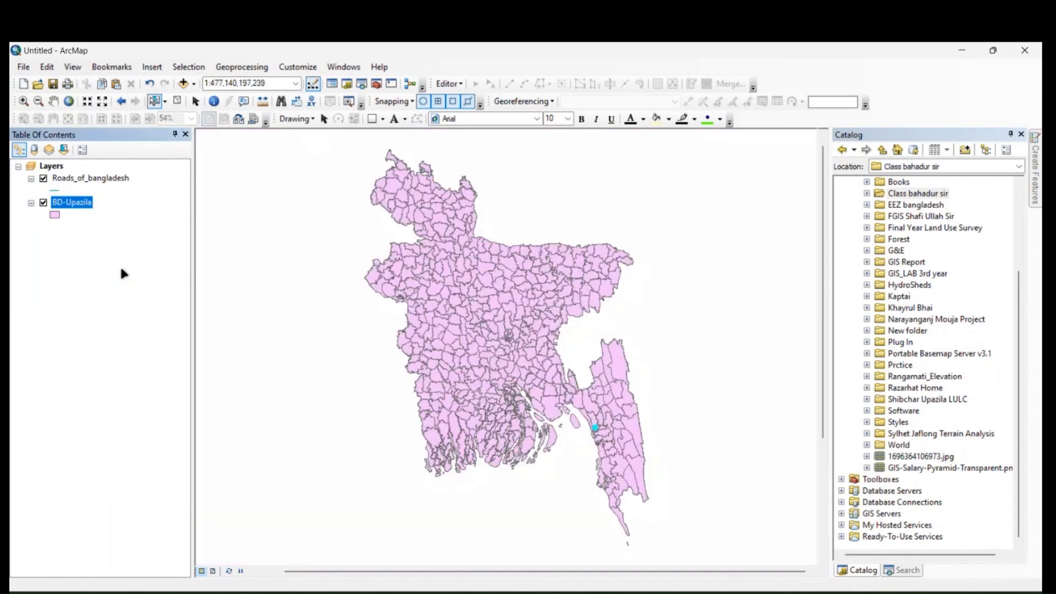
Step: Zoom in closely on the highlighted upazila and return the map to the BD-Upazila layer's extent
scroll(595, 428, "up", 1)
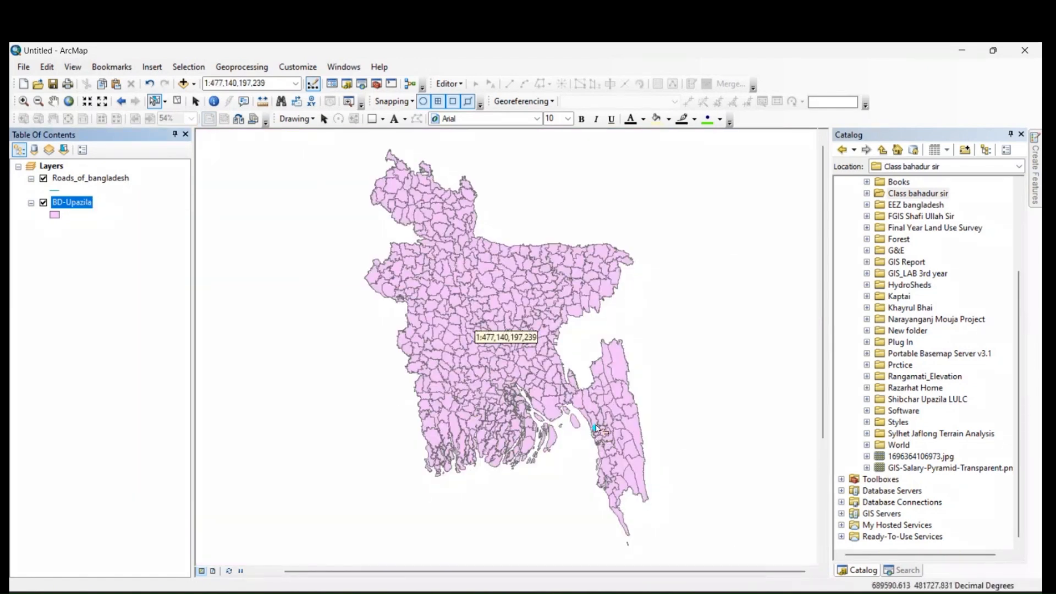
scroll(596, 430, "up", 5)
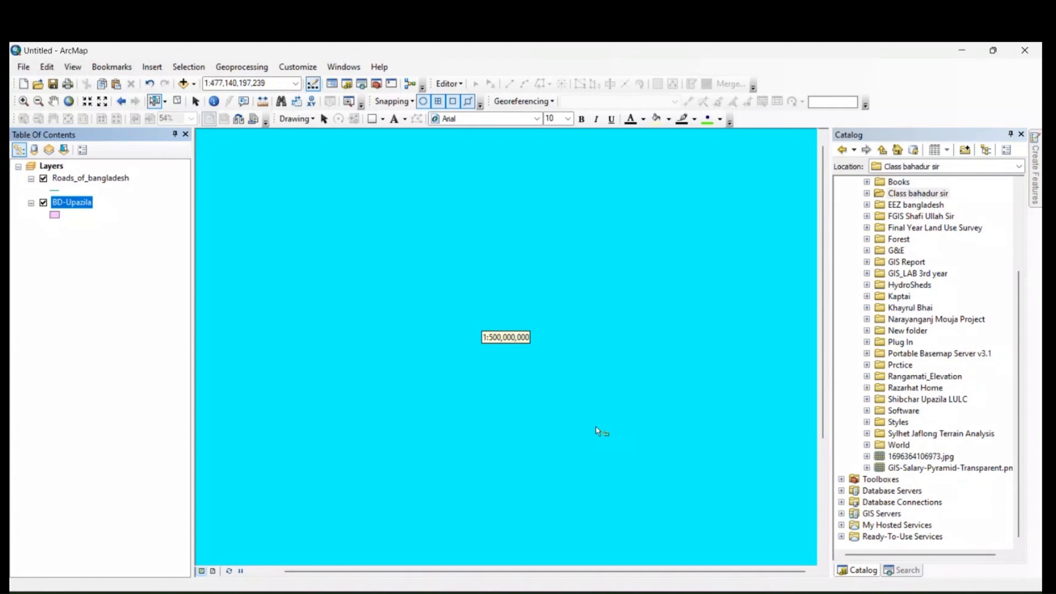
right_click(73, 201)
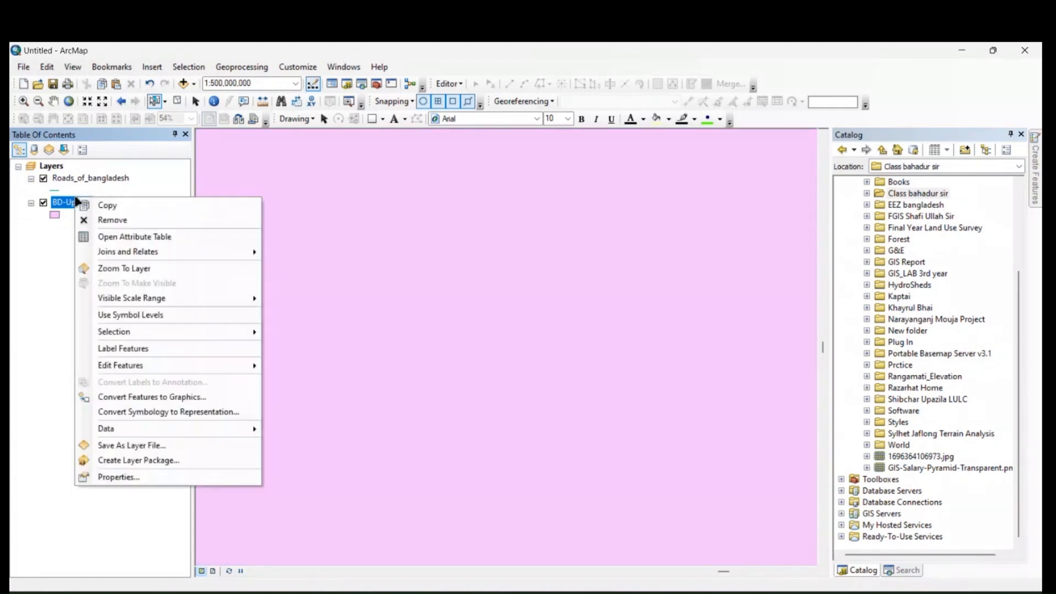
left_click(124, 268)
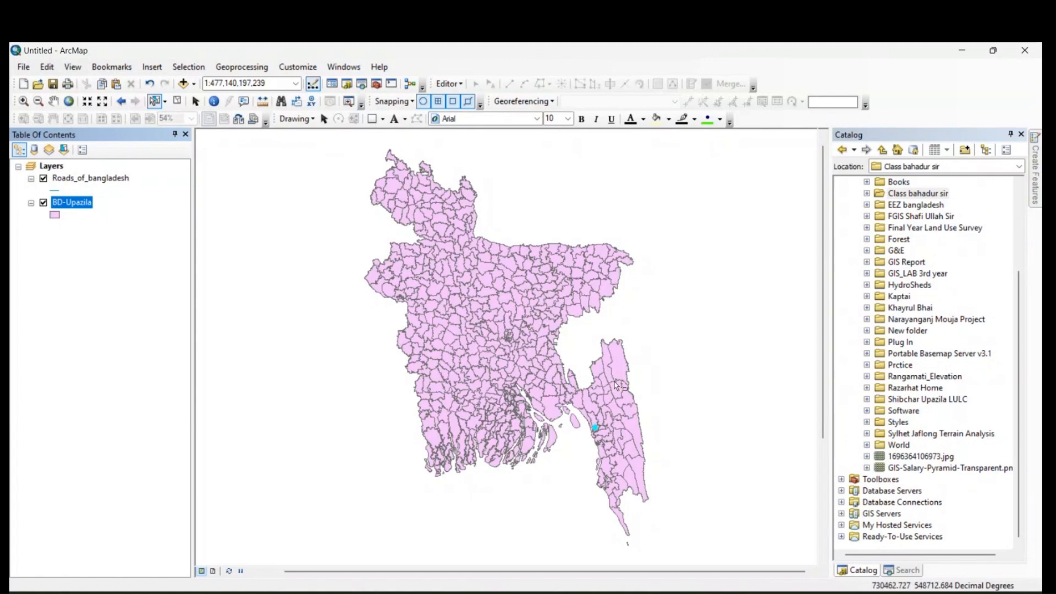
Step: Select the upazilas across western and central Bangladesh with a rectangle on the map and clear the selection
left_click_drag(583, 204, 380, 451)
left_click(379, 451)
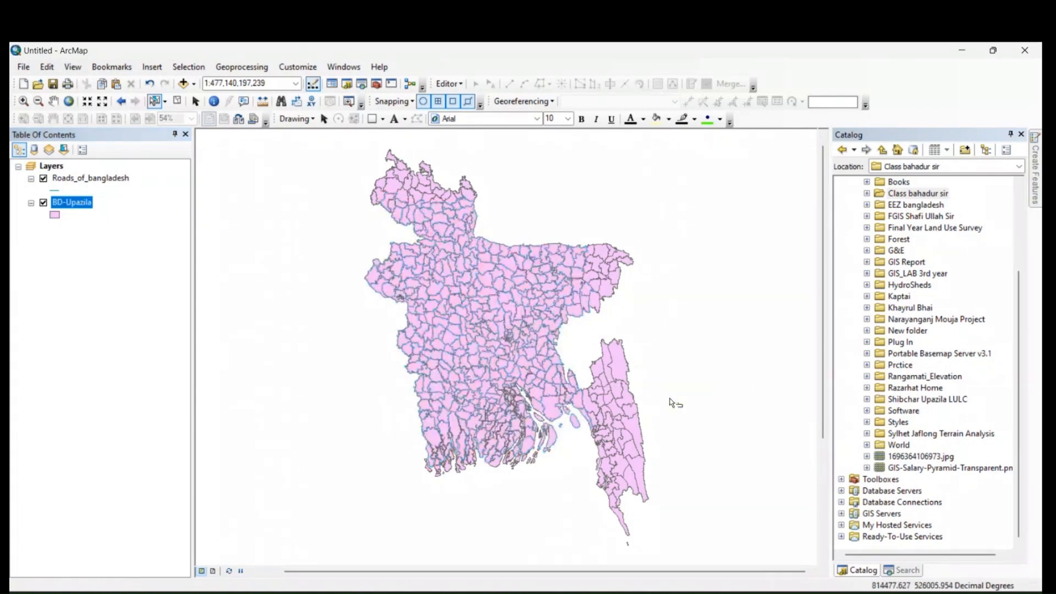
right_click(105, 178)
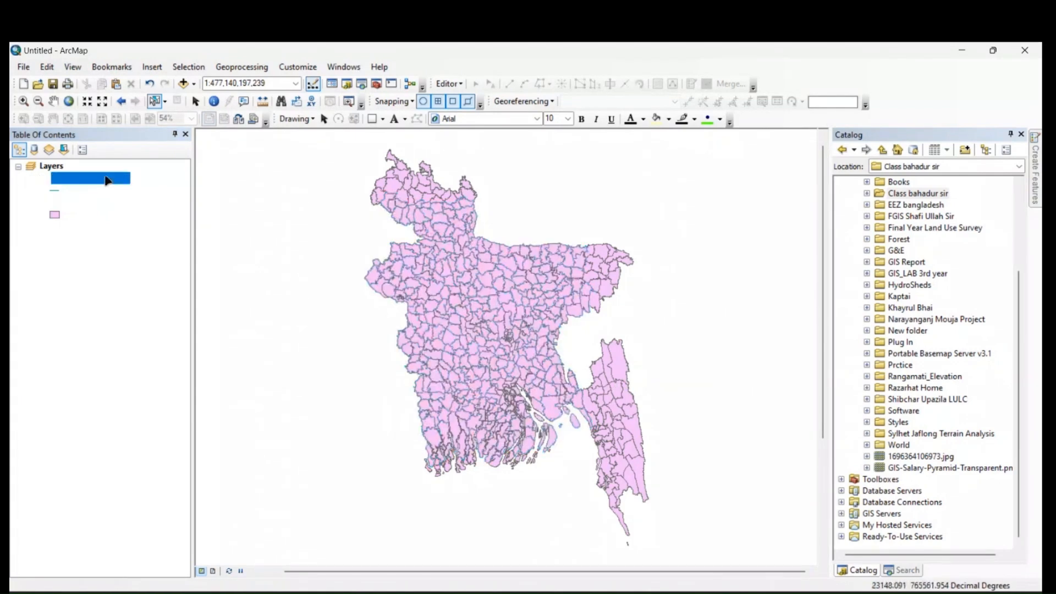
left_click(24, 273)
Step: Remove the BD-Upazila and Roads_of_bangladesh layers from the map
right_click(76, 207)
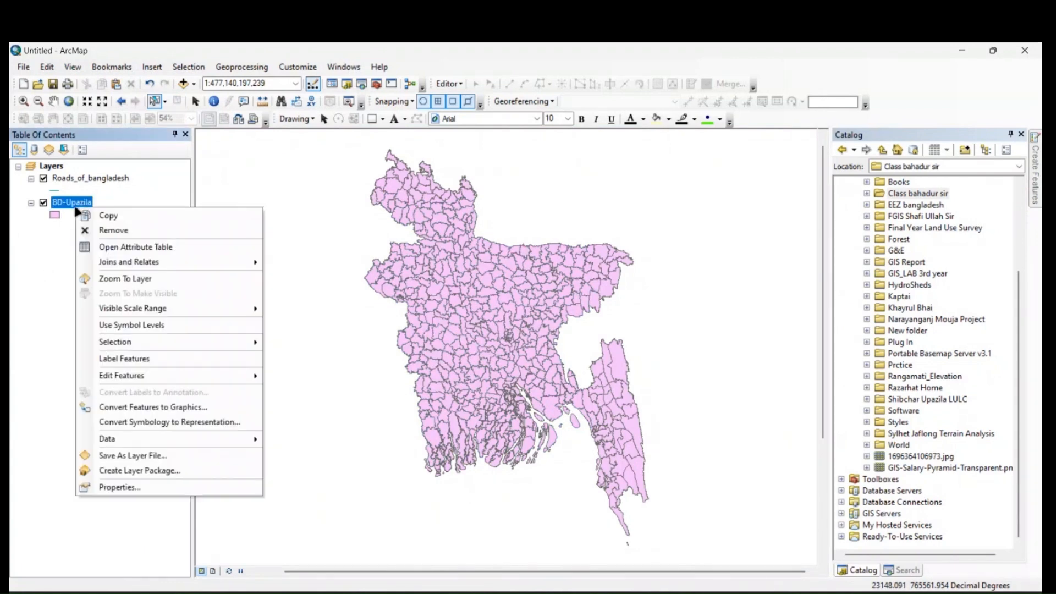
left_click(110, 230)
right_click(100, 181)
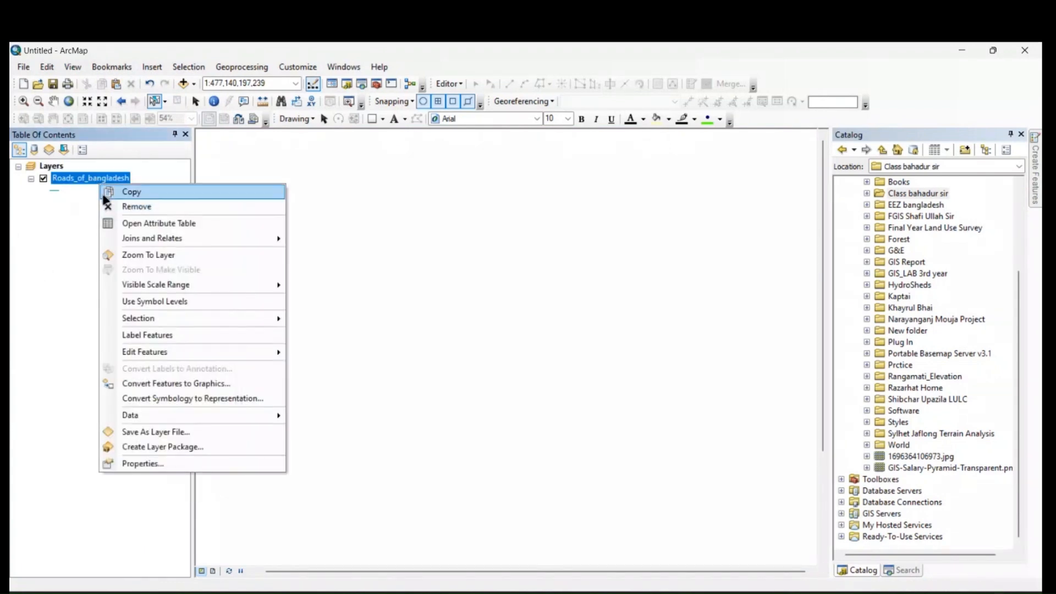
left_click(110, 205)
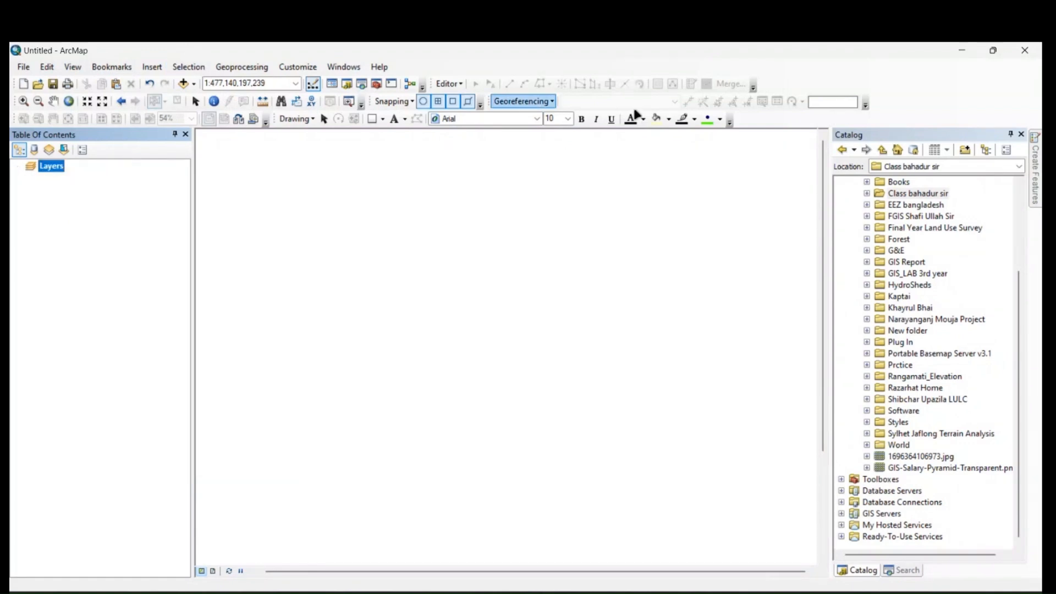